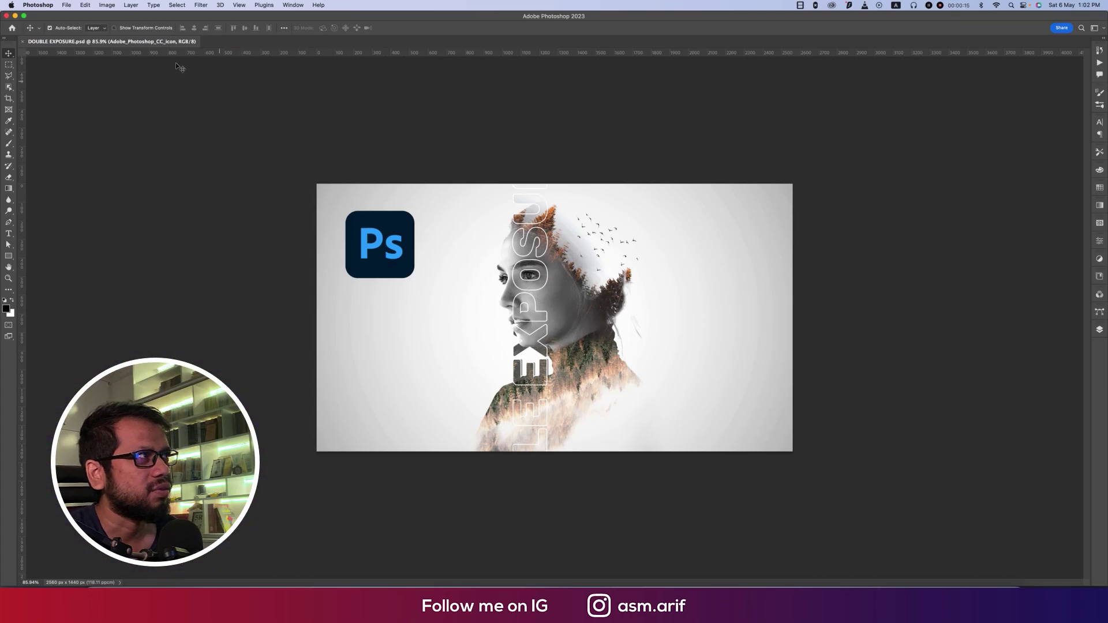
Open File > New to bring up the New Document dialog with its 2560 × 1440 RGB preset
left_click(66, 4)
left_click(75, 14)
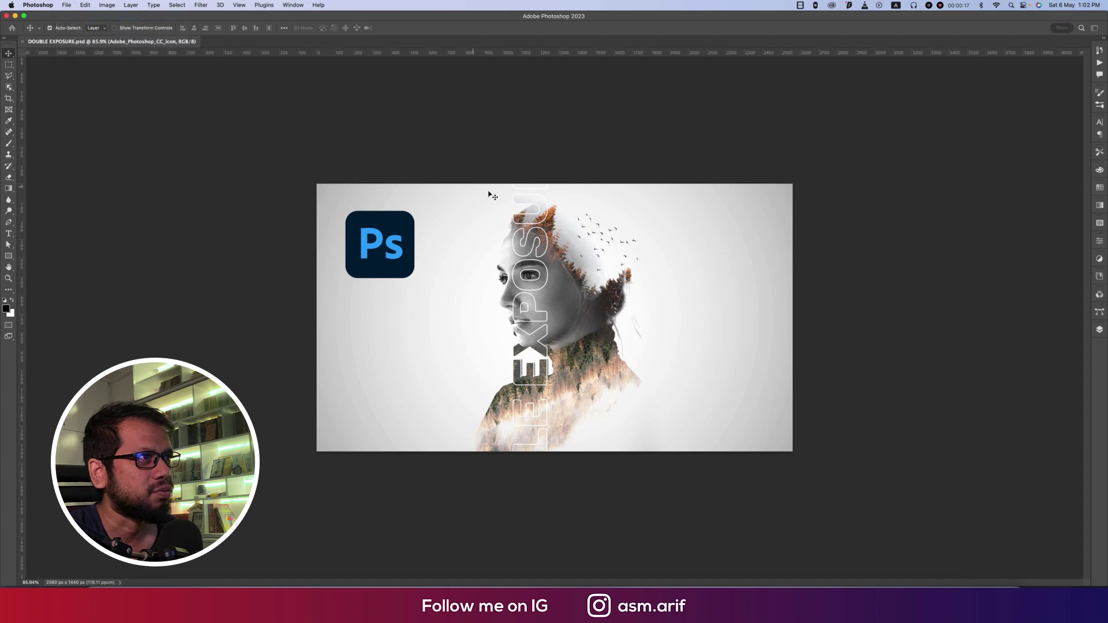
Create a blank white 2560 × 1440 px document from the recent preset and fit it on screen
left_click_drag(334, 85, 490, 107)
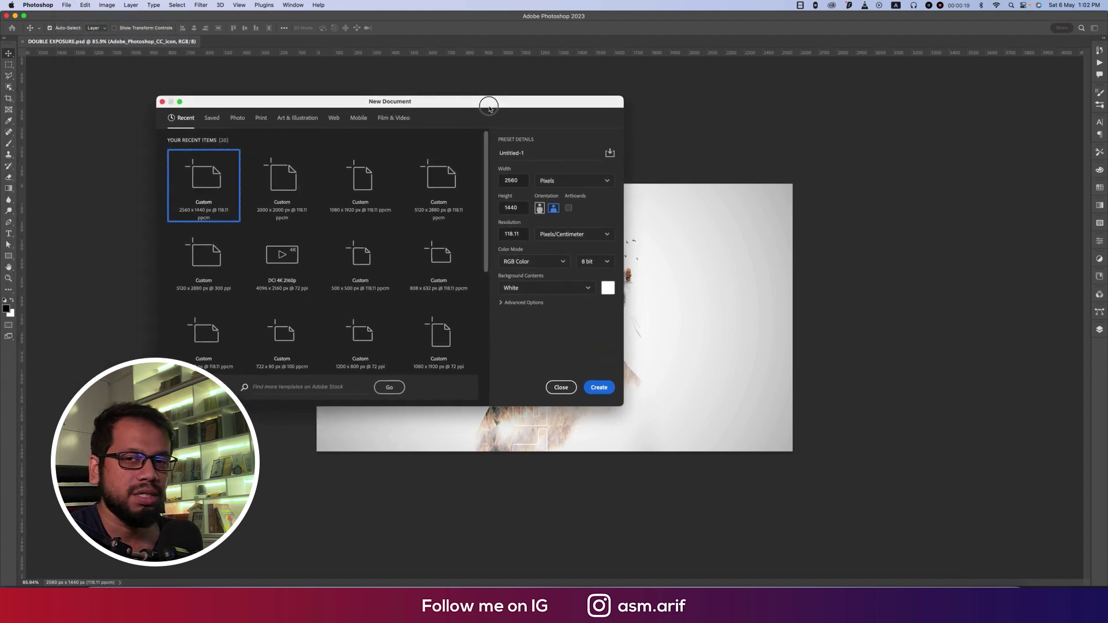
left_click(283, 185)
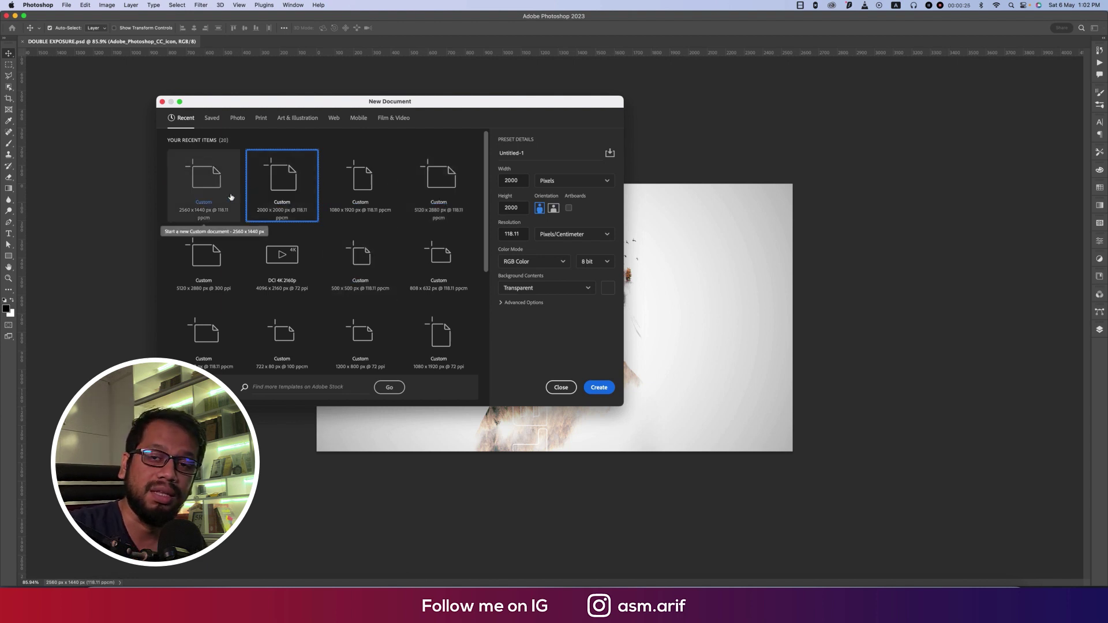
left_click(208, 218)
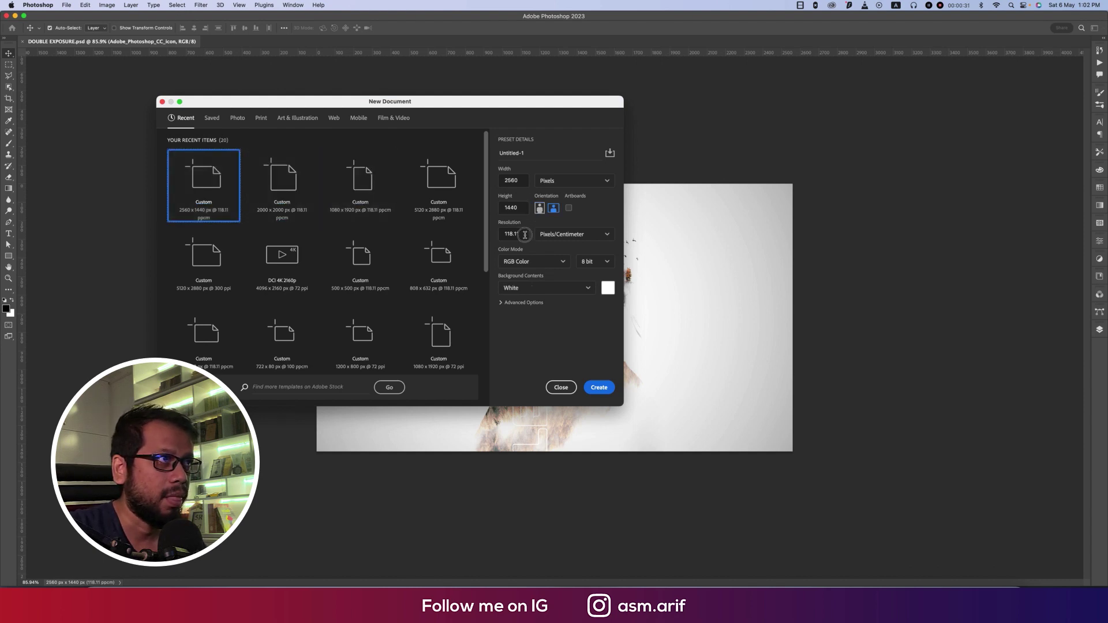
left_click(598, 387)
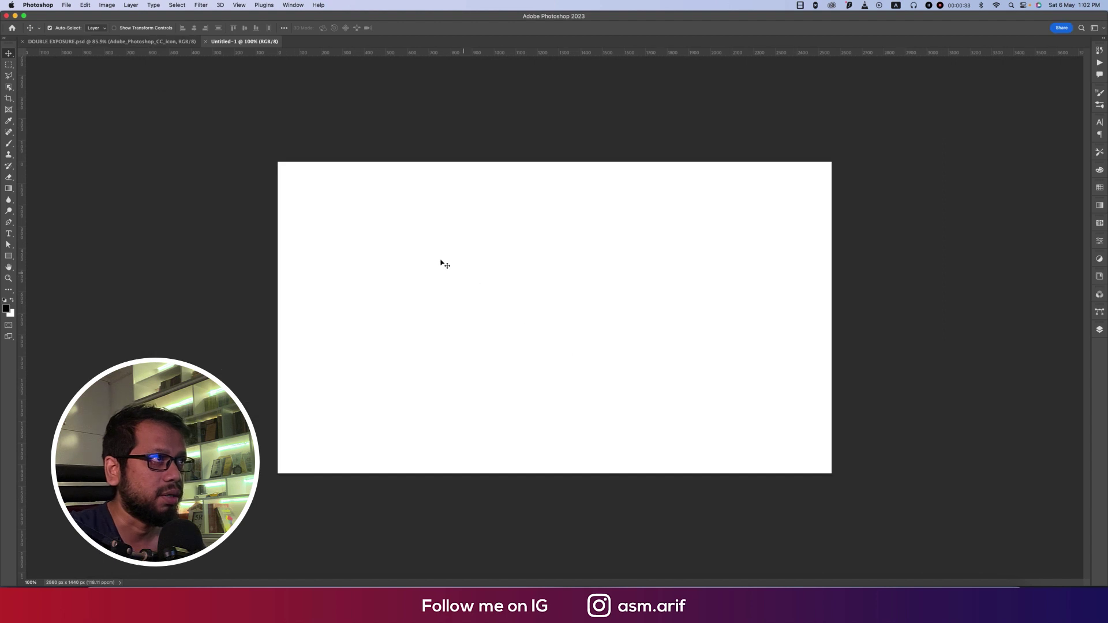
key("super+0")
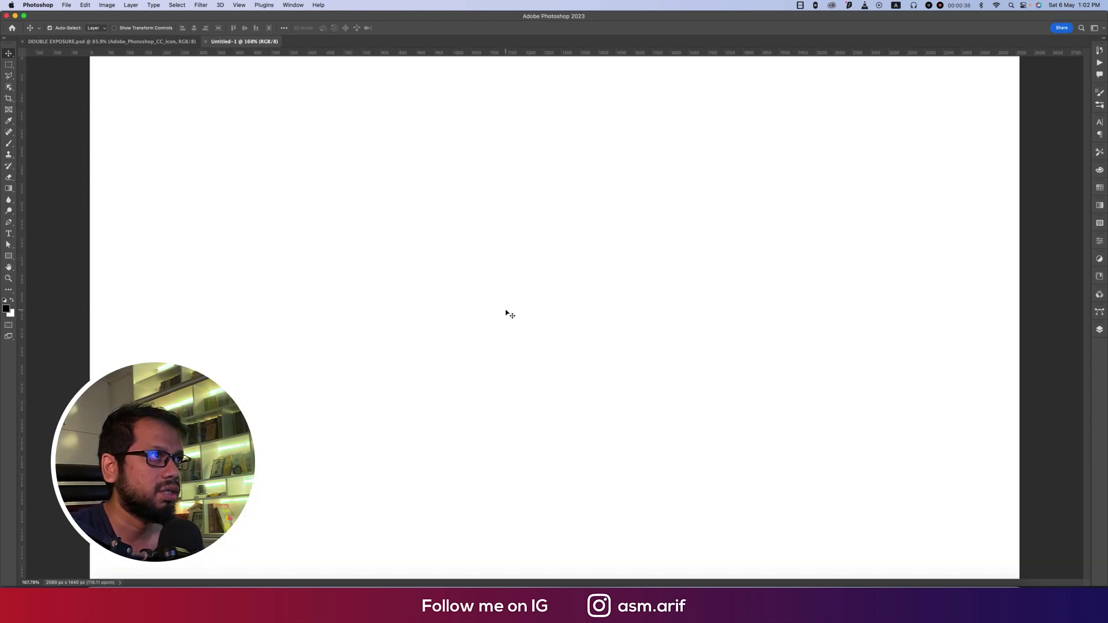
Place Embedded the woman-in-turtleneck photo from Downloads and commit it at the canvas centre
left_click(67, 7)
left_click(415, 208)
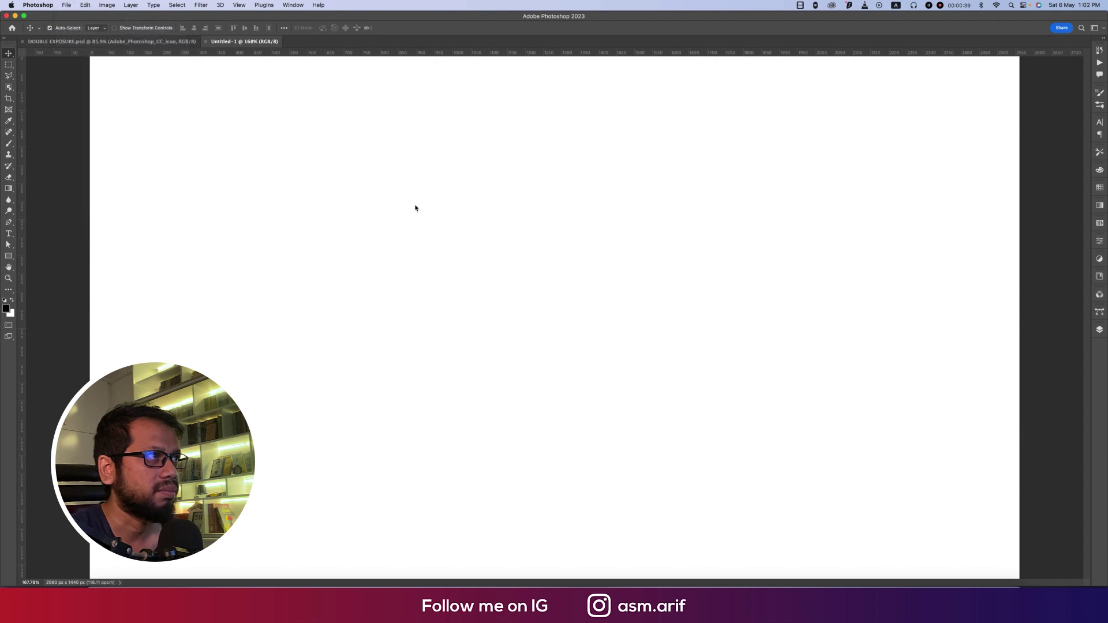
left_click(34, 125)
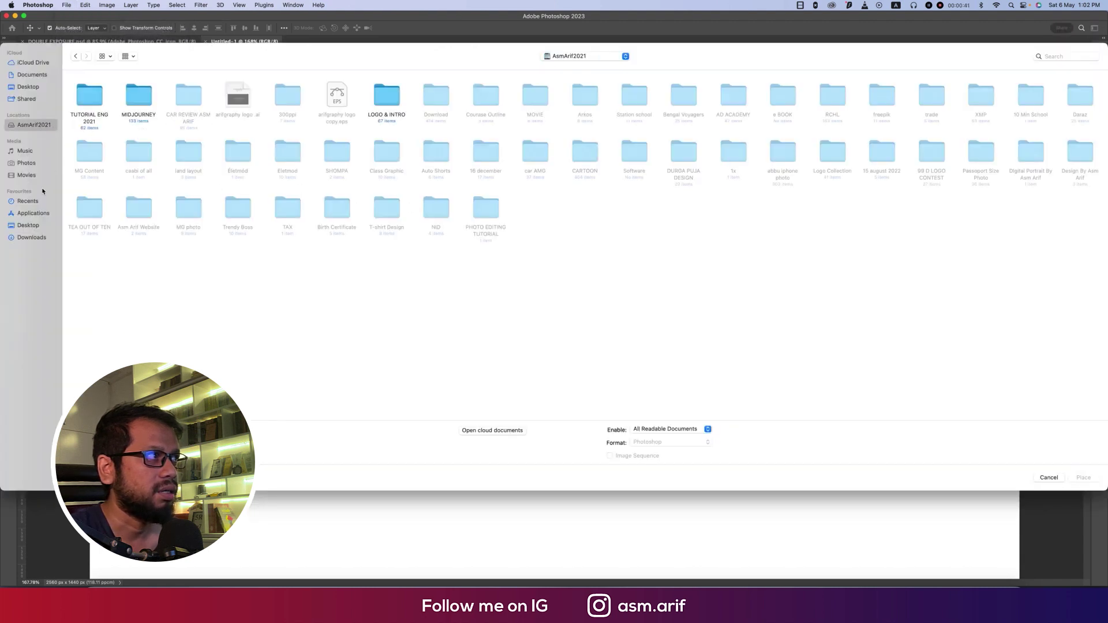
left_click(31, 238)
double_click(89, 102)
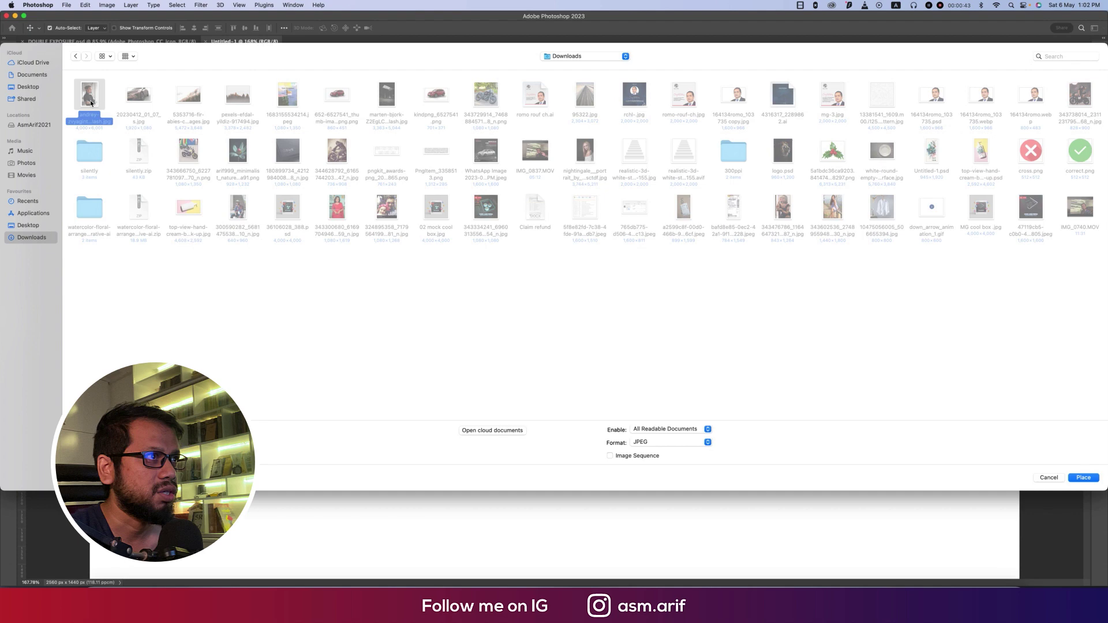
scroll(538, 285, "down", 5)
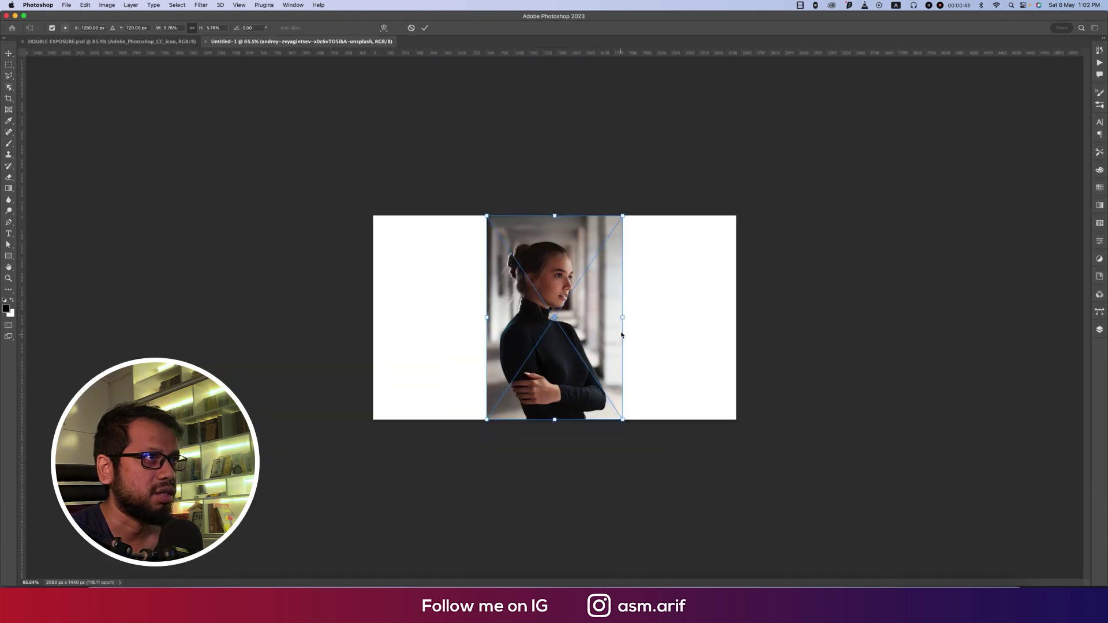
key("Return")
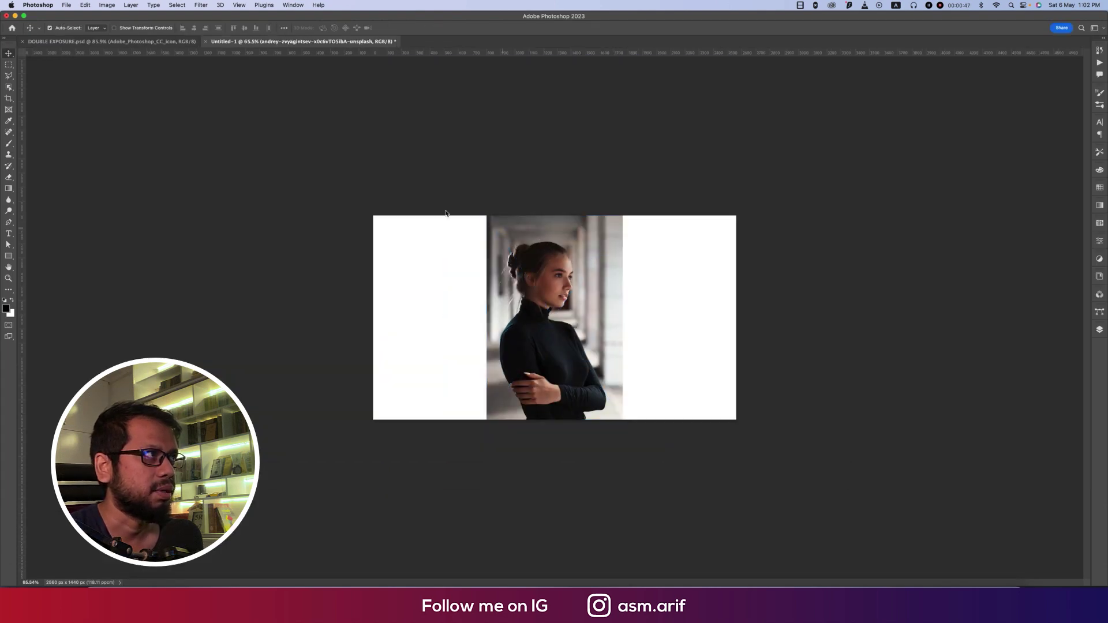
Switch to the Quick Selection tool and use Select Subject to select the woman
left_click(9, 86)
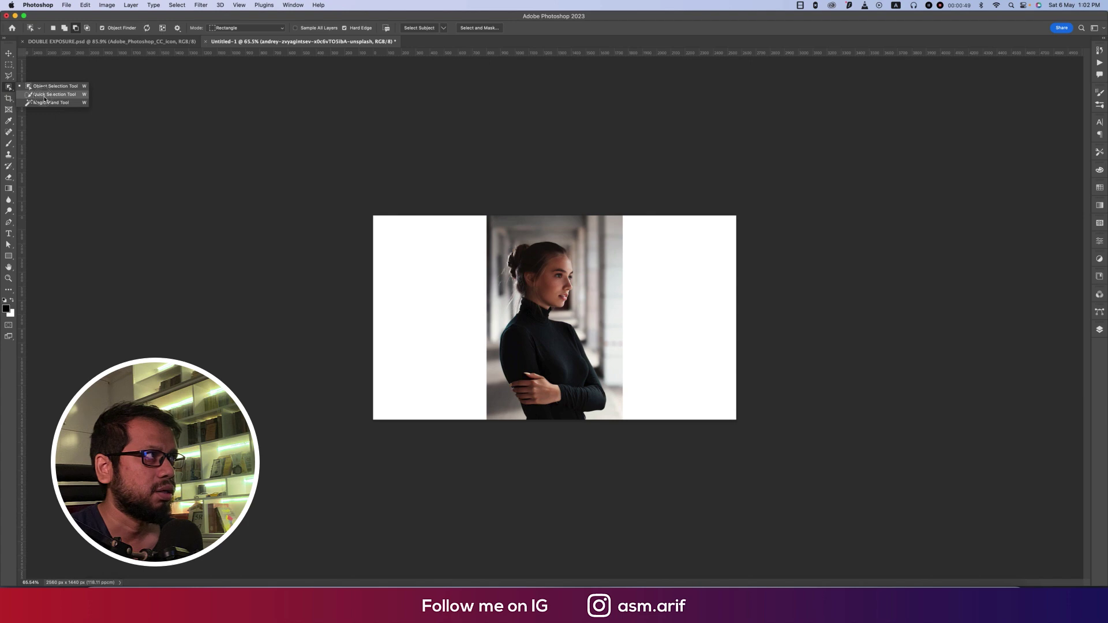
left_click(46, 94)
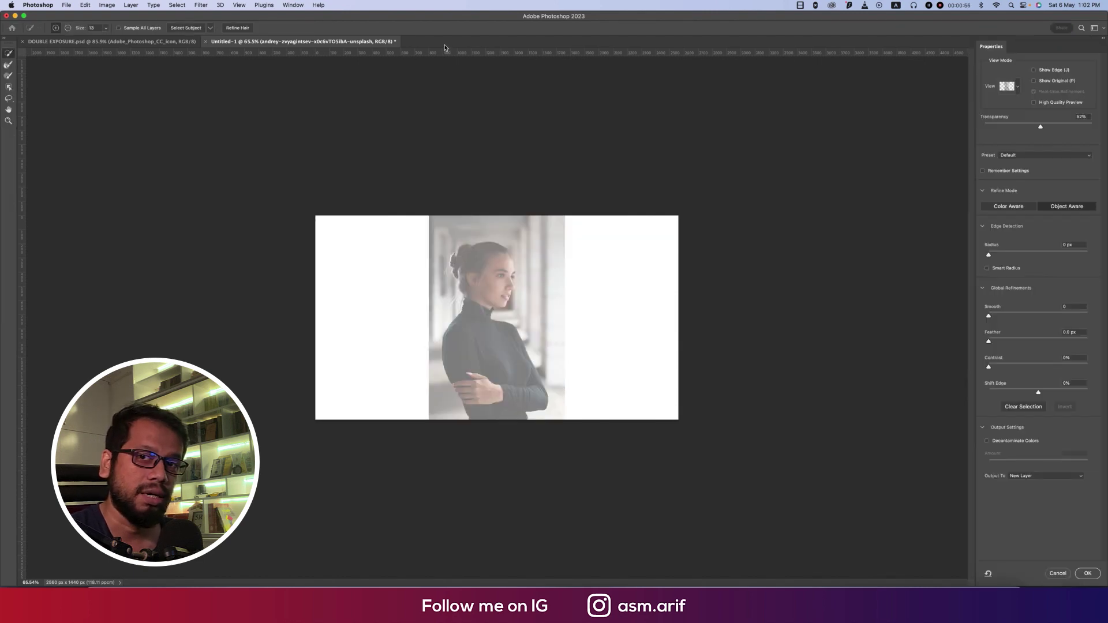
left_click(183, 29)
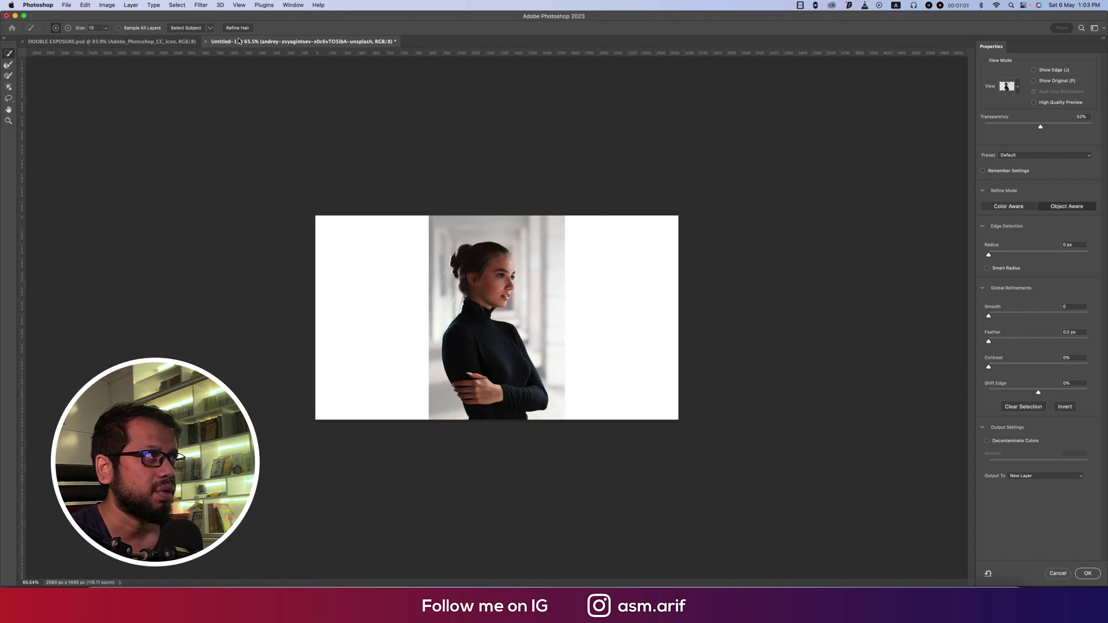
scroll(487, 257, "up", 6)
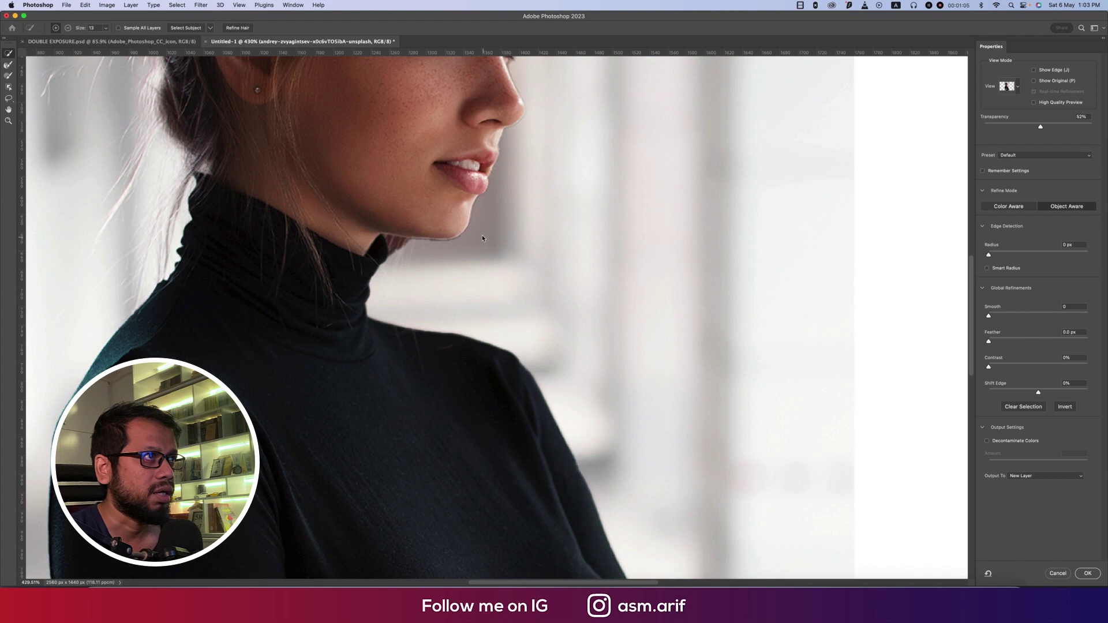
scroll(484, 196, "up", 5)
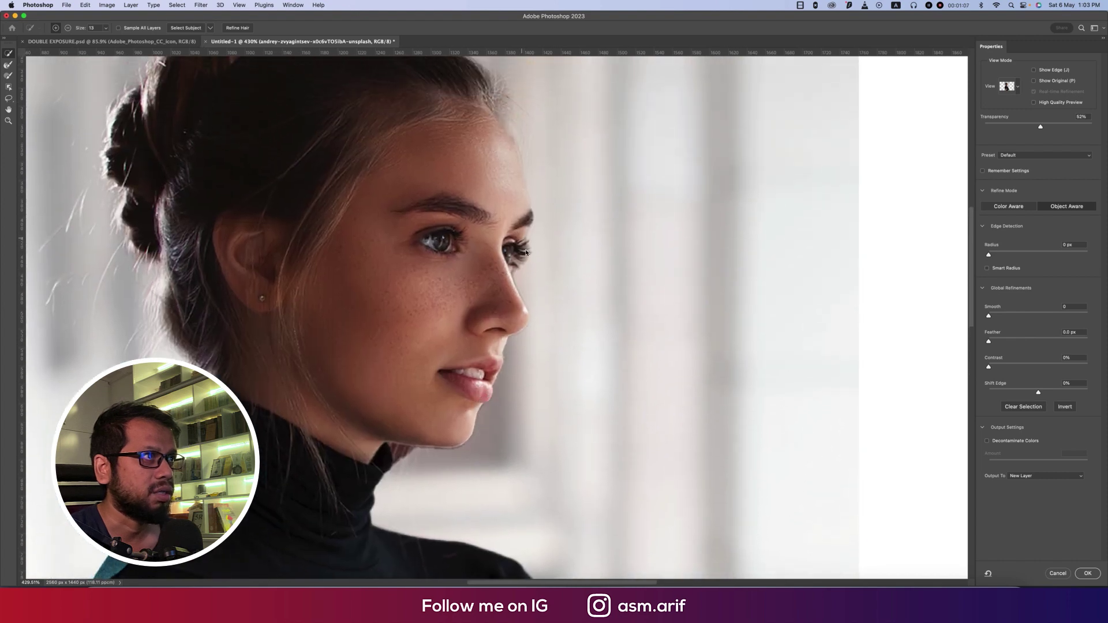
Refine the eyelash and chin edges, decontaminate colours, and output as a new layer with mask
left_click(8, 65)
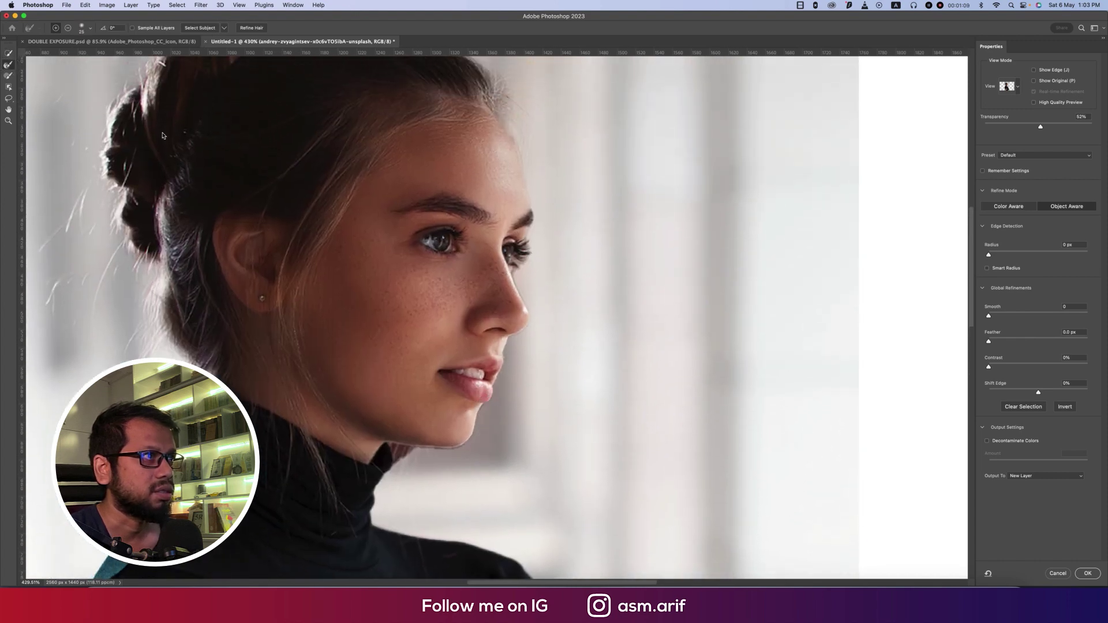
left_click_drag(526, 248, 525, 262)
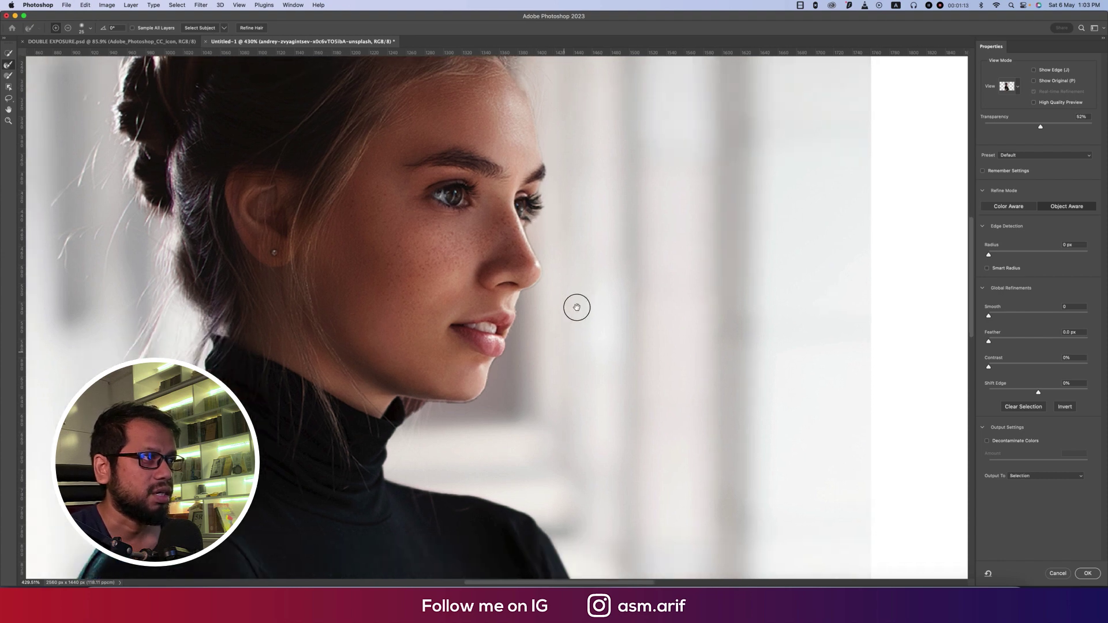
scroll(577, 308, "down", 5)
left_click_drag(430, 342, 509, 324)
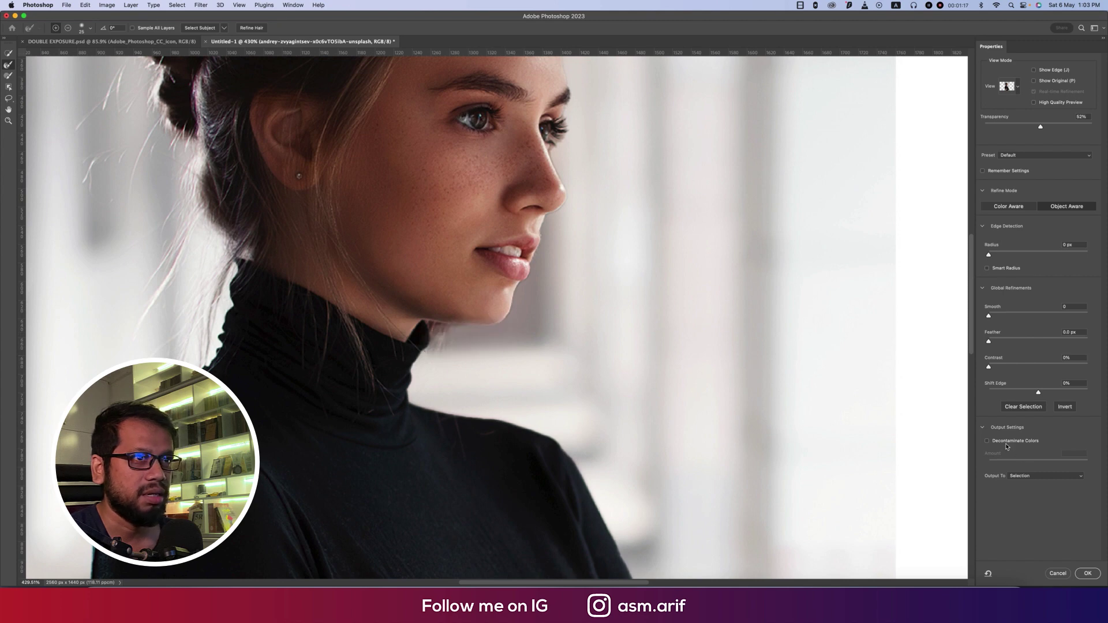
left_click(987, 441)
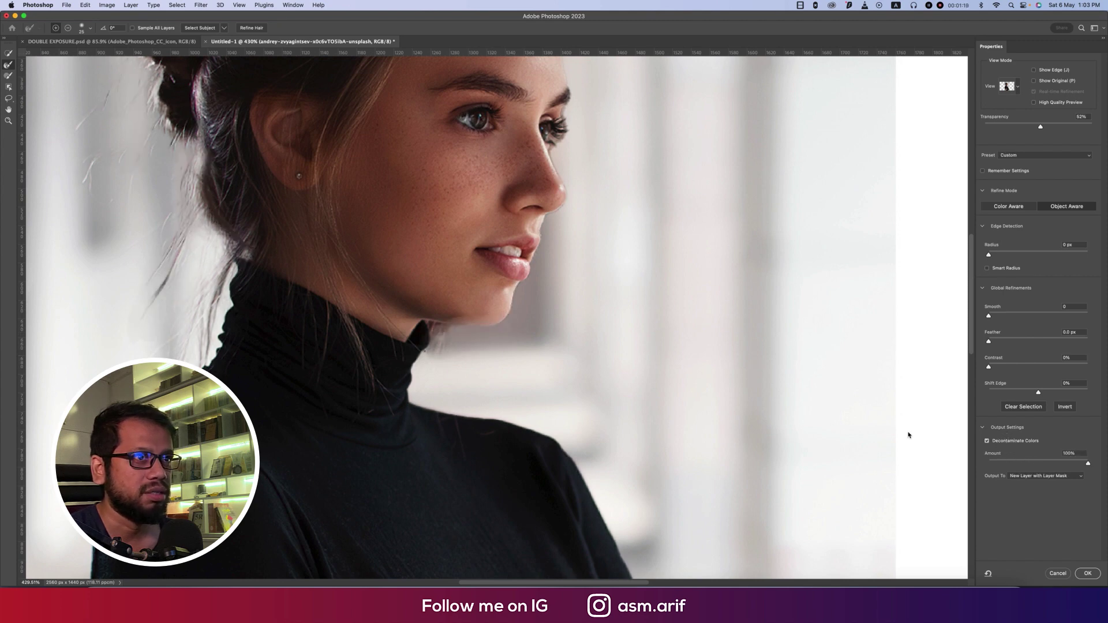
left_click(1061, 477)
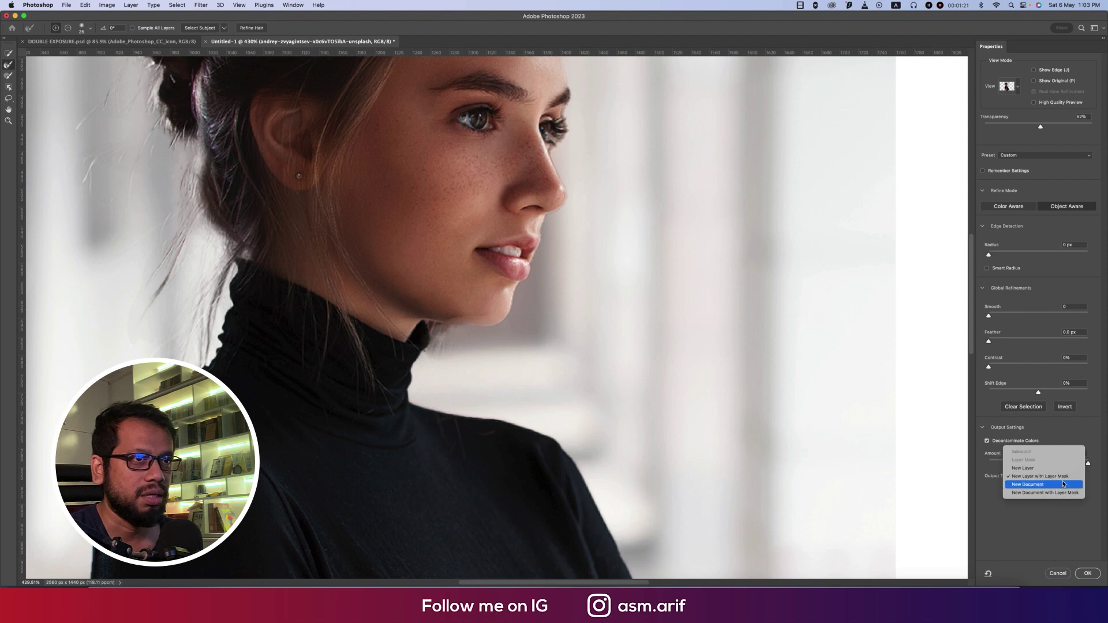
left_click(1045, 476)
left_click(1084, 578)
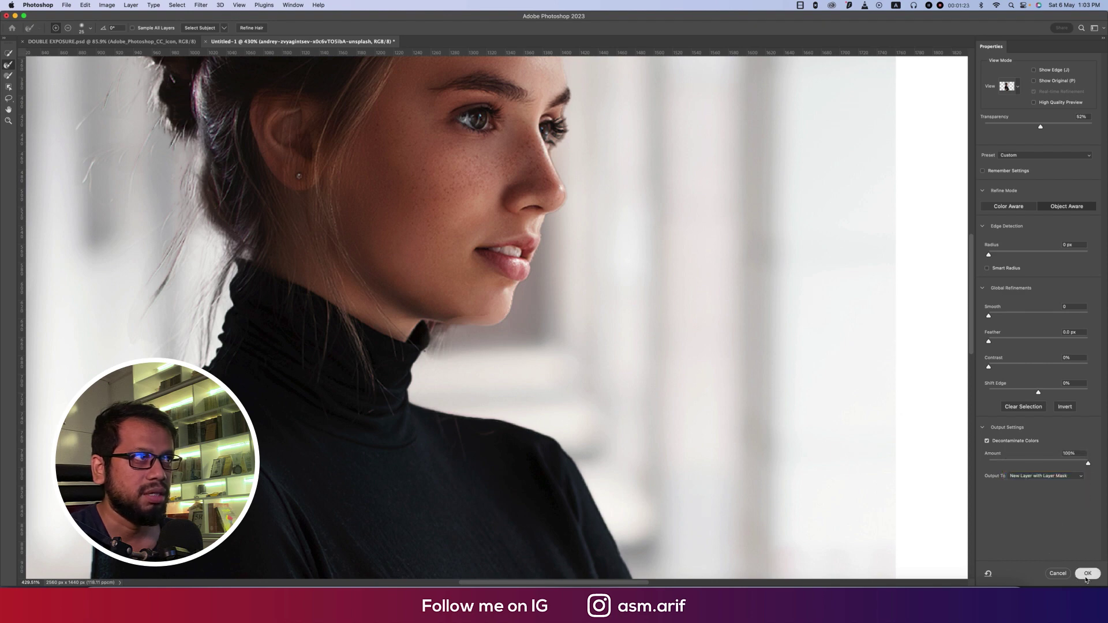
Free Transform the cut-out woman layer to enlarge her, then move her up in the frame
key("super+0")
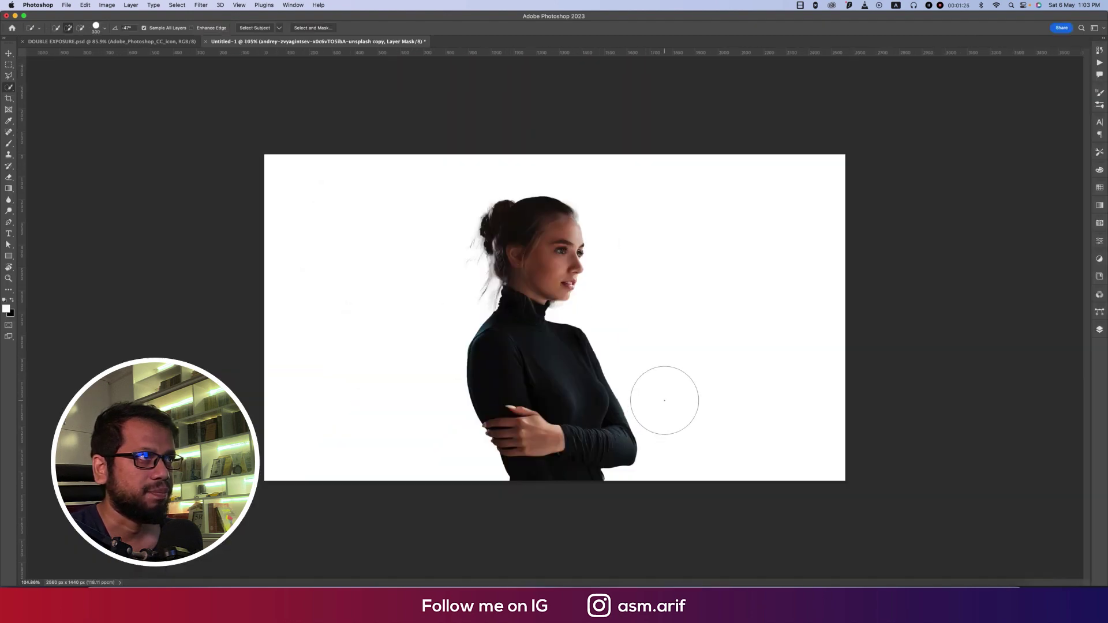
left_click(9, 53)
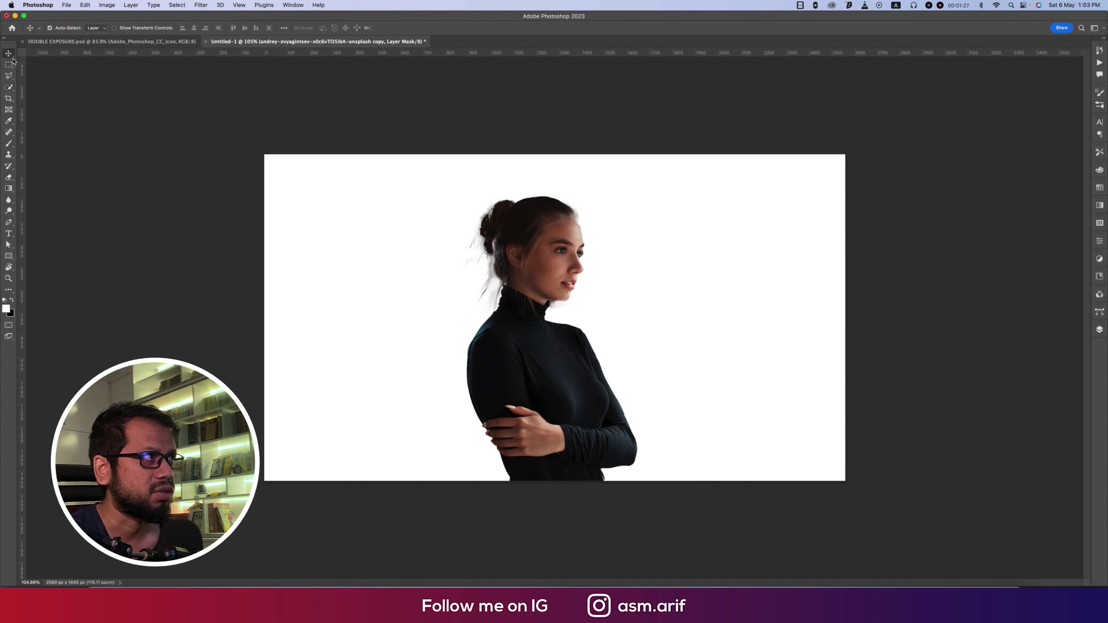
key("super+2")
key("super+t")
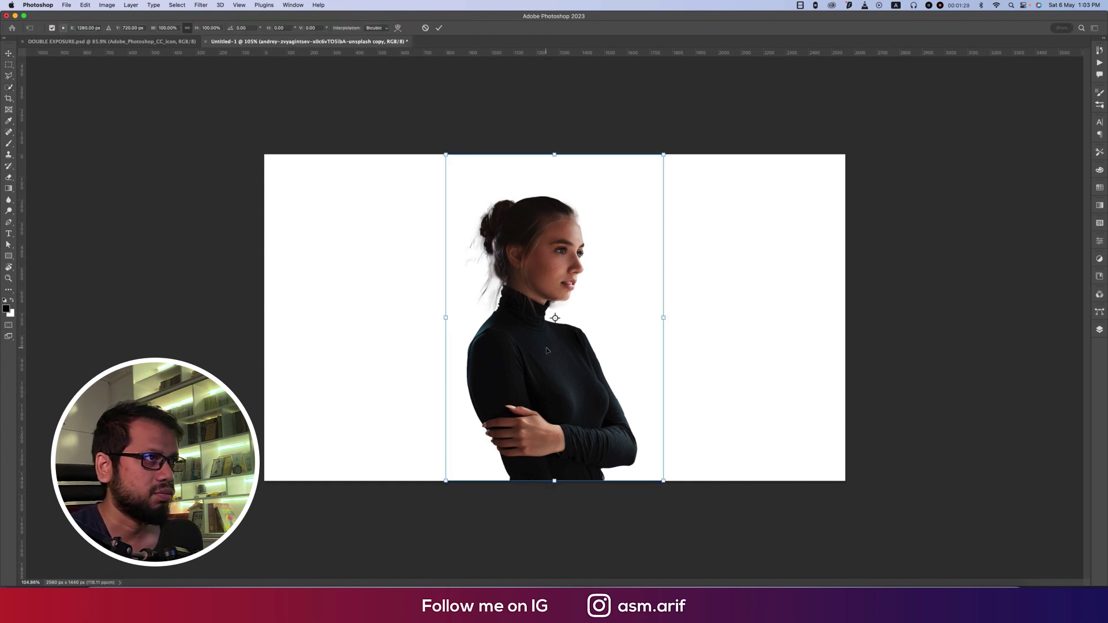
key("super+minus")
key("super+minus")
key("super+minus")
key("super+minus")
key("super+minus")
key("super+minus")
mouse_move(555, 351)
left_mouse_down()
mouse_move(555, 388)
mouse_move(555, 368)
left_mouse_up()
key("super+plus")
key("super+plus")
key("super+plus")
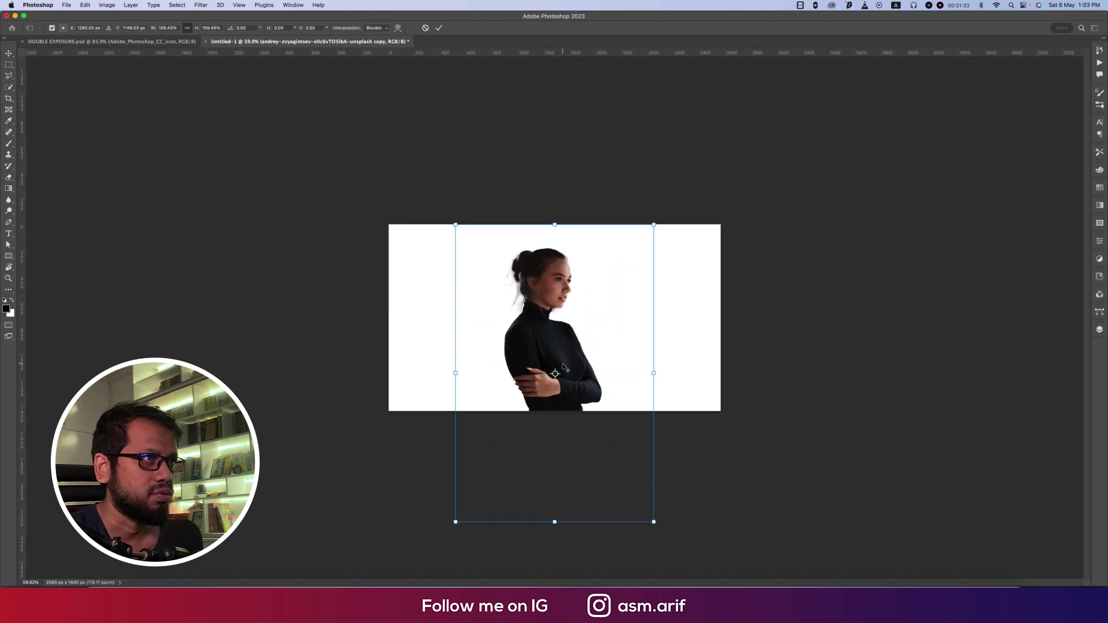
key("Return")
left_click_drag(551, 332, 553, 314)
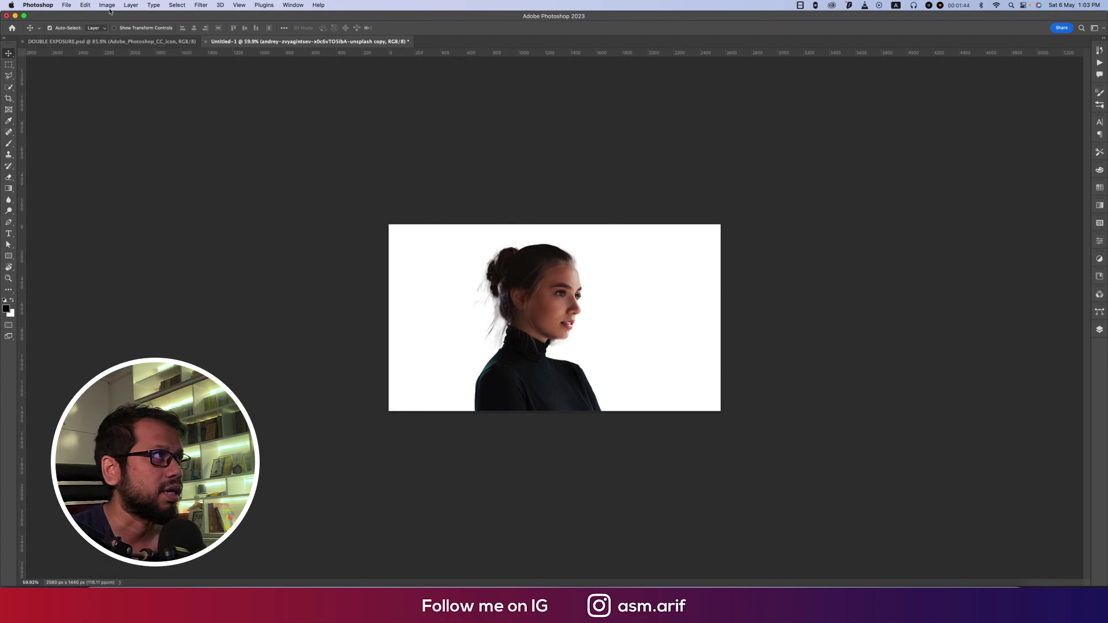
Place the foggy fir forest photo, rotated 180° and shrunk, below the woman
left_click(67, 10)
left_click(95, 173)
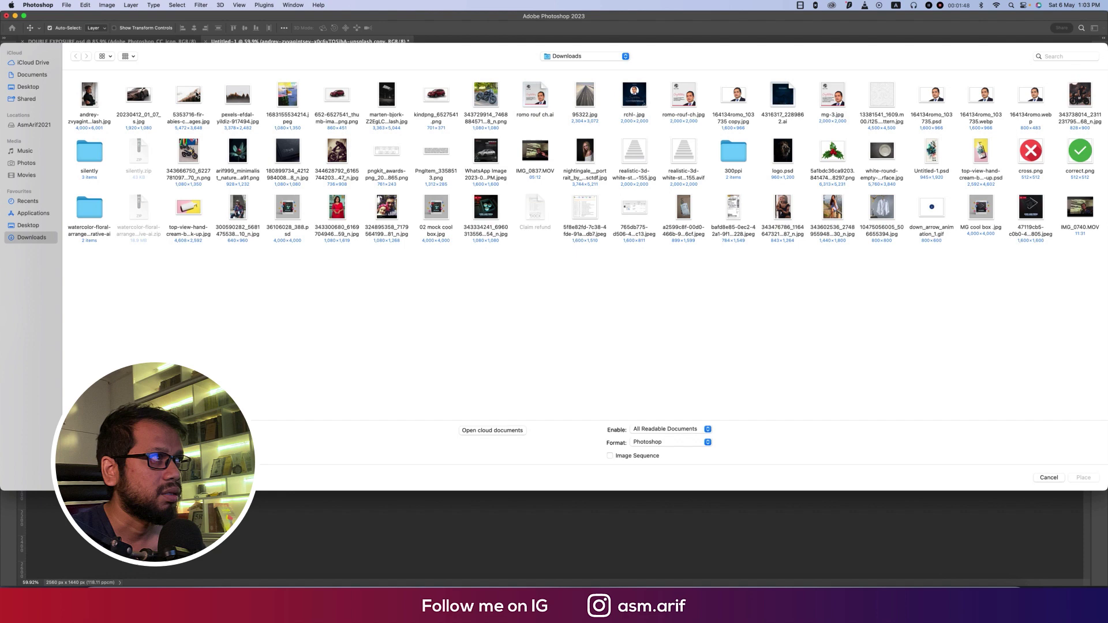
double_click(196, 96)
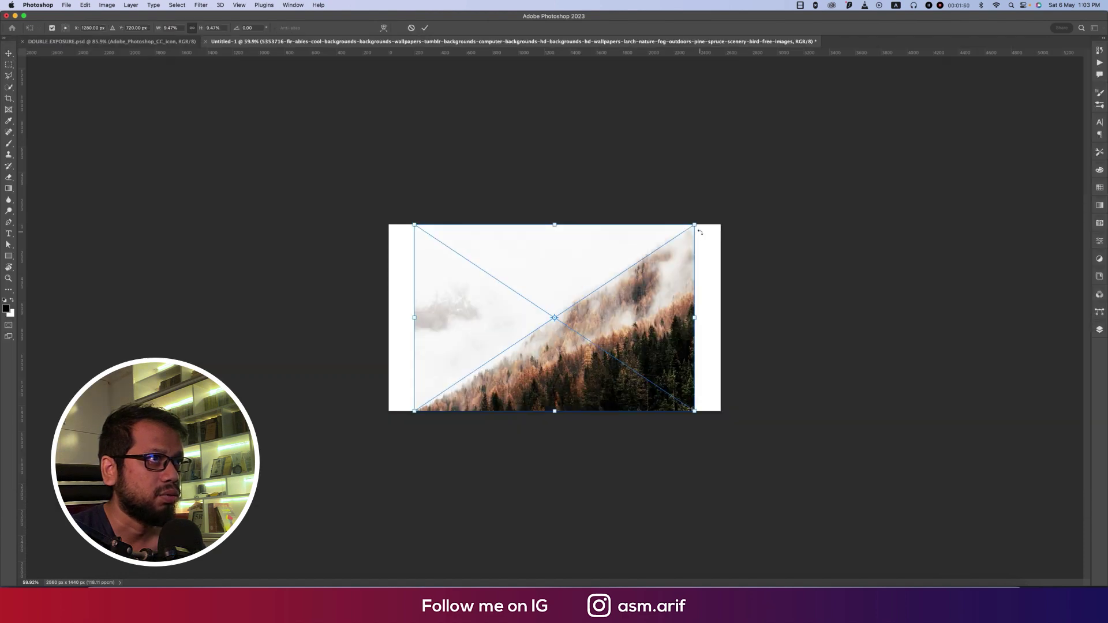
left_click_drag(701, 232, 460, 376)
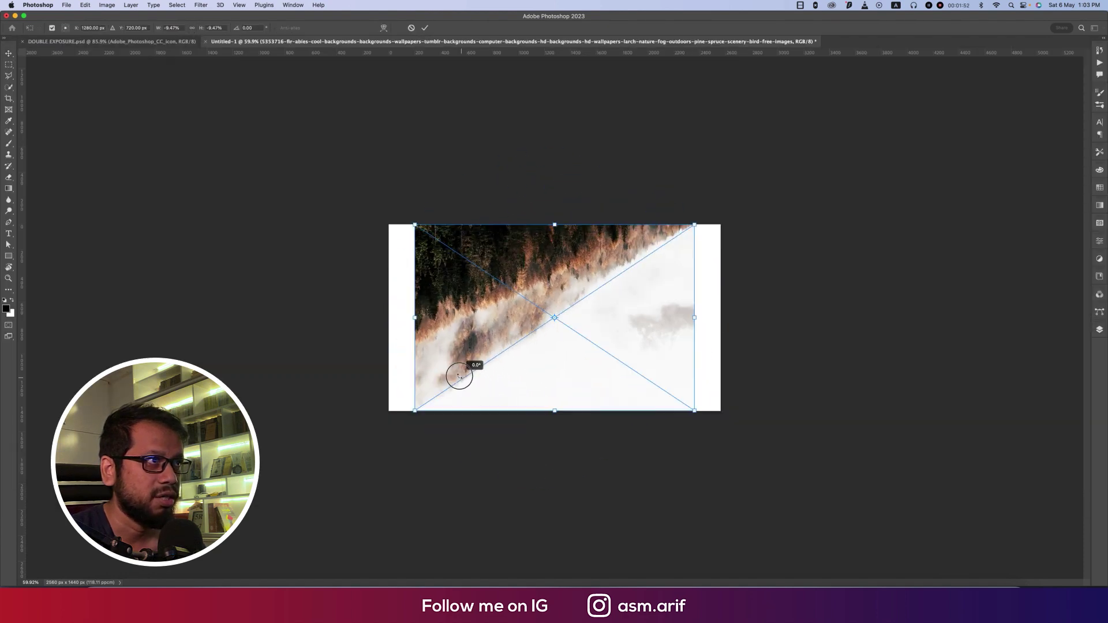
left_click_drag(554, 226, 556, 313)
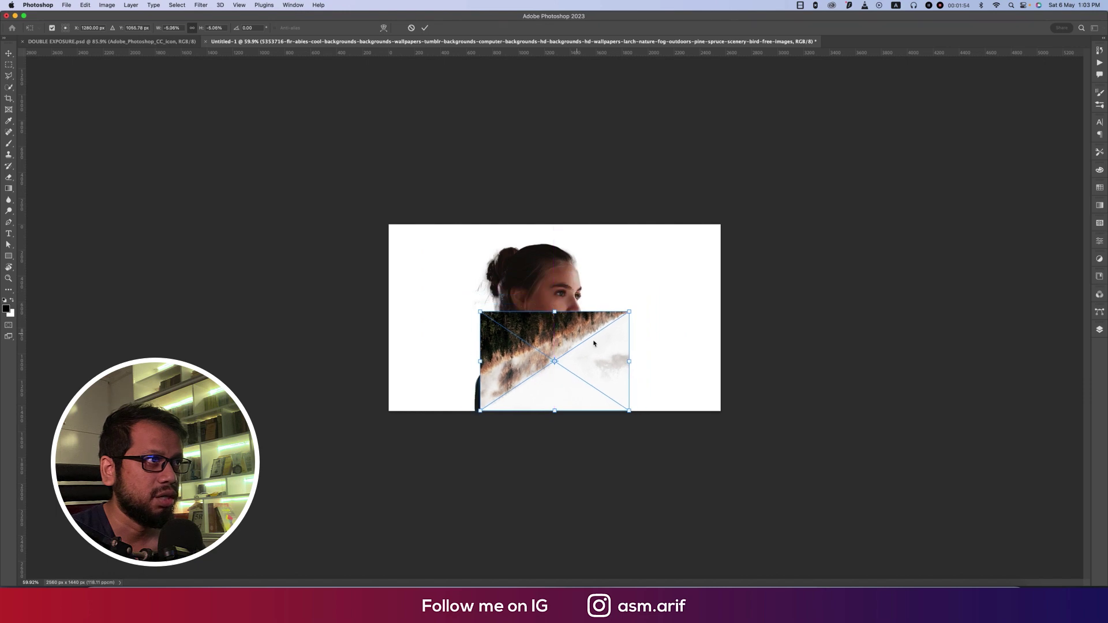
left_click_drag(594, 342, 590, 381)
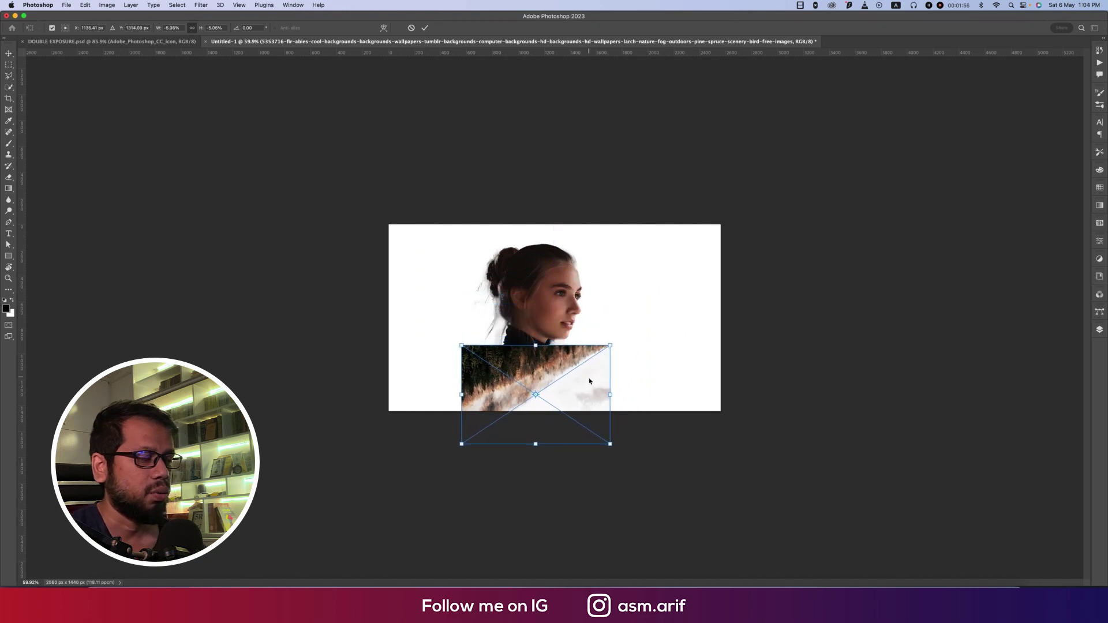
key("Return")
Flip the woman horizontally to face left and realign her above the forest photo
left_click(562, 299)
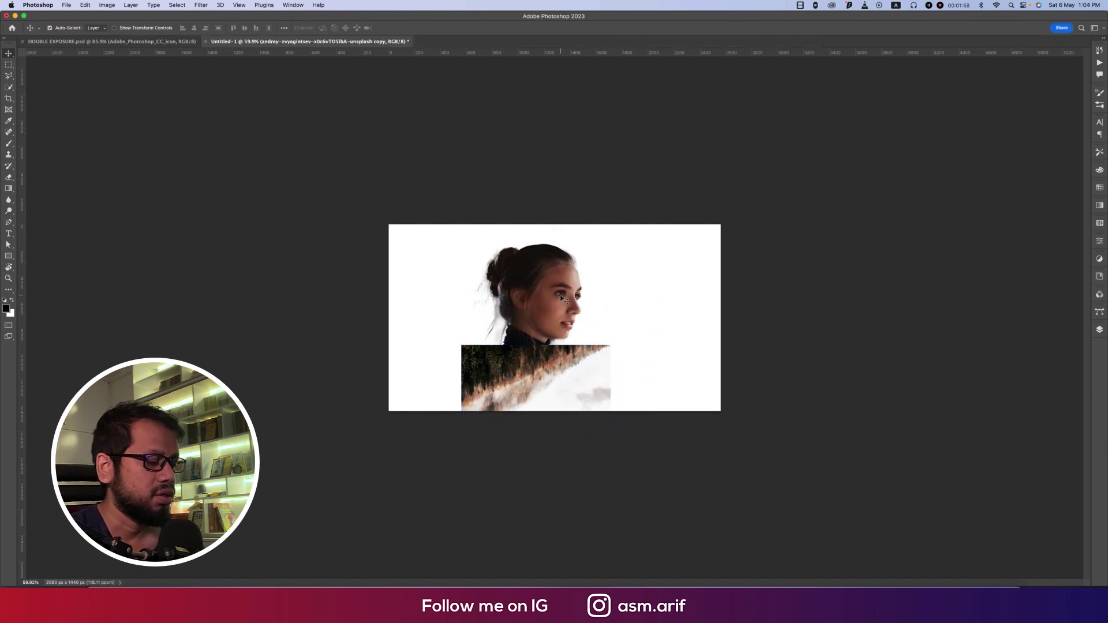
key("ctrl+t")
right_click(561, 294)
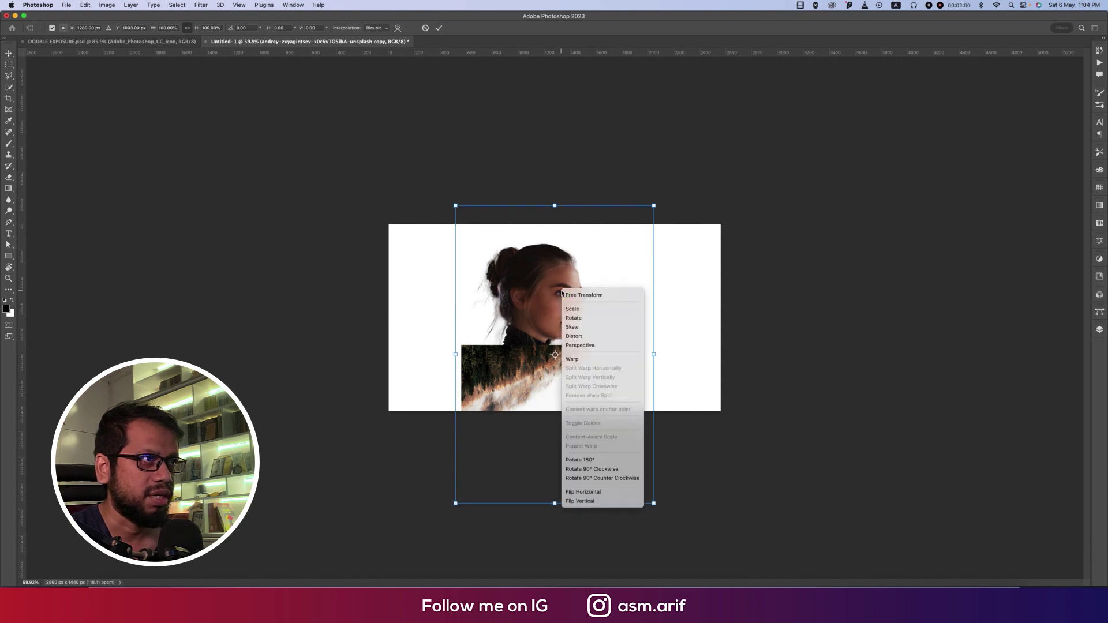
left_click(584, 492)
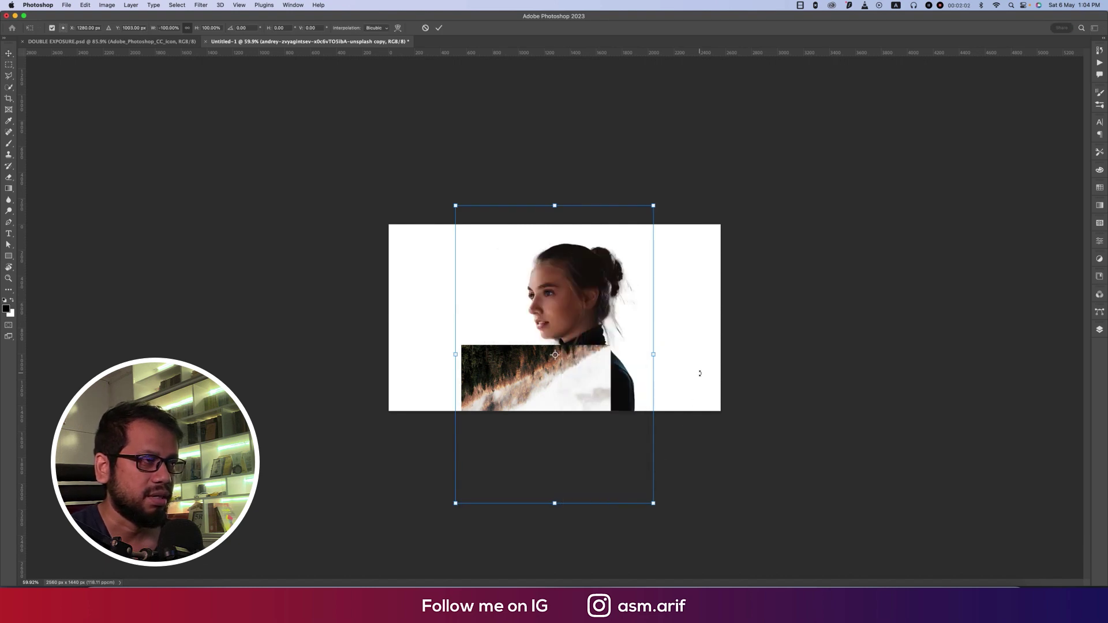
key("Return")
left_click_drag(575, 296, 556, 285)
mouse_move(580, 383)
left_mouse_down()
mouse_move(631, 404)
mouse_move(593, 378)
left_mouse_up()
Set the forest layer to Lighten and enlarge it to fill the woman's neck and shoulders
left_click(1101, 331)
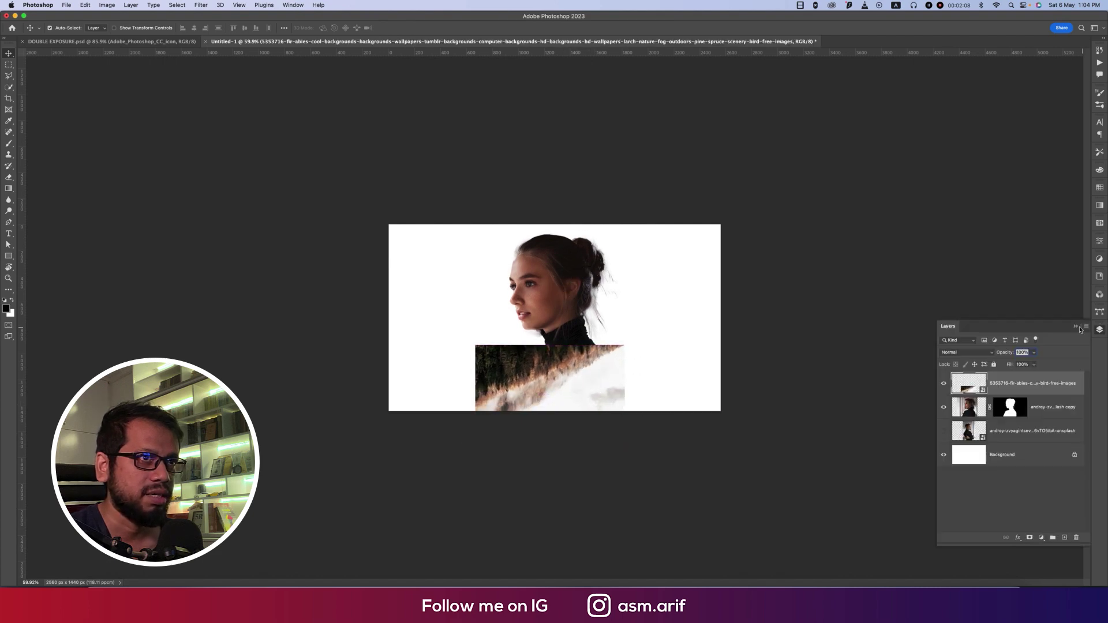
left_click(982, 352)
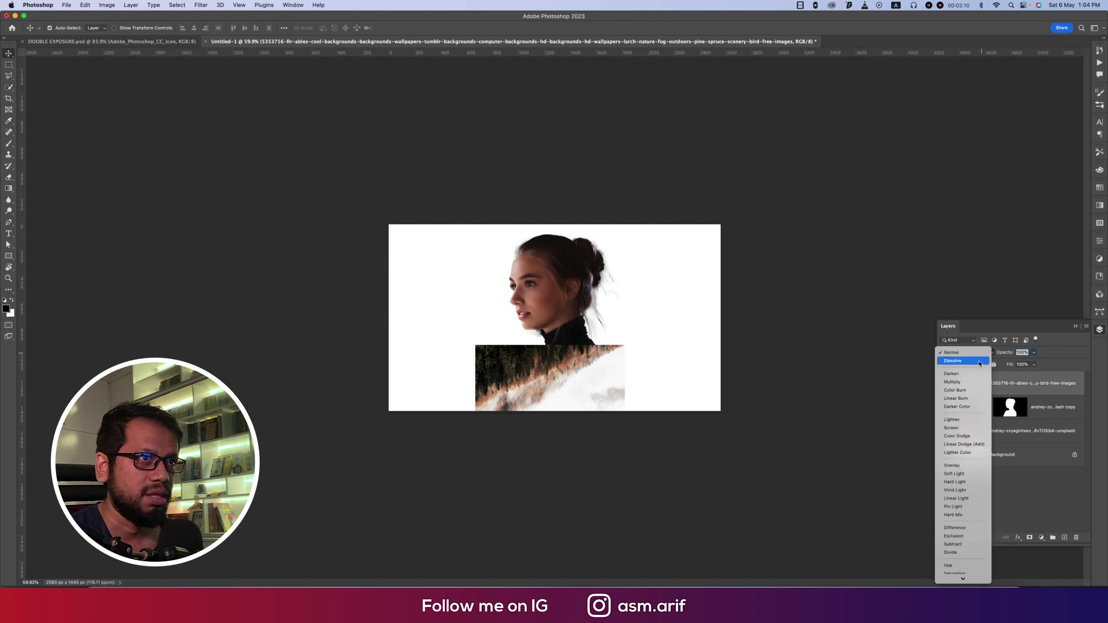
left_click(961, 420)
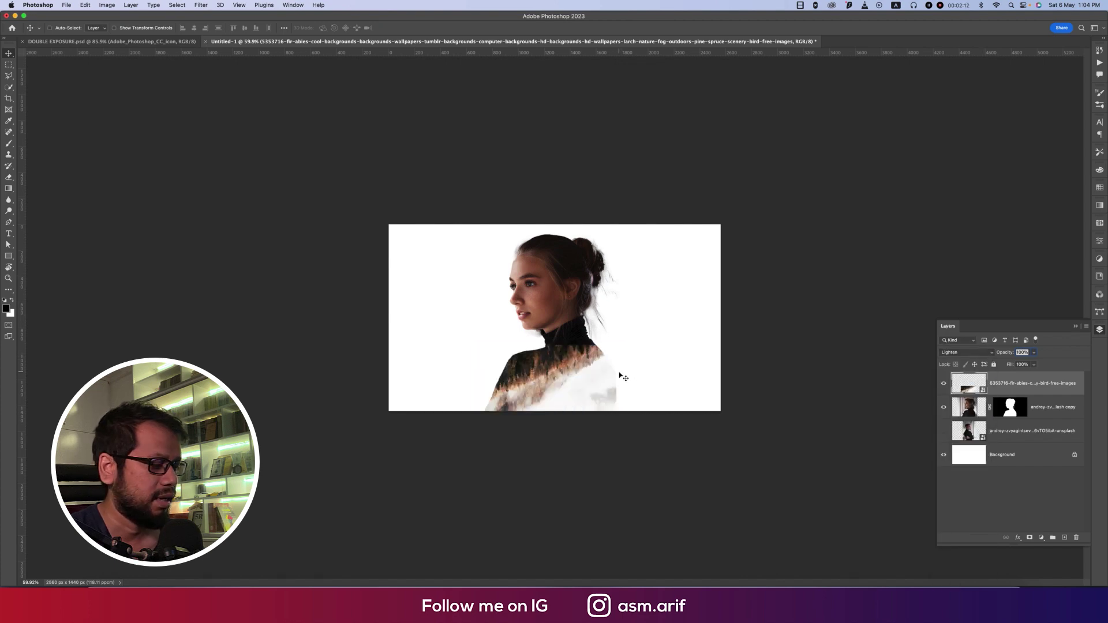
key("super+t")
left_click_drag(550, 347, 559, 314)
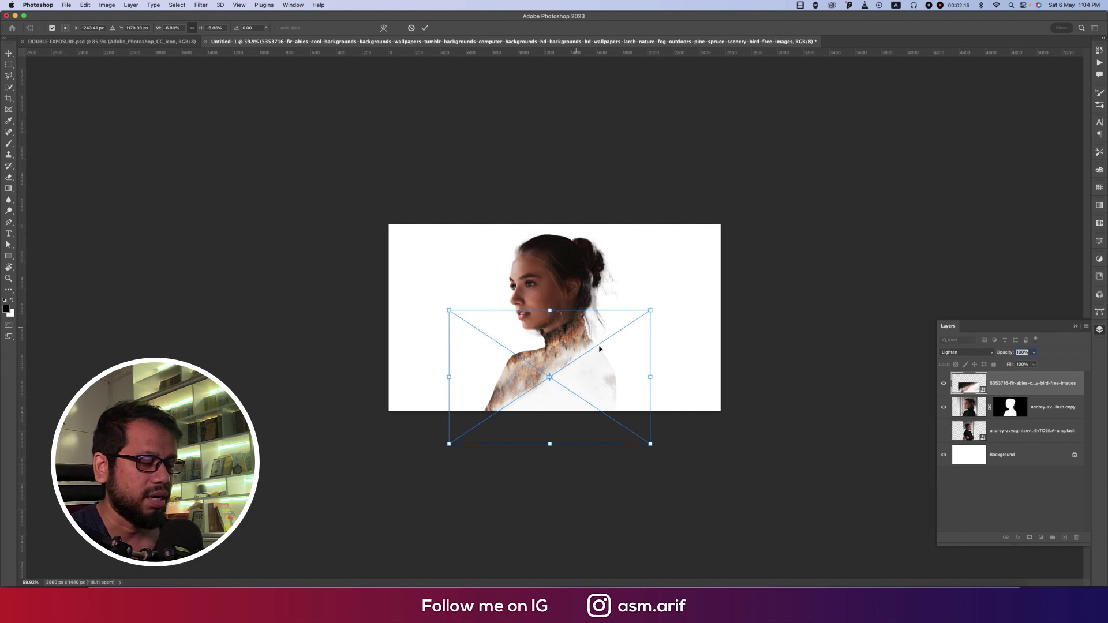
left_click_drag(621, 394, 639, 383)
key("Return")
left_click(1041, 537)
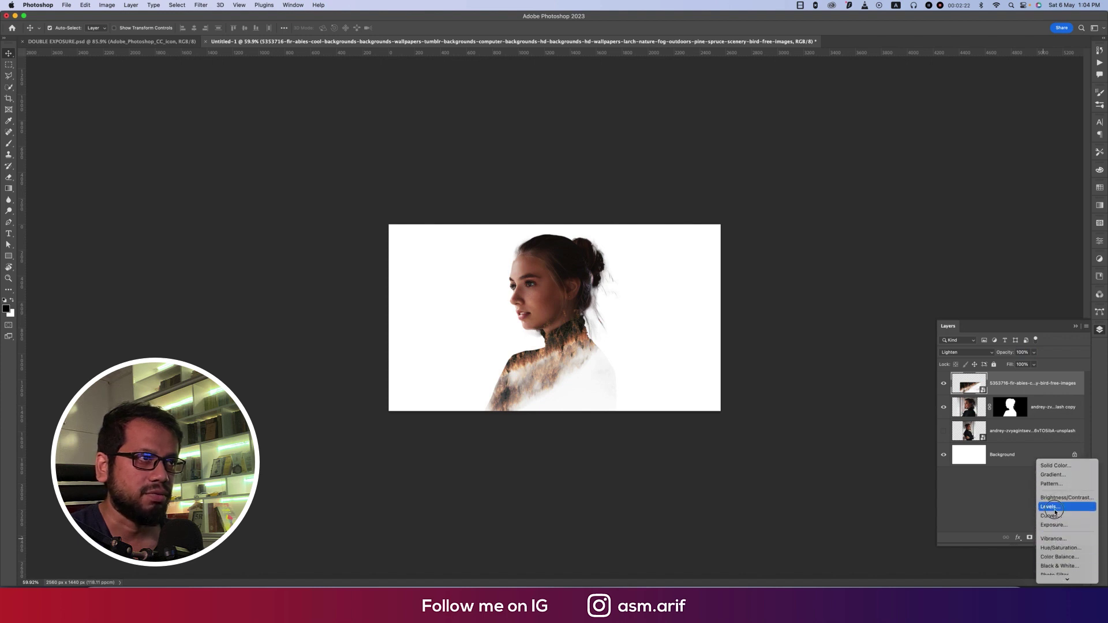
Add a Levels adjustment with white input 204 and black input 6
left_click(1053, 504)
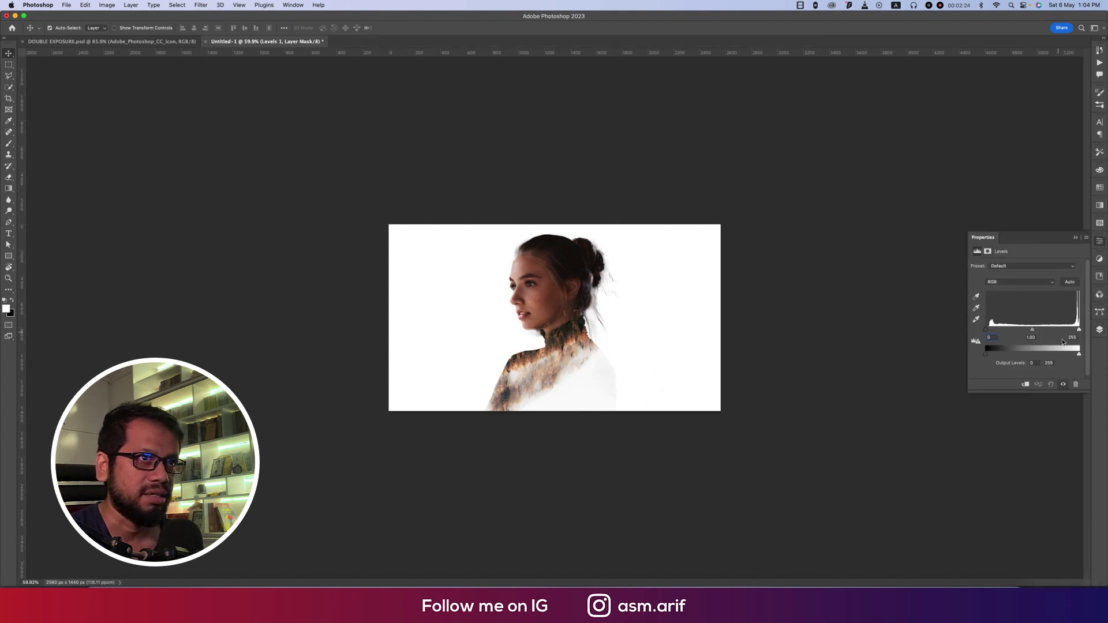
left_click_drag(1079, 331, 1026, 330)
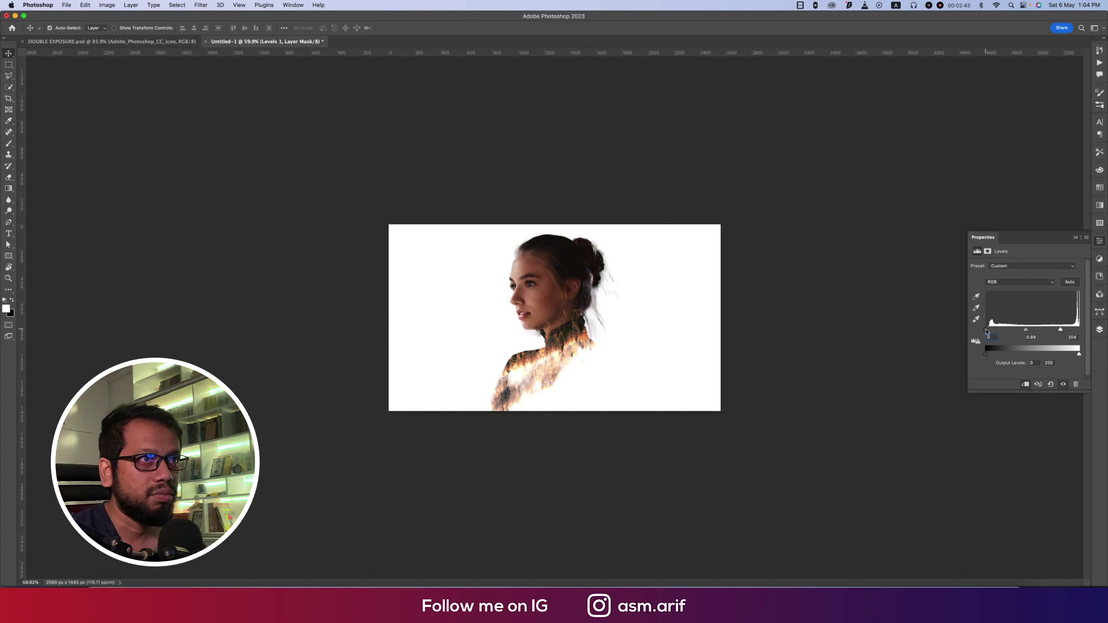
left_click_drag(987, 330, 991, 331)
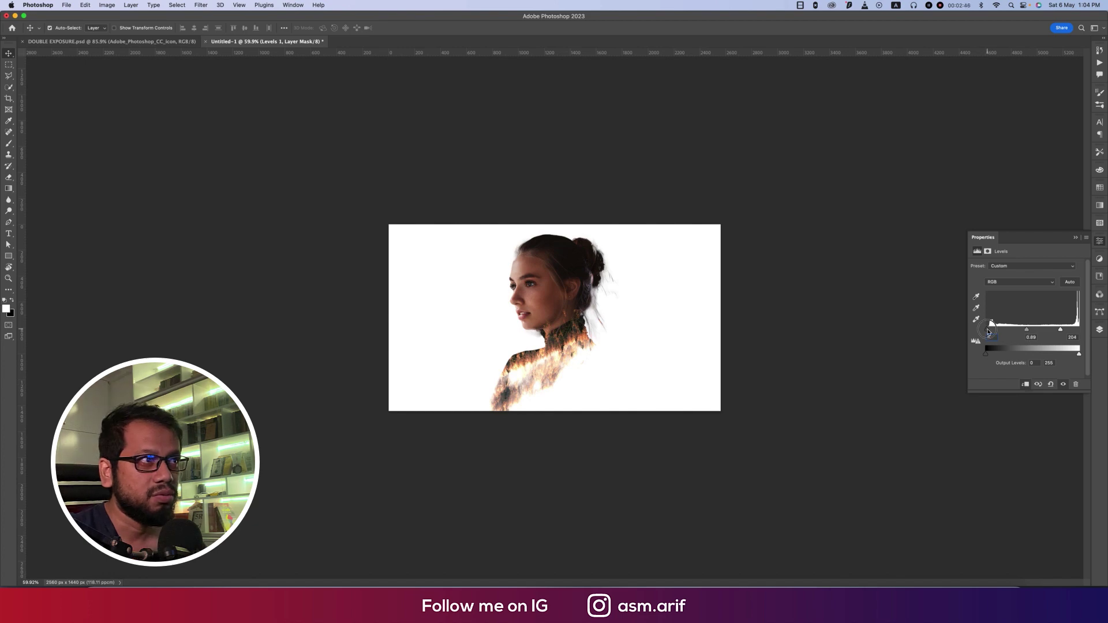
left_click(1077, 238)
Group the Levels and forest layers together into Group 1
left_click(1100, 329)
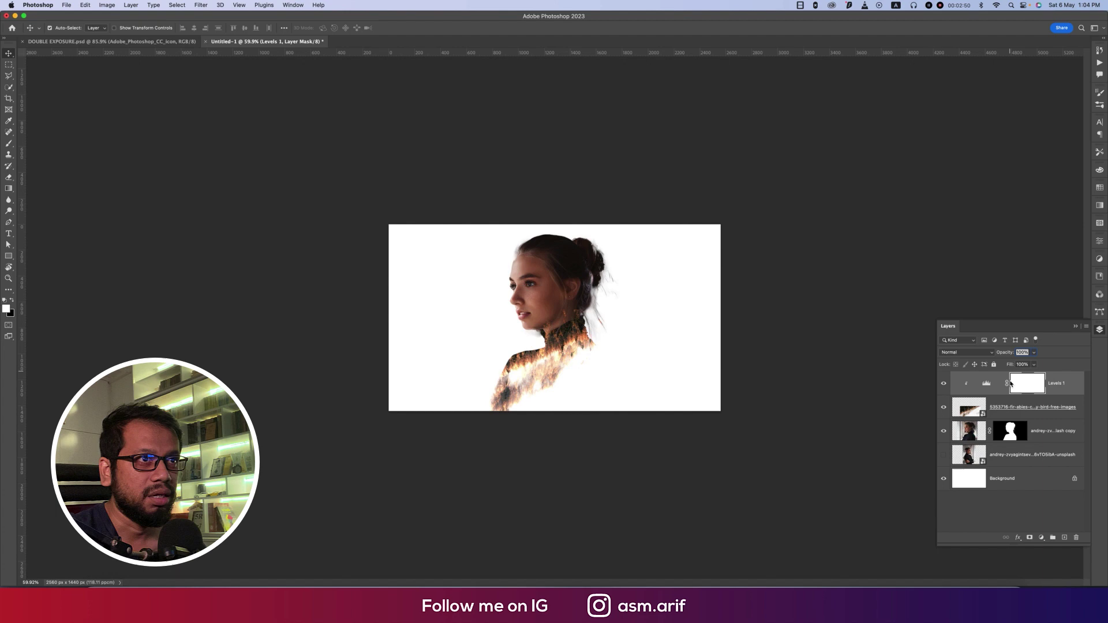
key("alt+super+a")
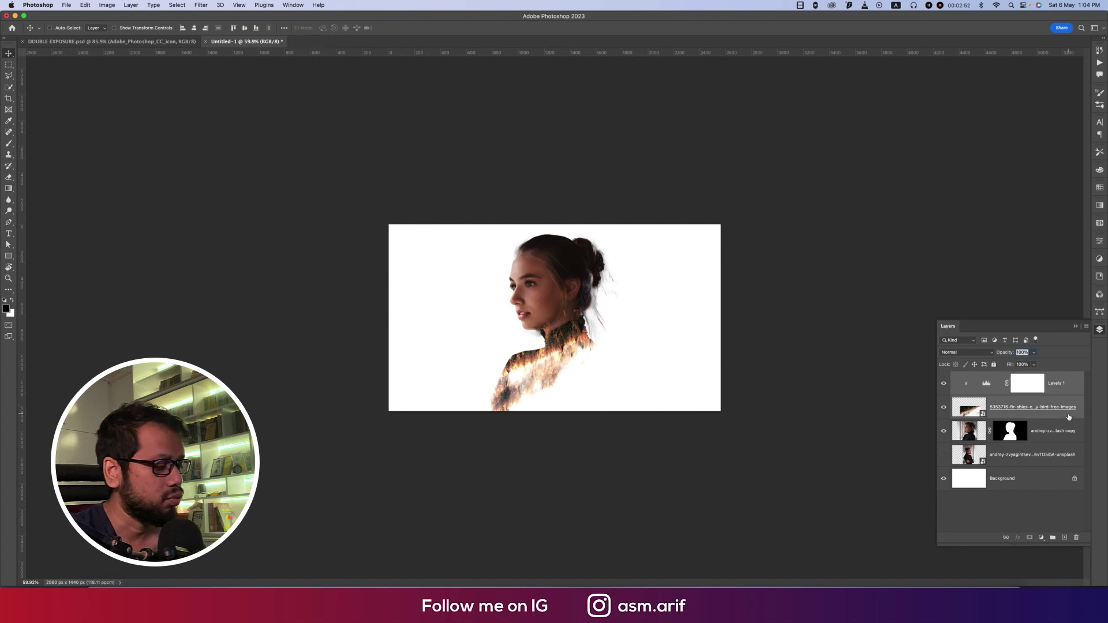
key("super+g")
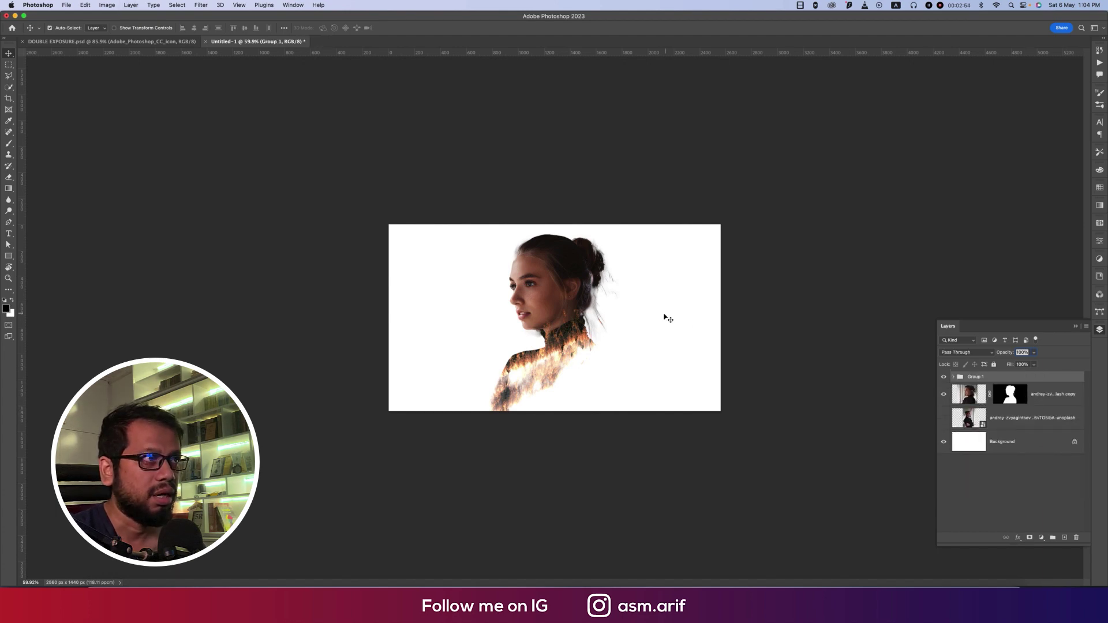
left_click(67, 6)
Place the pine treeline photo, tilted 30° and shrunk over the woman's head
left_click(86, 166)
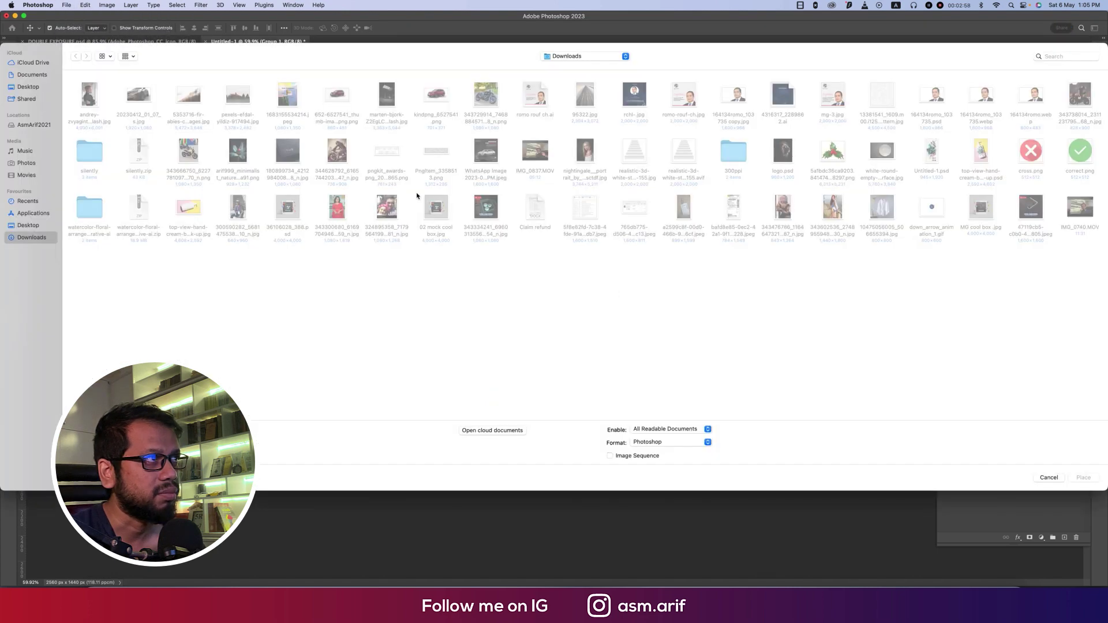
double_click(232, 103)
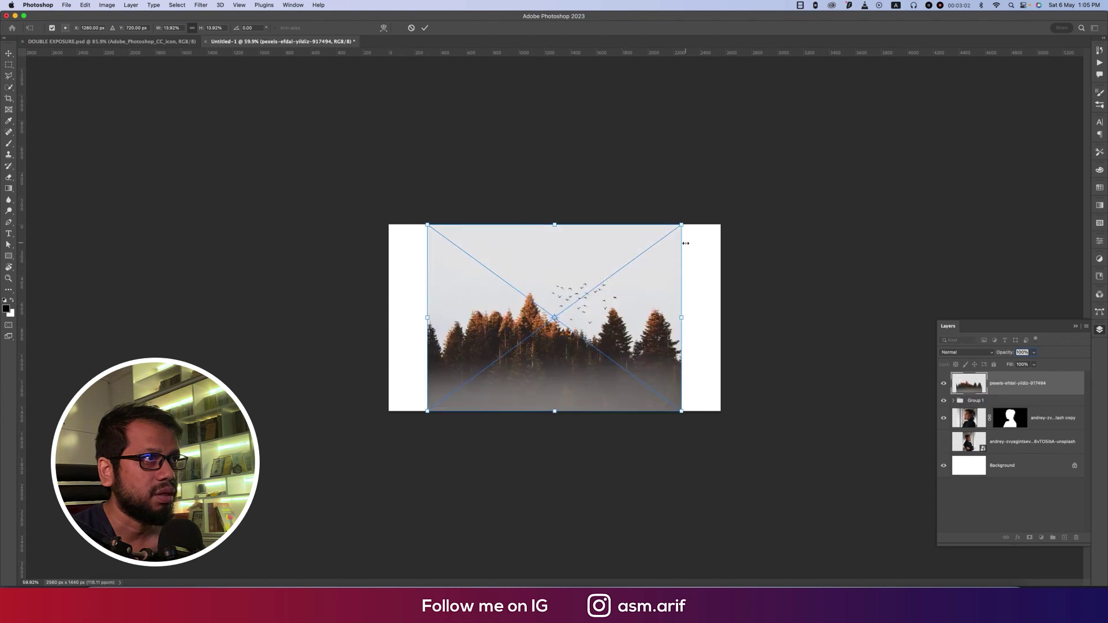
left_click_drag(688, 245, 693, 315)
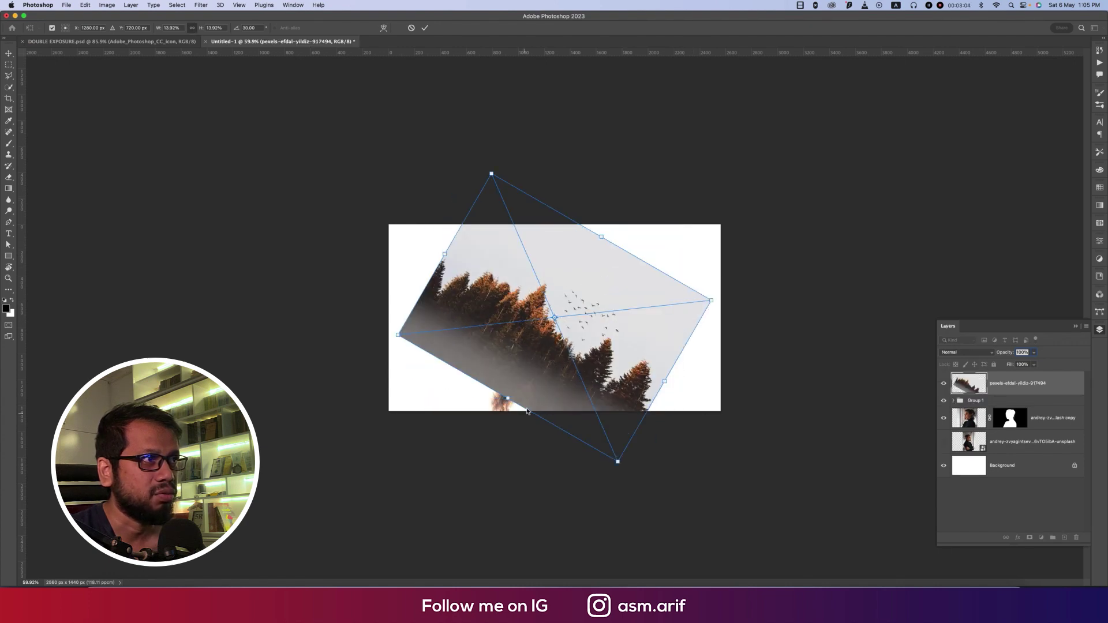
left_click_drag(507, 398, 586, 298)
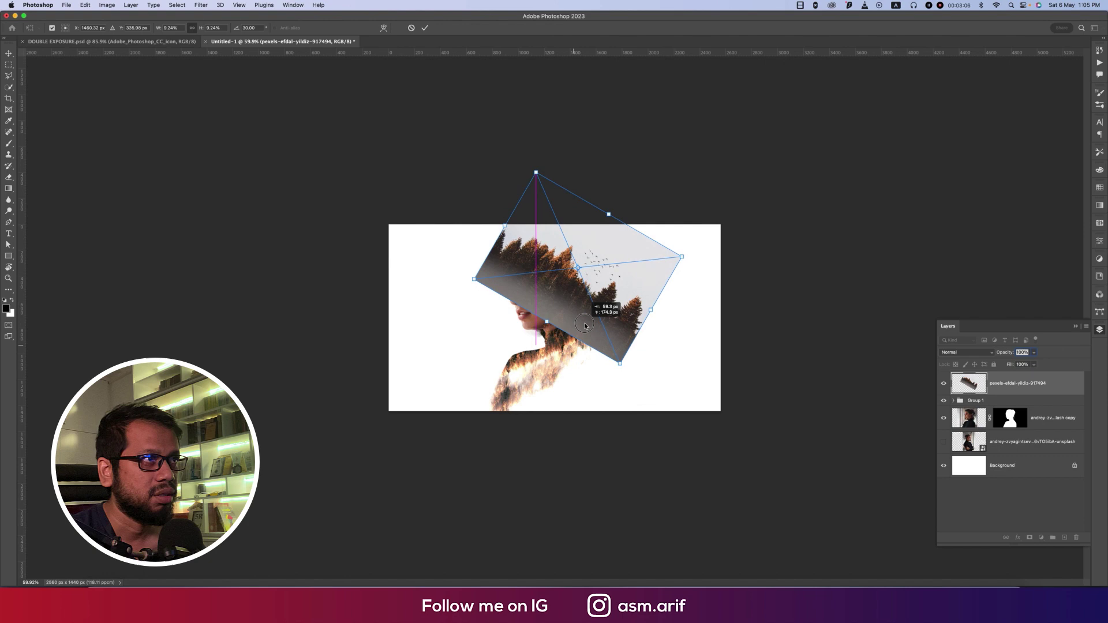
key("Return")
Blend the pine layer with Lighten and fine-tune its size and position over her hair
left_click(967, 353)
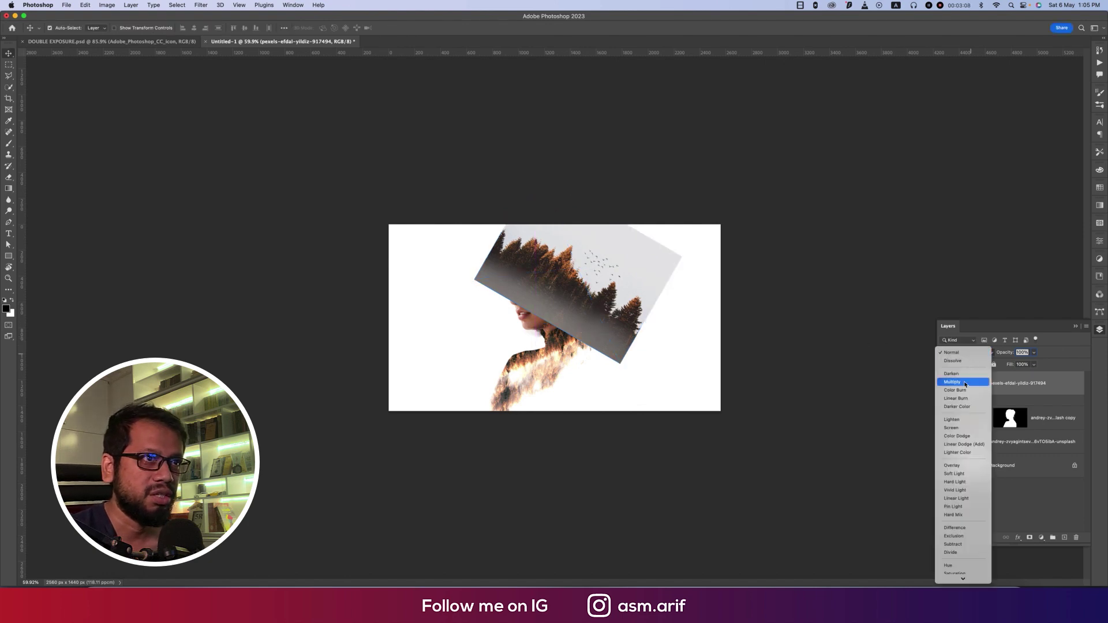
left_click(953, 419)
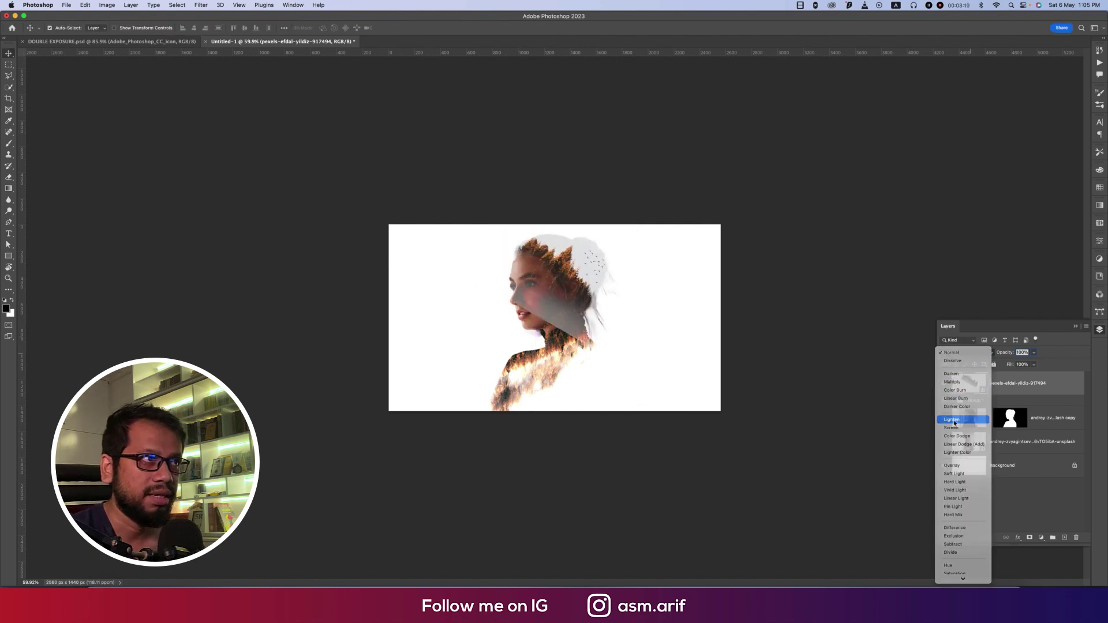
key("ctrl+t")
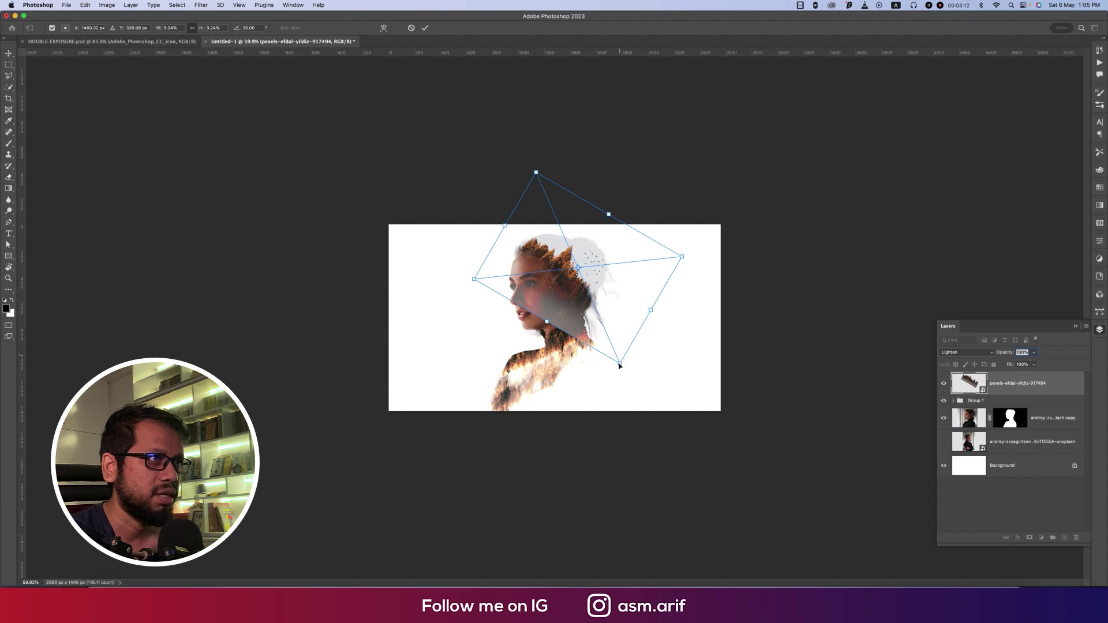
mouse_move(619, 365)
left_mouse_down()
mouse_move(603, 338)
mouse_move(606, 366)
mouse_move(621, 367)
left_mouse_up()
left_click_drag(539, 180, 534, 169)
left_click_drag(570, 273, 549, 274)
key("Return")
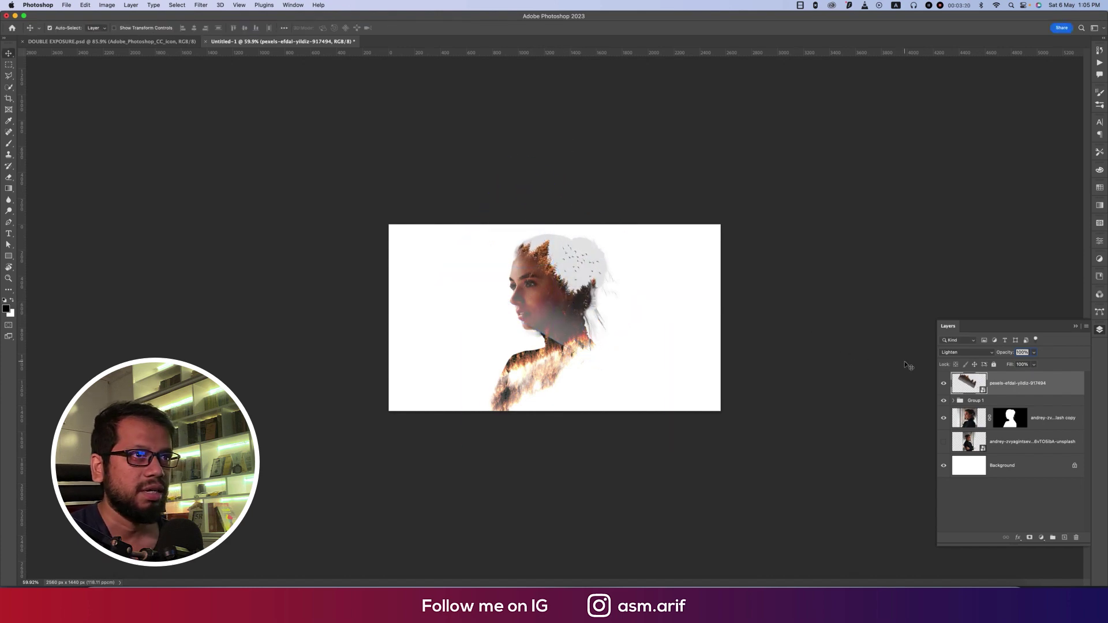
Add a second Levels adjustment with the white input near 223
left_click(1042, 538)
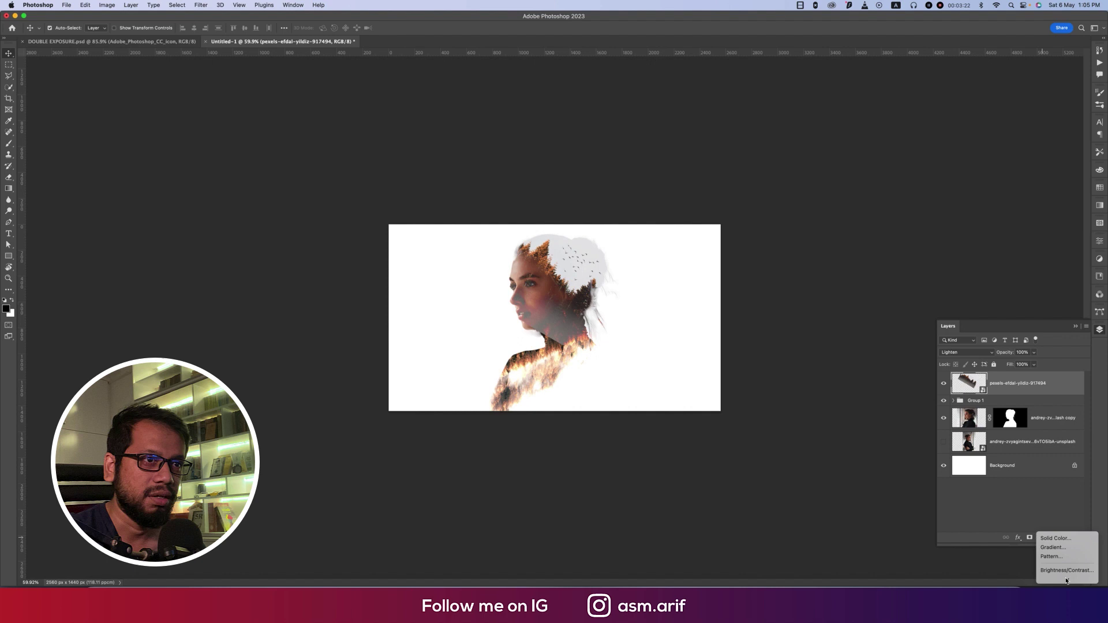
left_click(1050, 498)
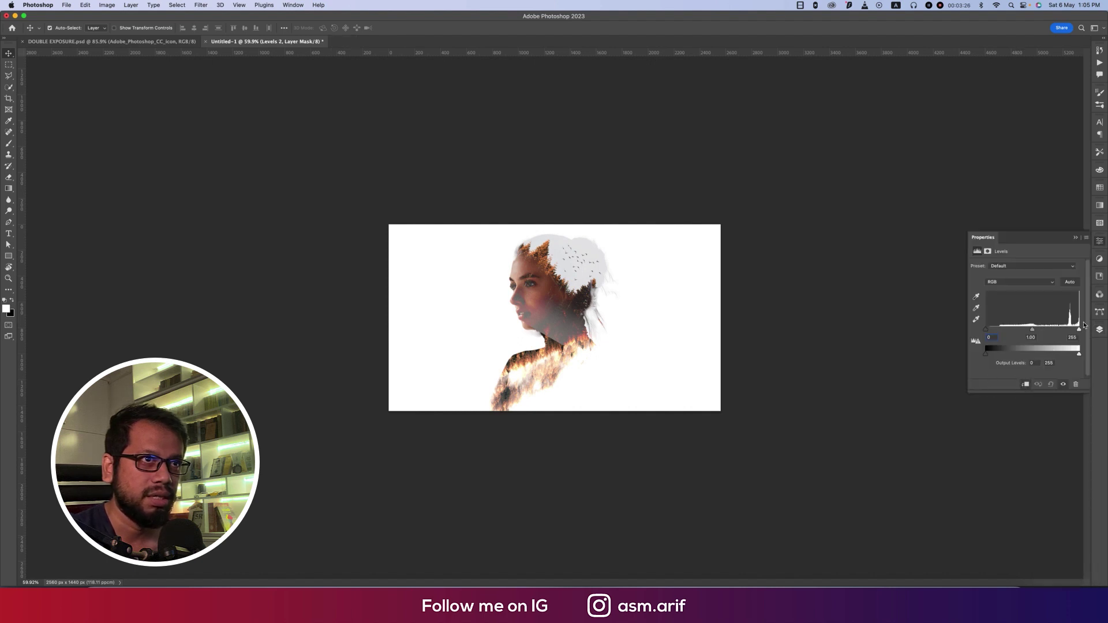
left_click_drag(1079, 330, 1068, 330)
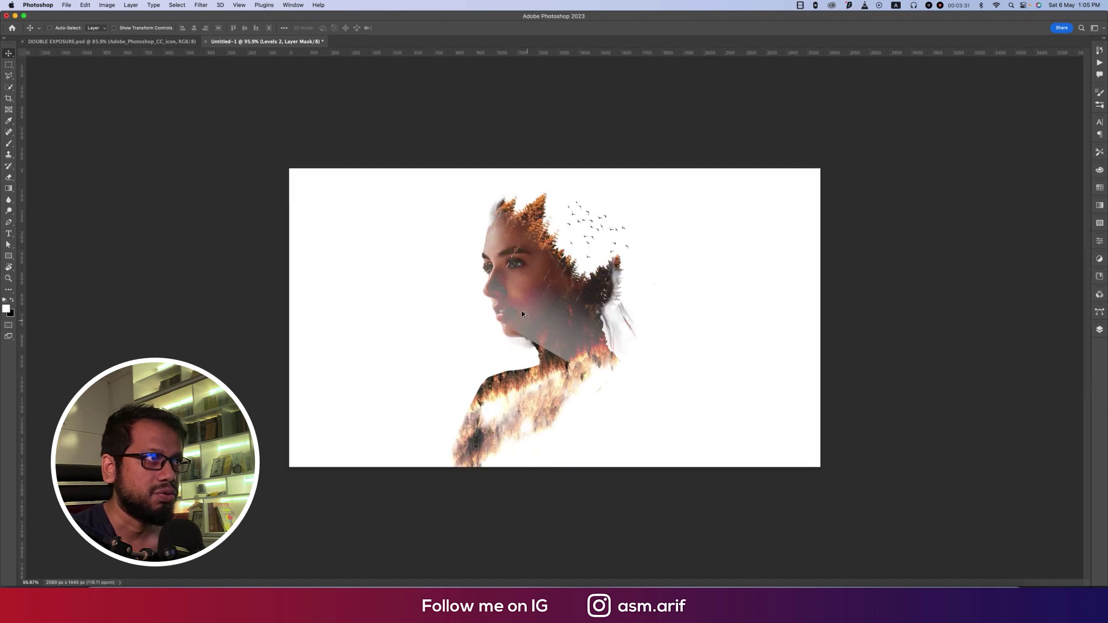
key("super")
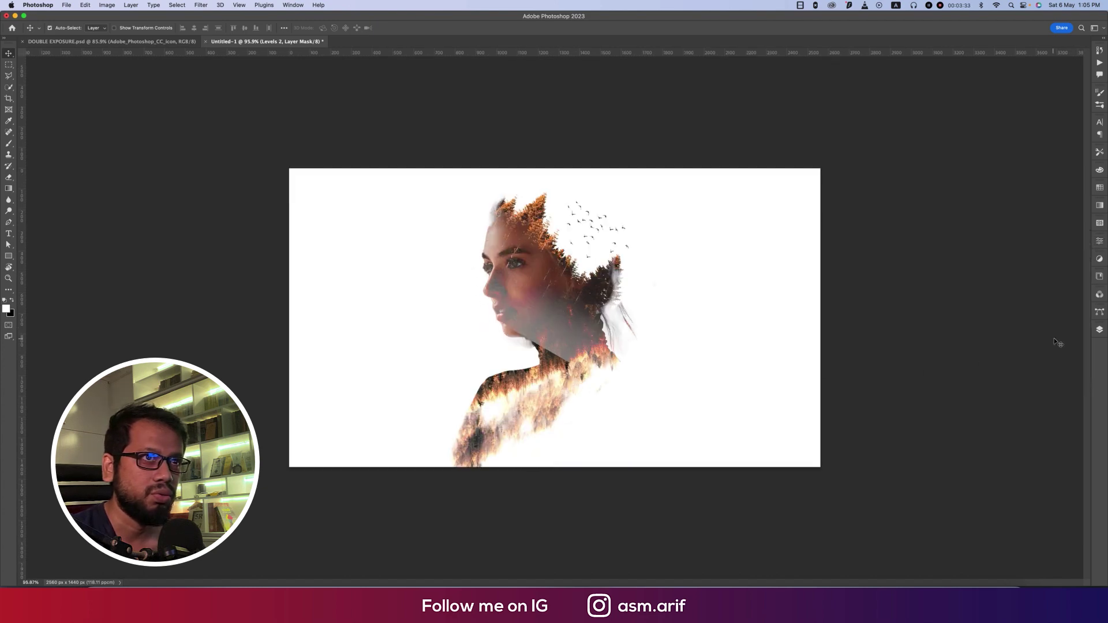
Add a layer mask to the pine forest layer and paint black over the woman's face
left_click(1100, 330)
left_click(1048, 416)
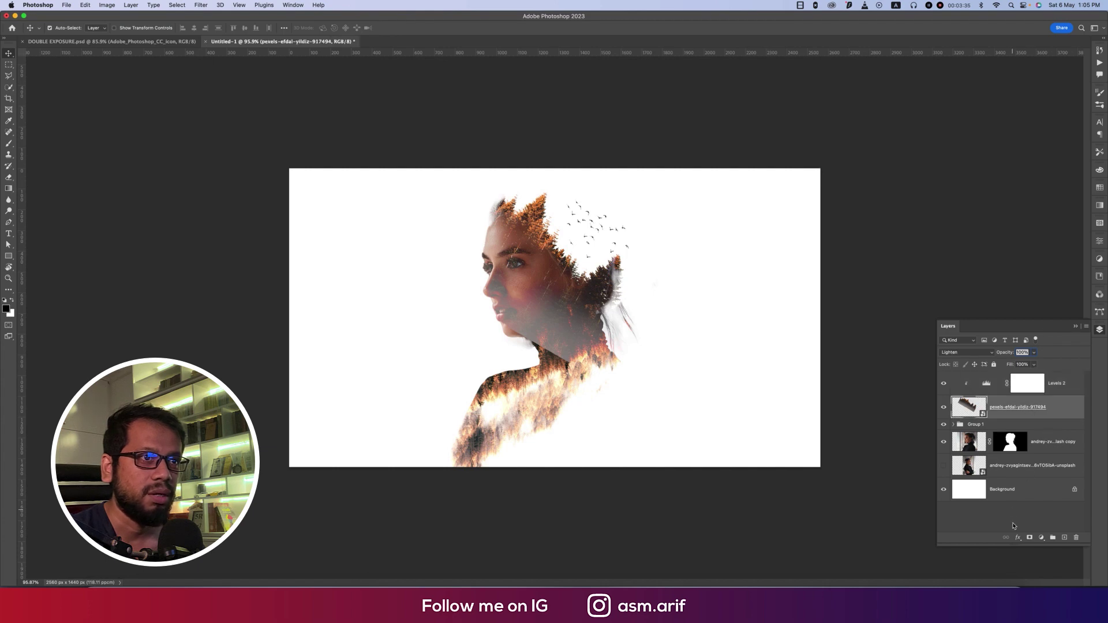
left_click(1030, 538)
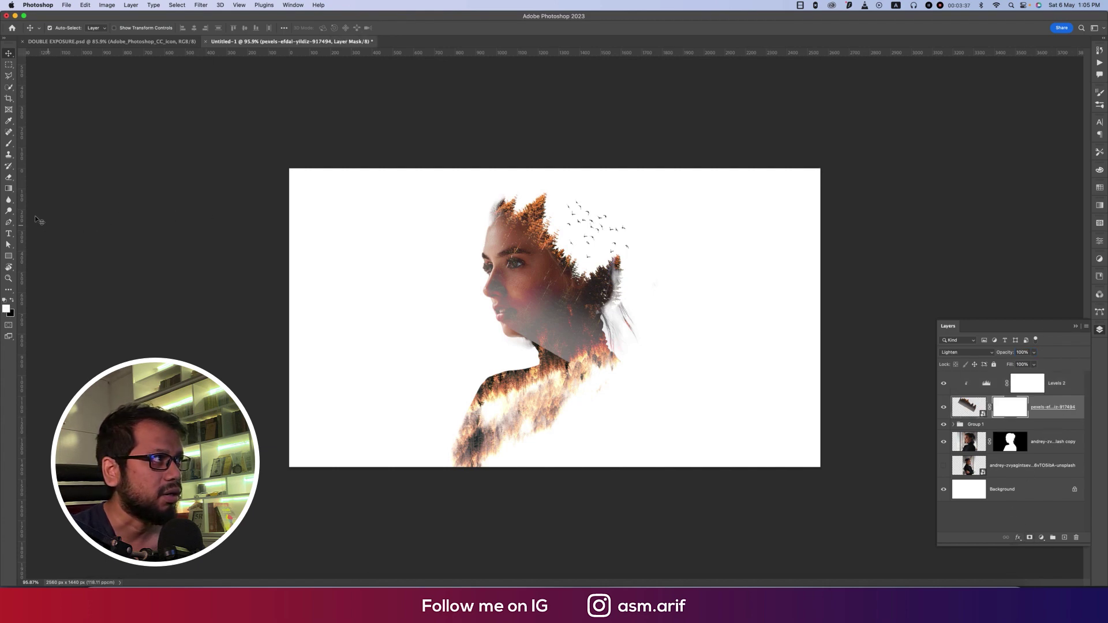
left_click(9, 143)
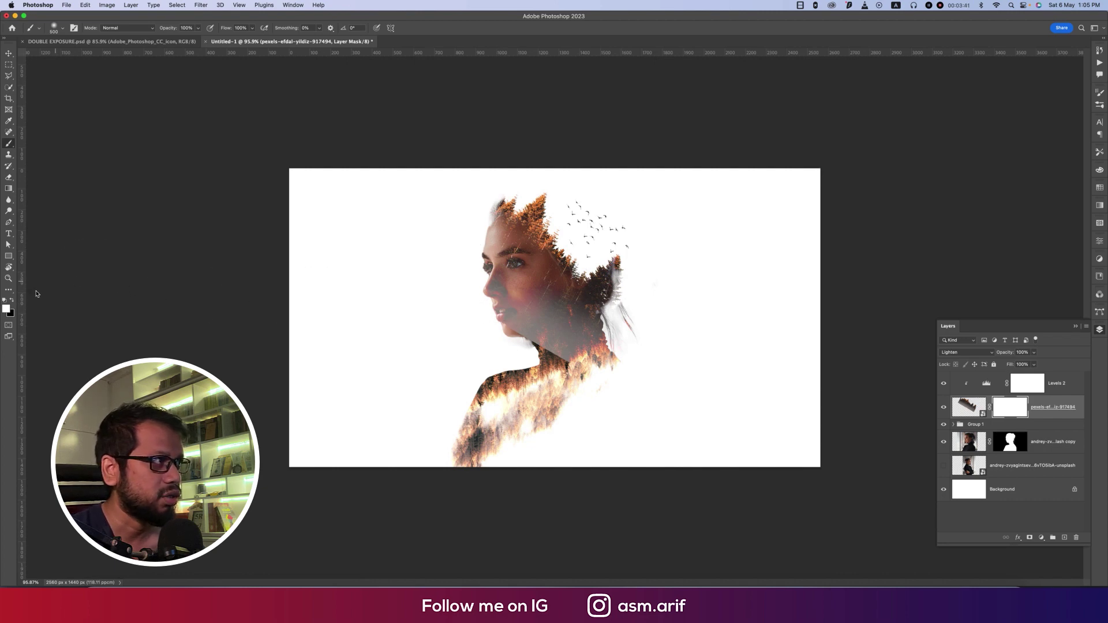
left_click(15, 301)
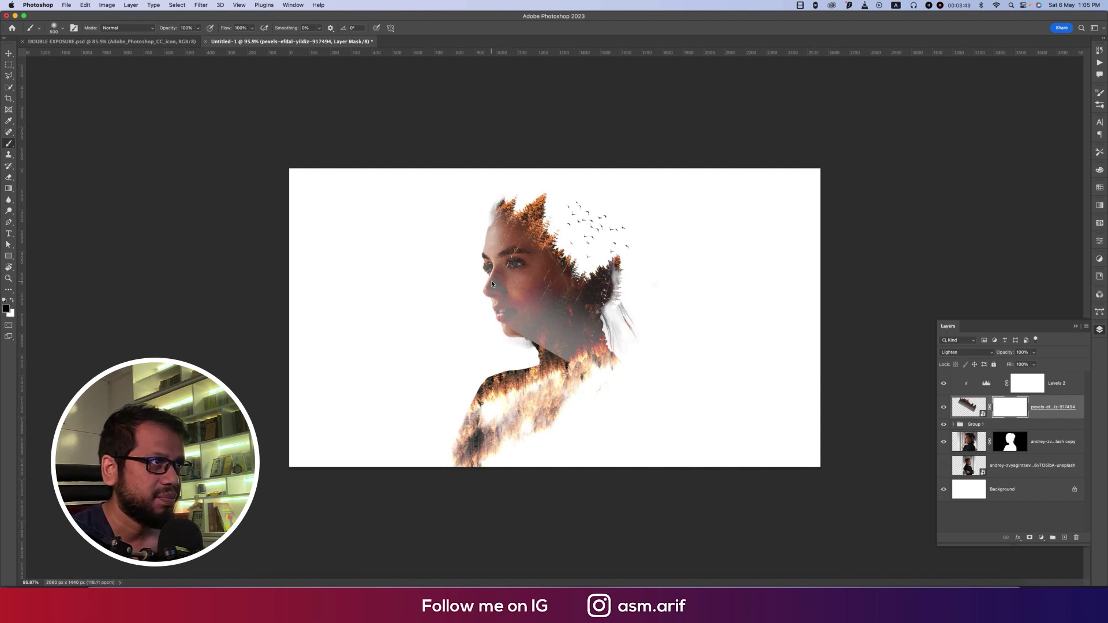
mouse_move(492, 284)
left_mouse_down()
mouse_move(514, 340)
mouse_move(578, 353)
mouse_move(594, 289)
mouse_move(612, 323)
left_mouse_up()
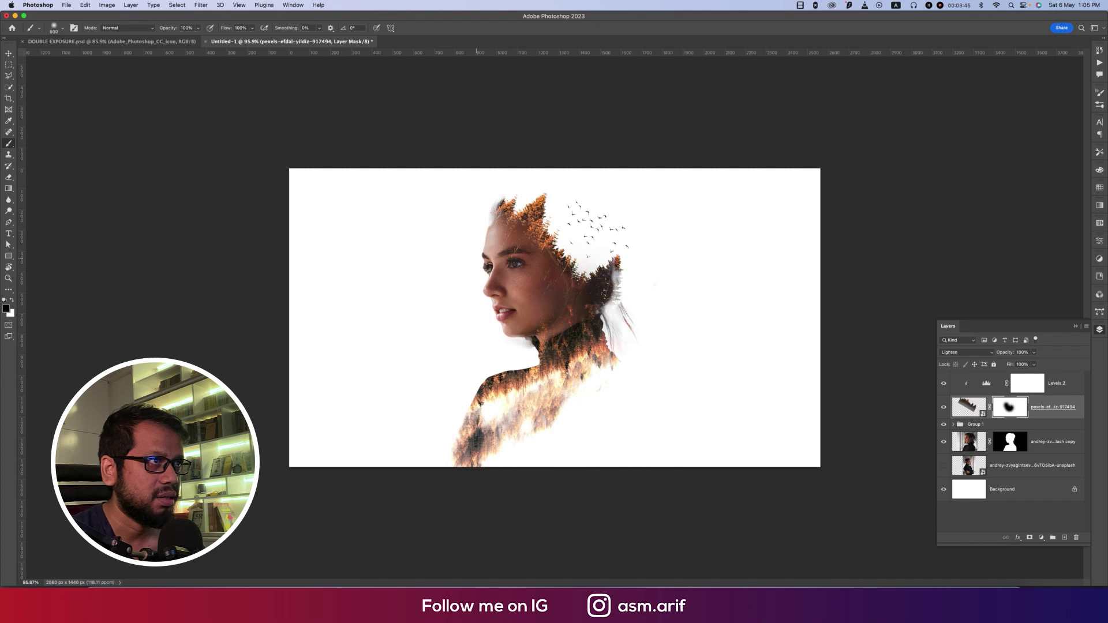
left_click_drag(514, 206, 458, 260)
Add a Black & White adjustment layer to the woman's portrait, then pick the Type tool
left_click(1027, 451)
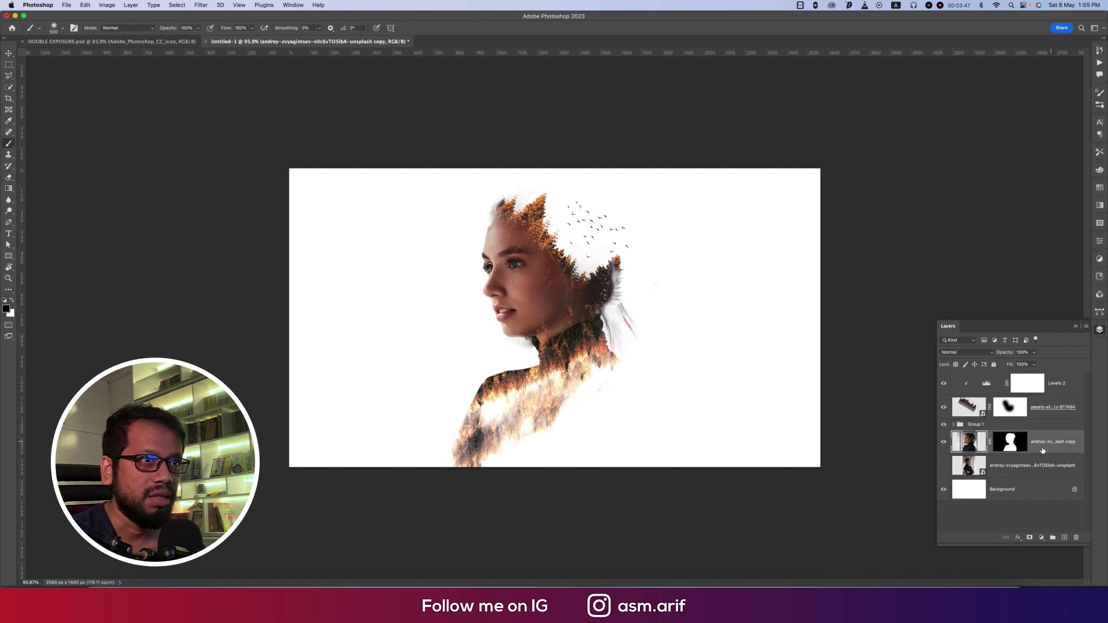
left_click(1041, 538)
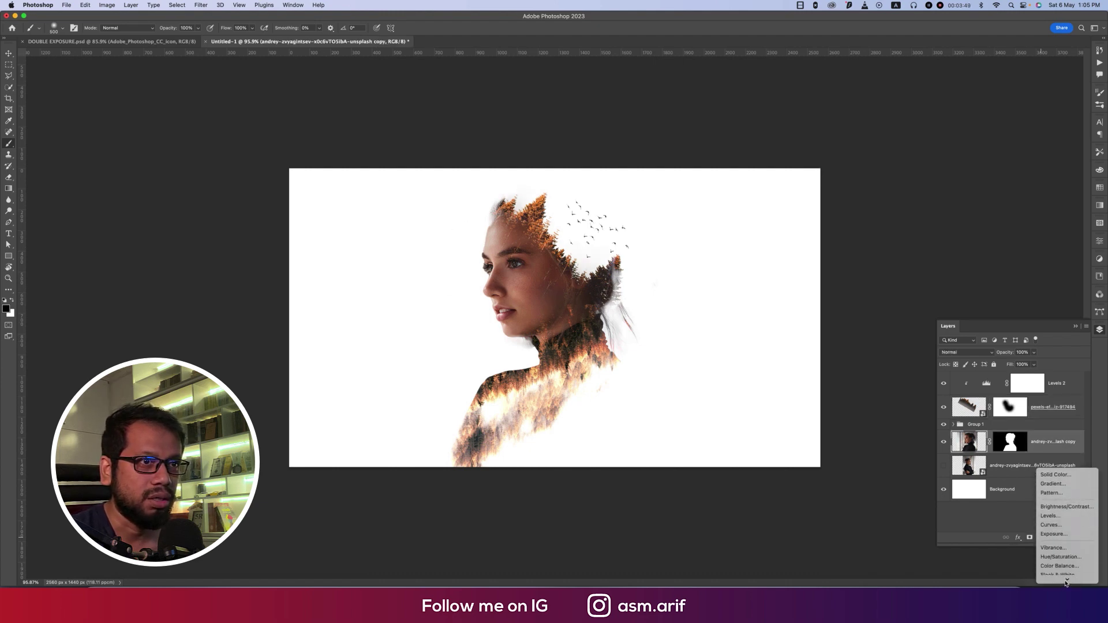
left_click(689, 341)
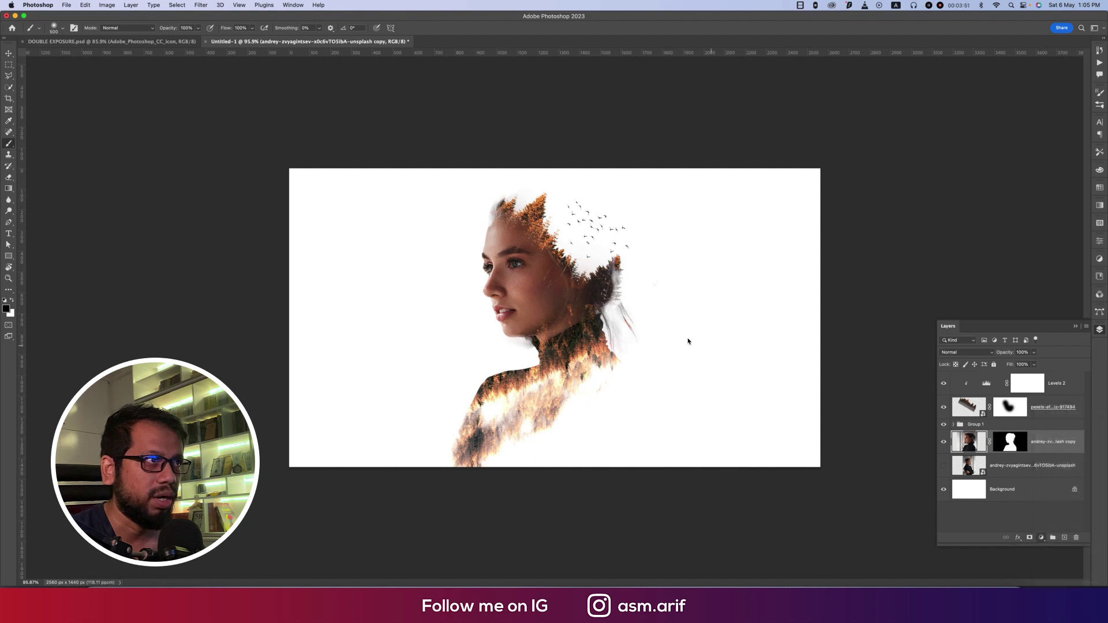
left_click(9, 53)
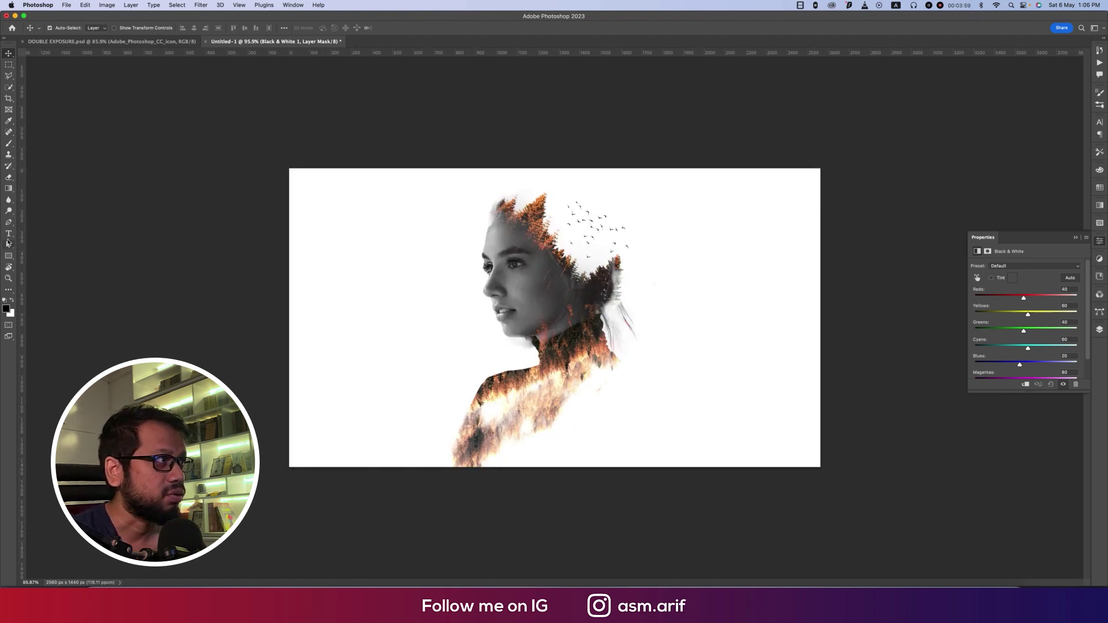
left_click(8, 233)
Place a text line and replace the placeholder with the pasted title 'DOUBLE EXPOSURE'
left_click(336, 277)
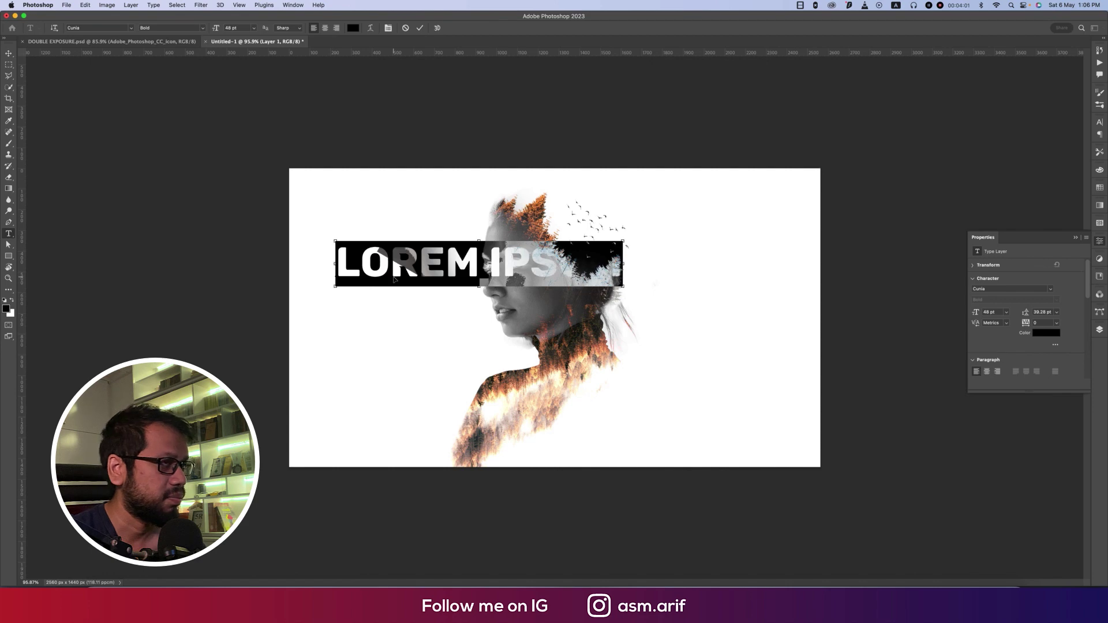
type("DOUBLE EXPOSURE")
key("super+Return")
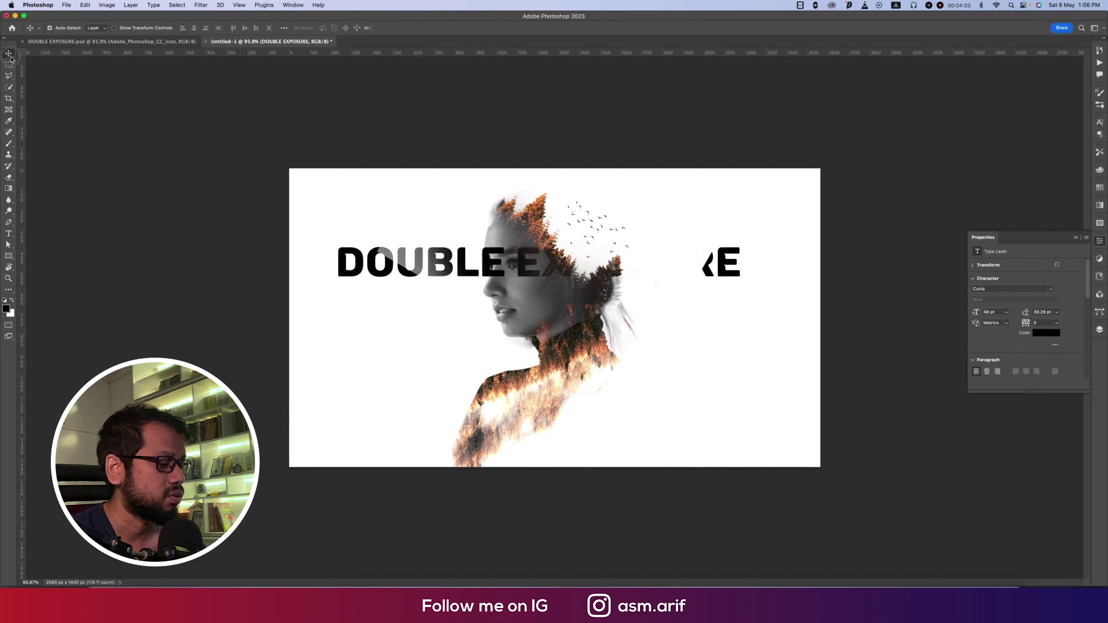
Shrink and rotate the title vertical beside the face, then move its layer below the portrait
key("super+t")
left_click_drag(741, 263, 426, 190)
left_click_drag(429, 230, 505, 292)
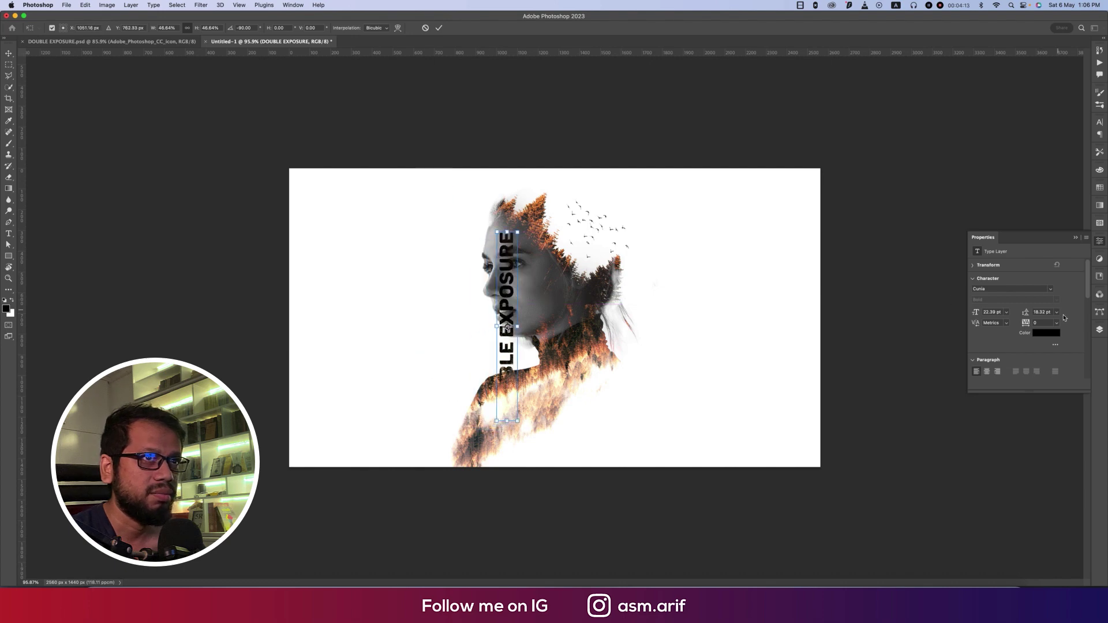
left_click(1100, 330)
left_click_drag(1044, 442, 1041, 498)
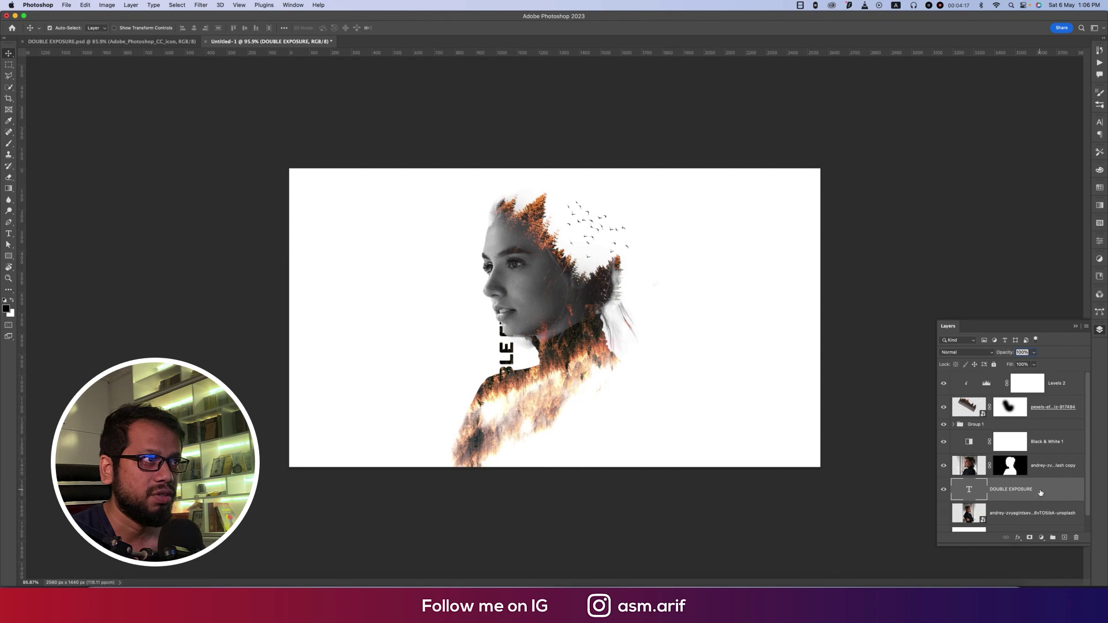
Give the DOUBLE EXPOSURE title layer a tight Multiply drop shadow at a 180° angle
right_click(1026, 496)
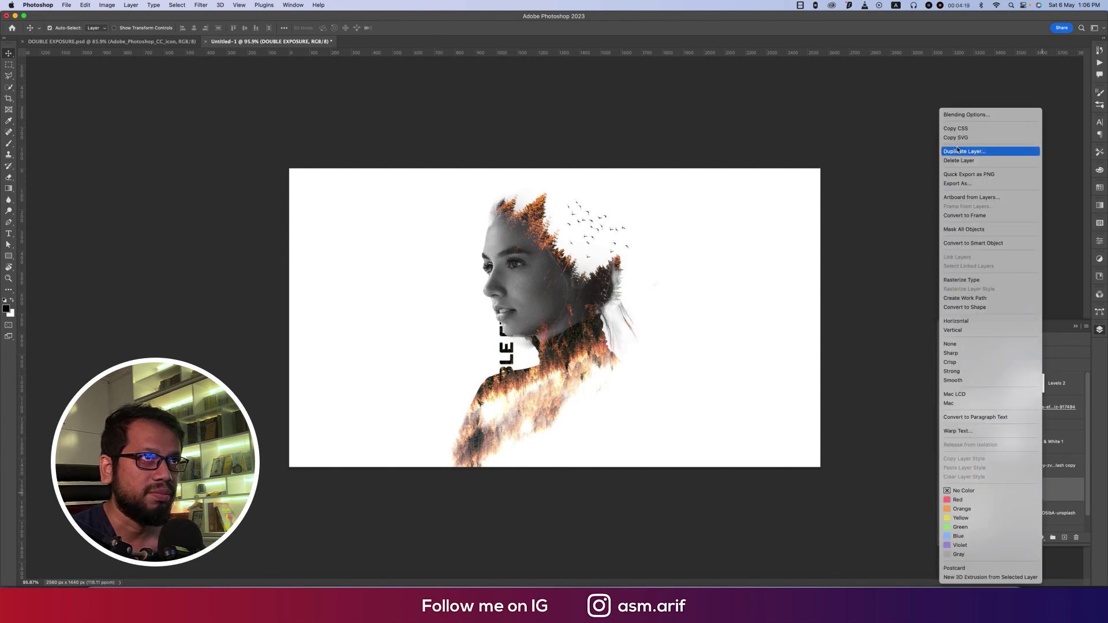
left_click(715, 288)
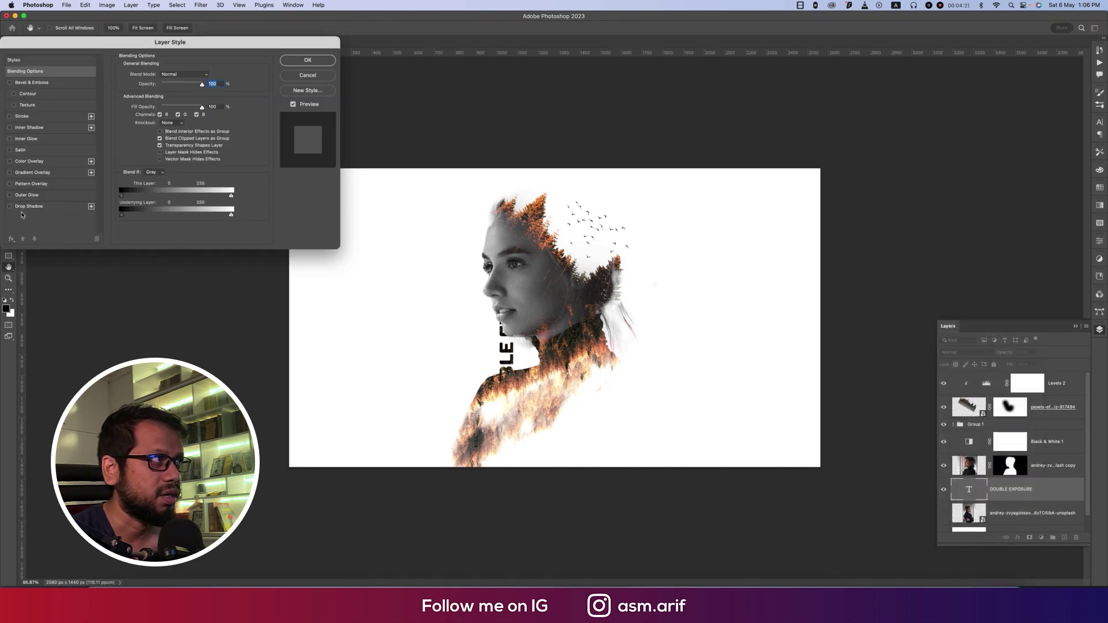
left_click(9, 207)
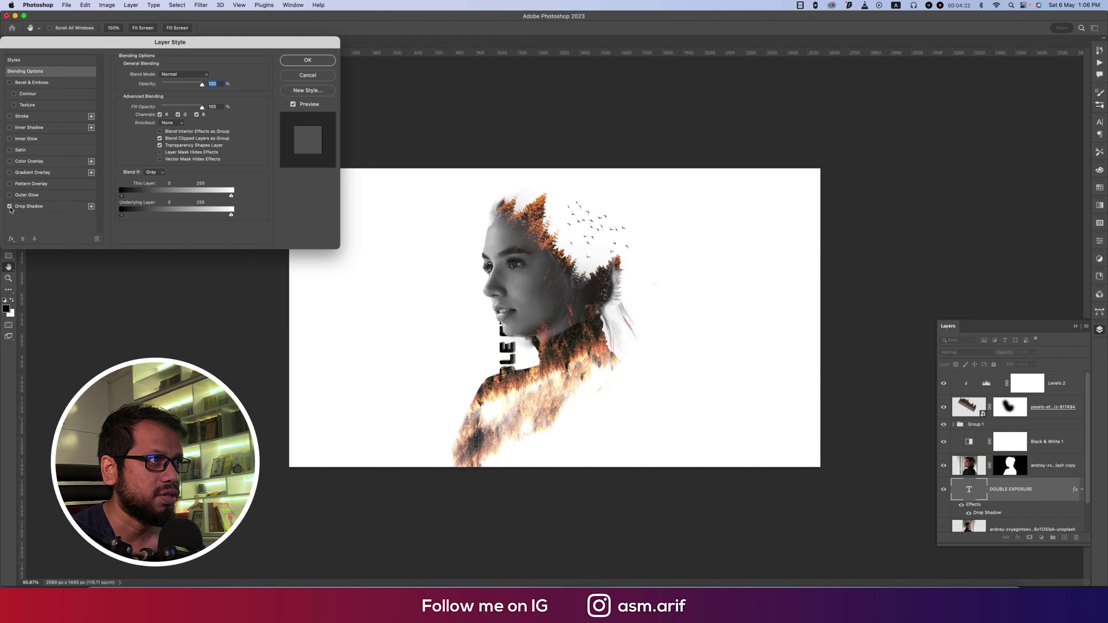
left_click(41, 209)
left_click(511, 358)
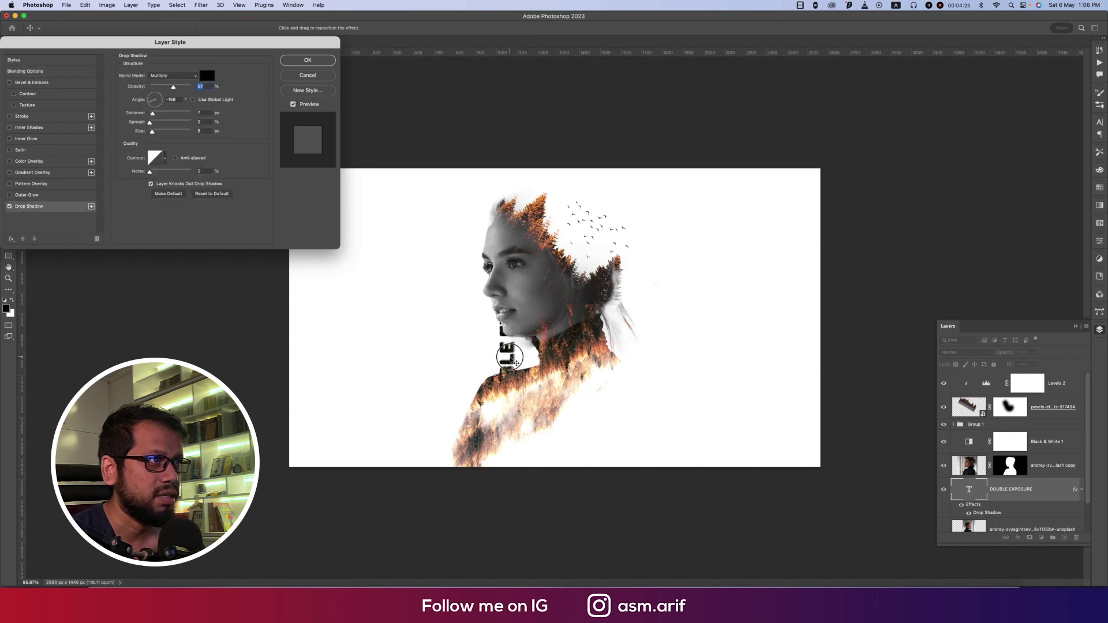
left_click_drag(510, 358, 509, 358)
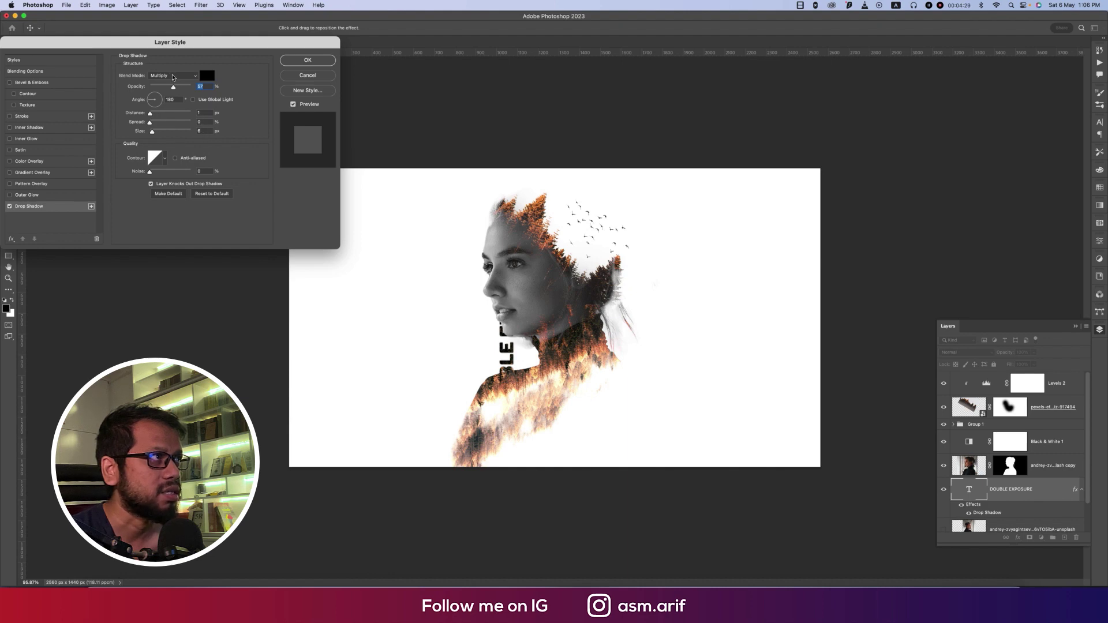
left_click(292, 61)
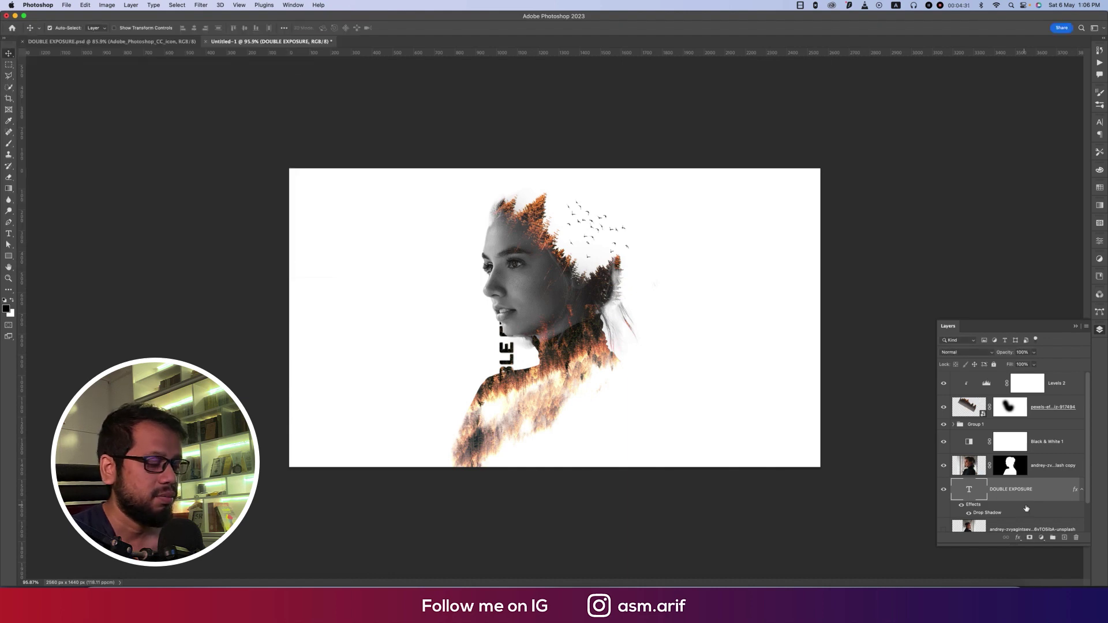
Duplicate the title layer, move the copy to the top, and set its fill to 0%
key("super+j")
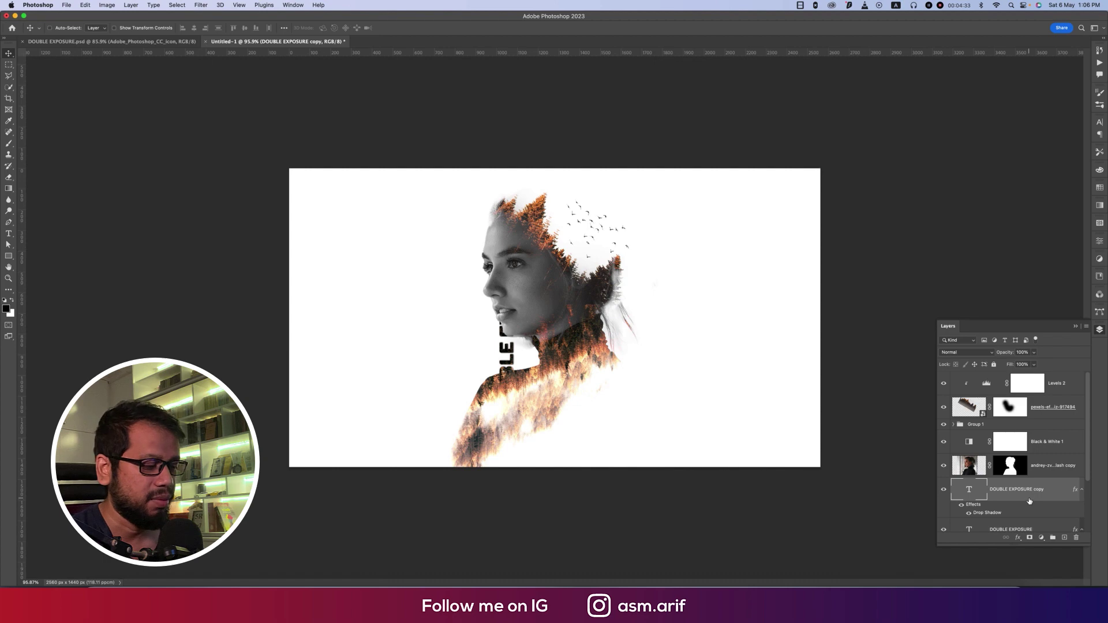
left_click_drag(1029, 501, 1024, 381)
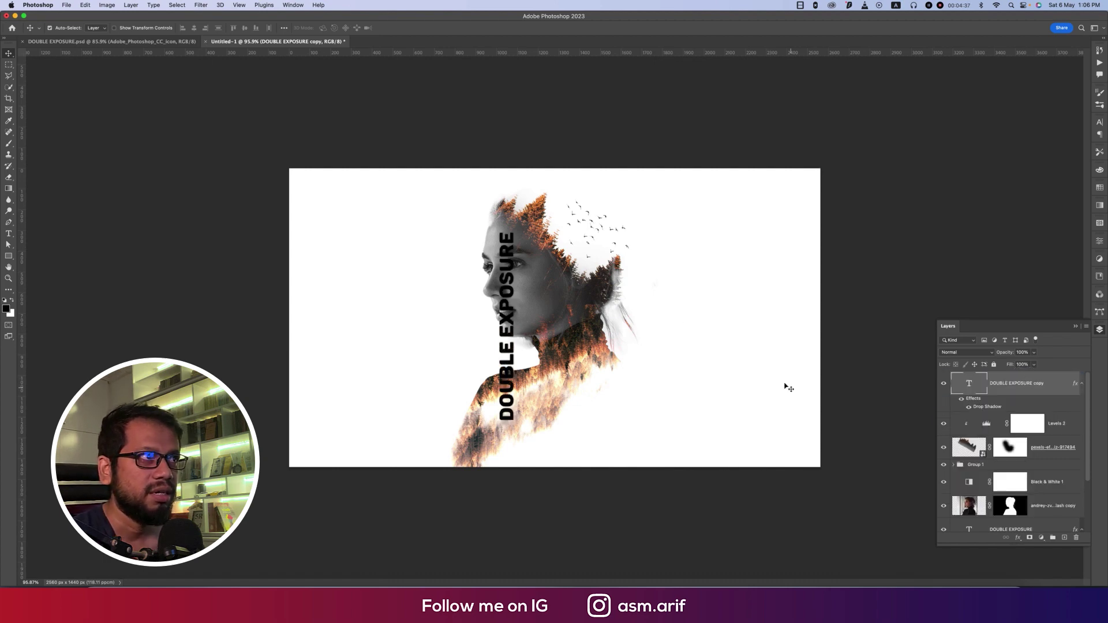
left_click(1035, 365)
left_click_drag(1037, 376, 955, 372)
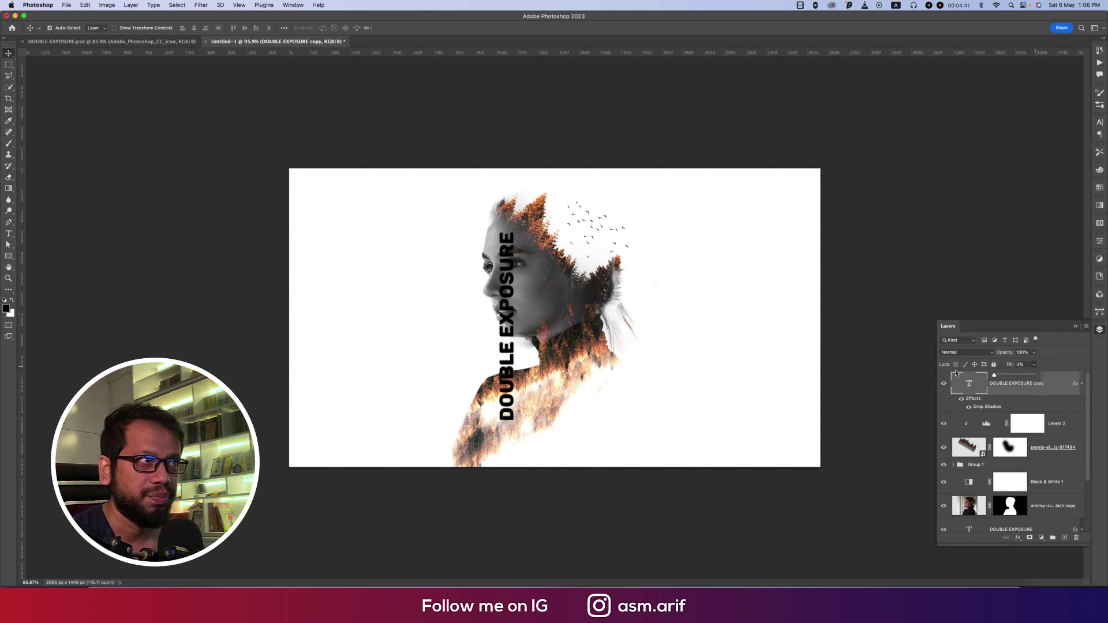
Give the title copy a 2 px white Stroke outline
right_click(1044, 385)
left_click(683, 177)
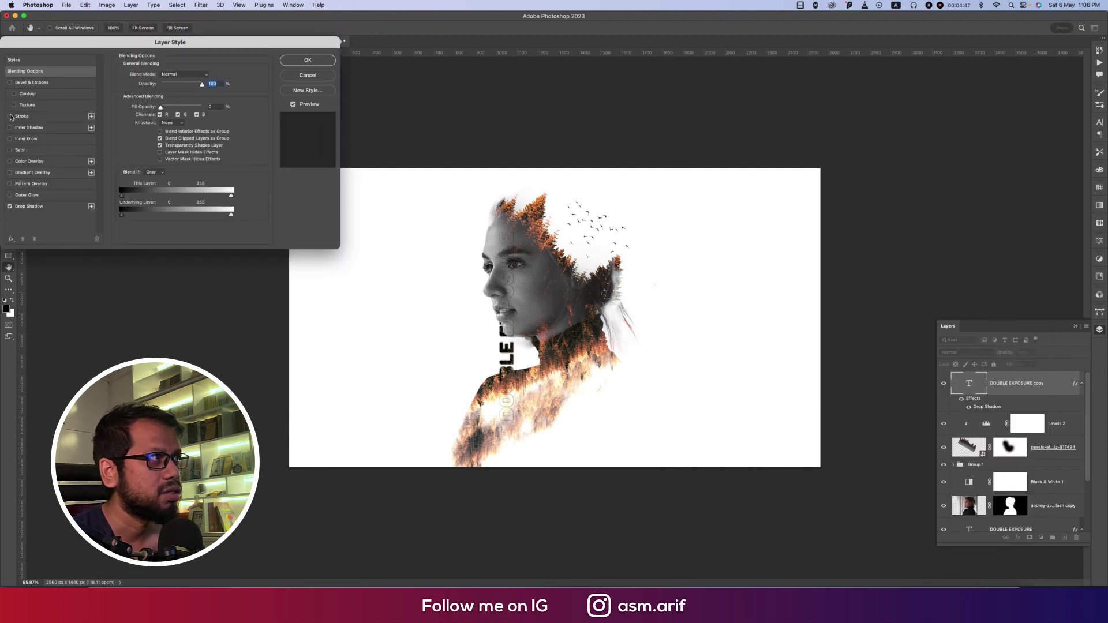
left_click(10, 116)
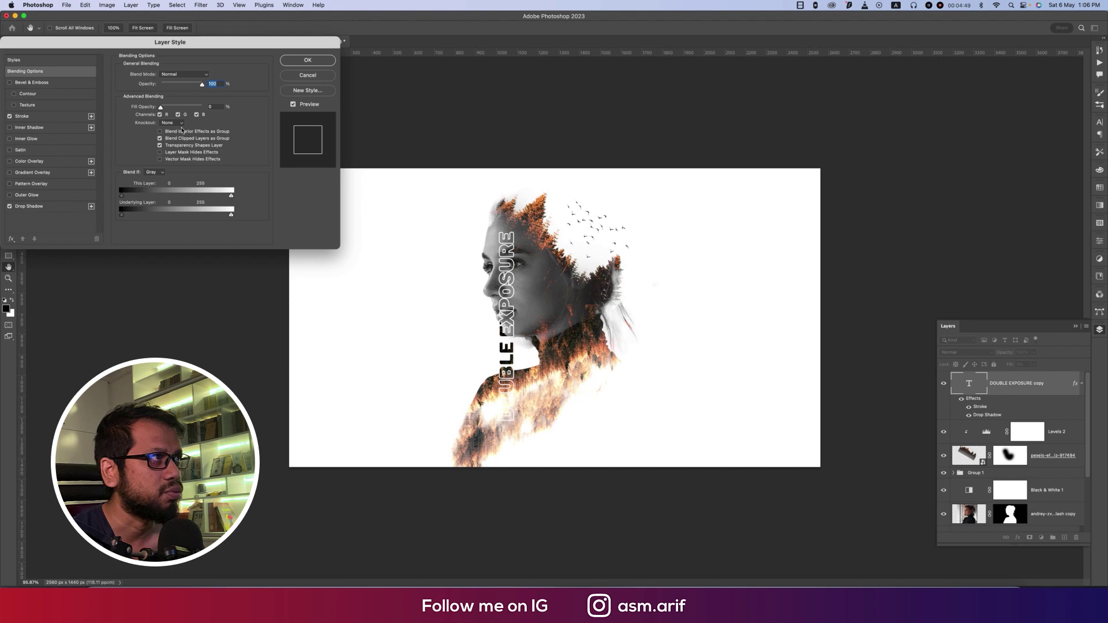
left_click(40, 119)
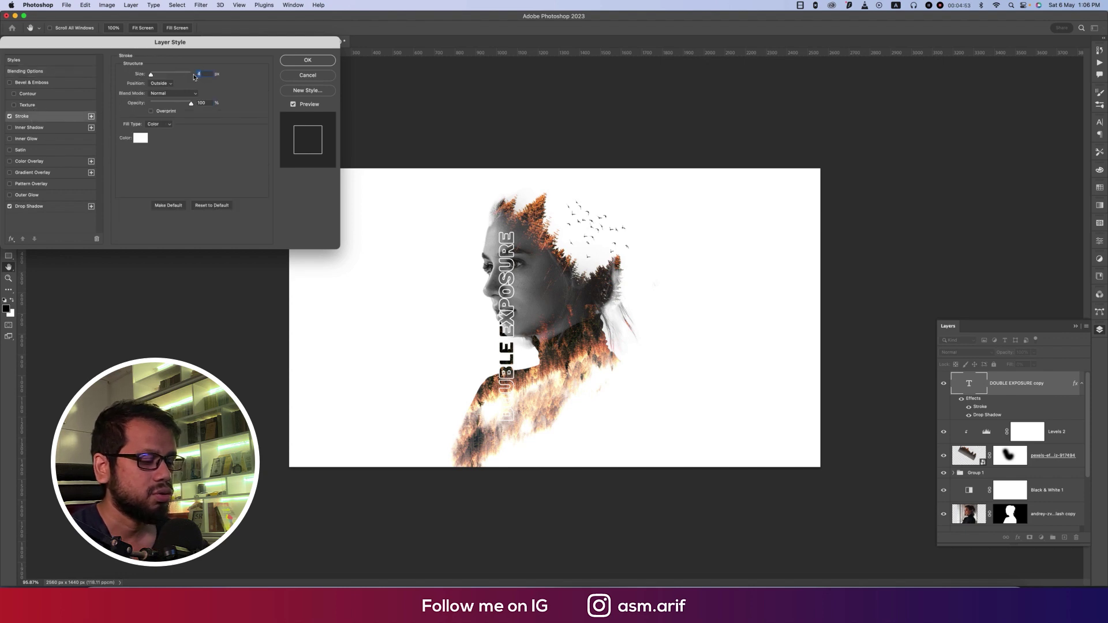
left_click(302, 62)
scroll(1020, 432, "down", 3)
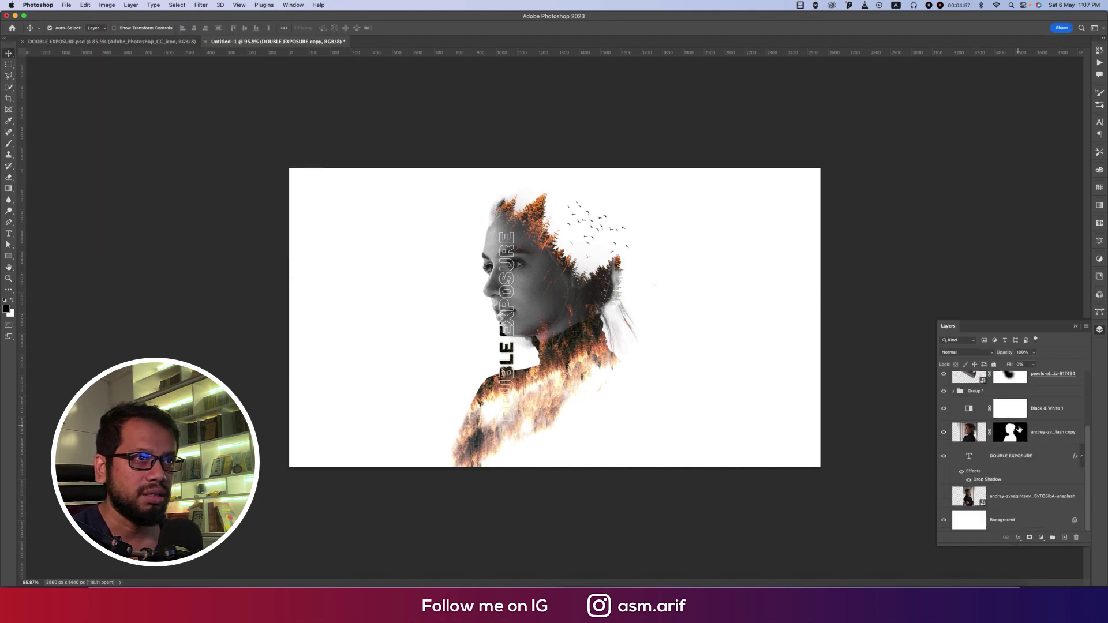
Narrow the original vertical title with Free Transform and shift it right and down
left_click(1026, 462)
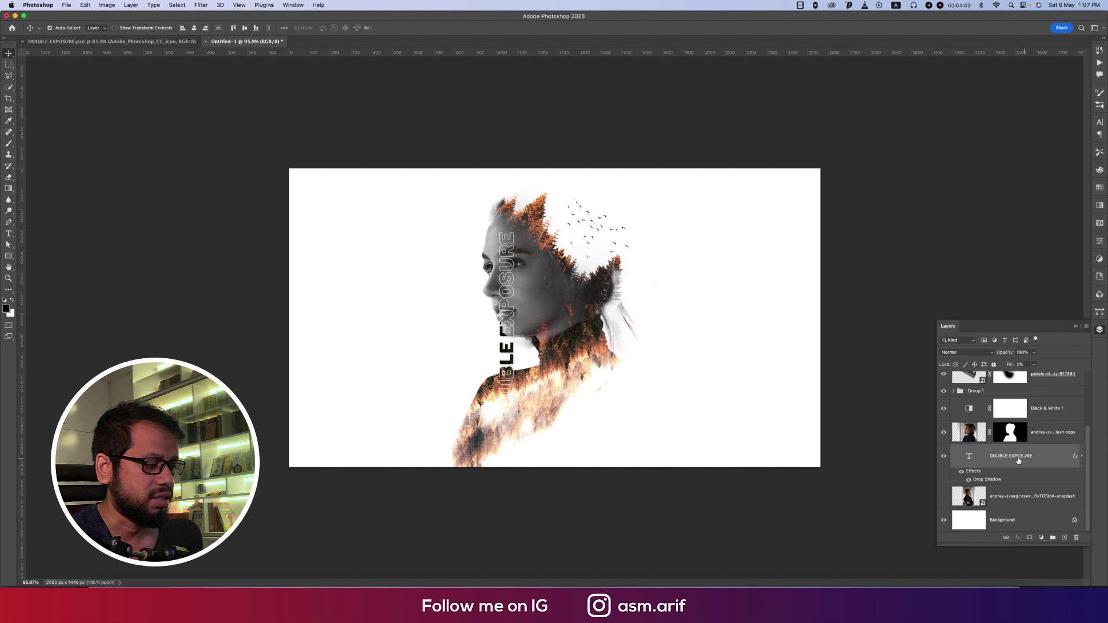
key("ctrl+t")
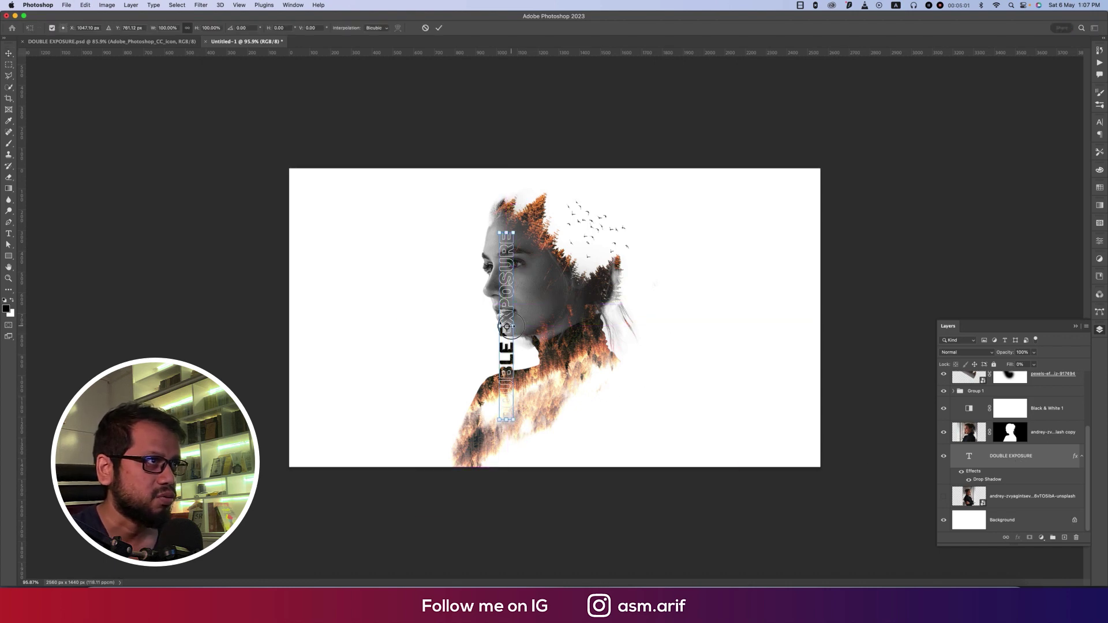
mouse_move(513, 327)
left_mouse_down()
mouse_move(538, 327)
mouse_move(522, 329)
left_mouse_up()
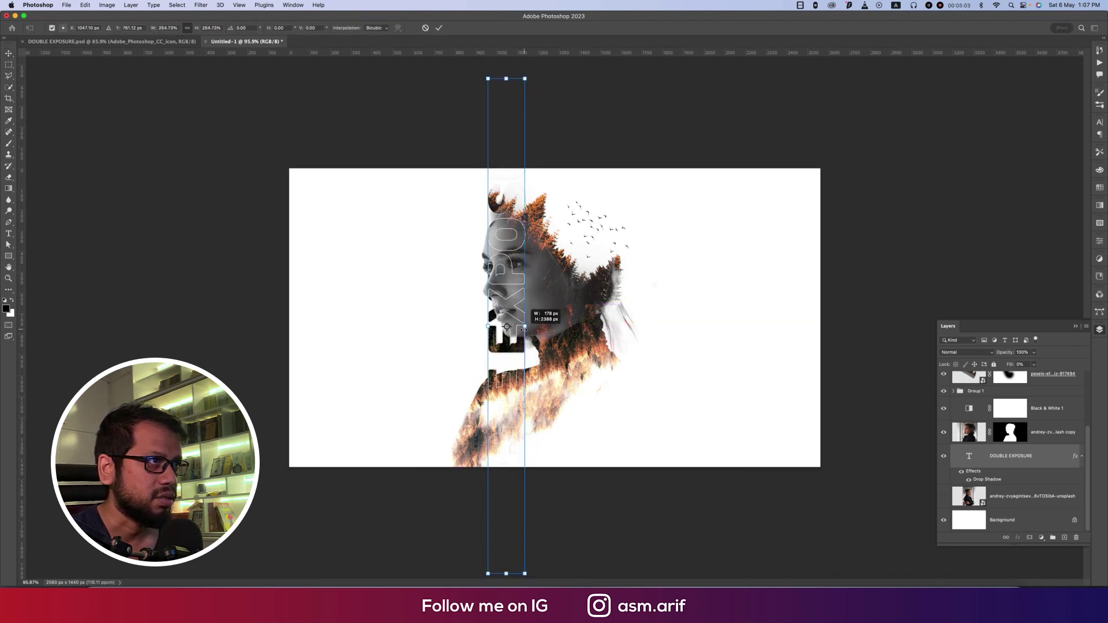
left_click_drag(514, 279, 524, 308)
key("Return")
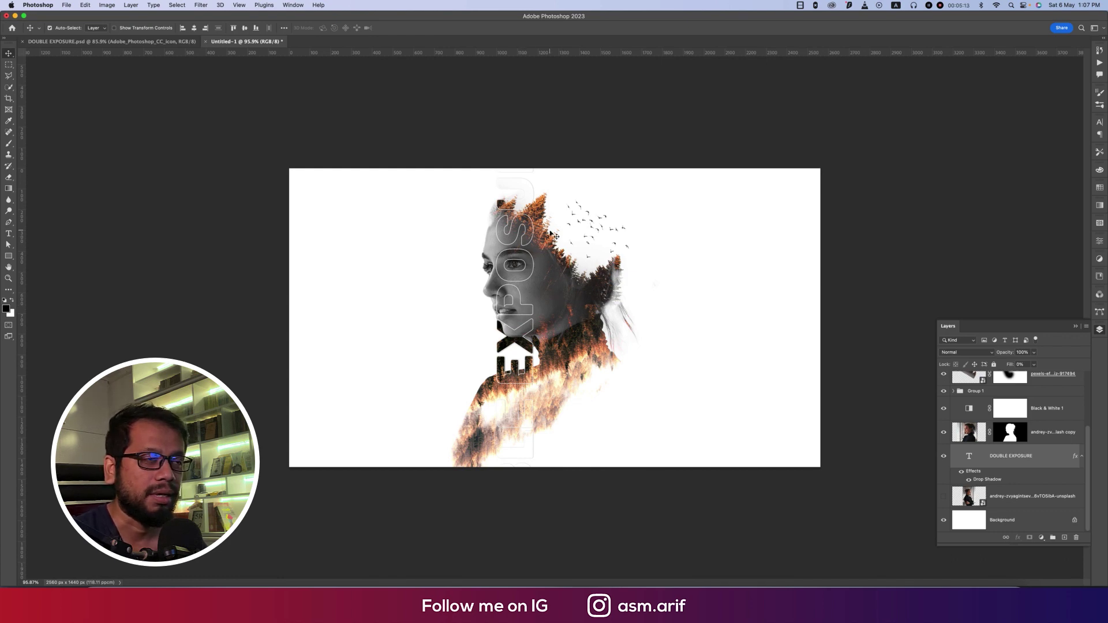
Select the DOUBLE EXPOSURE copy layer
left_click(1021, 464)
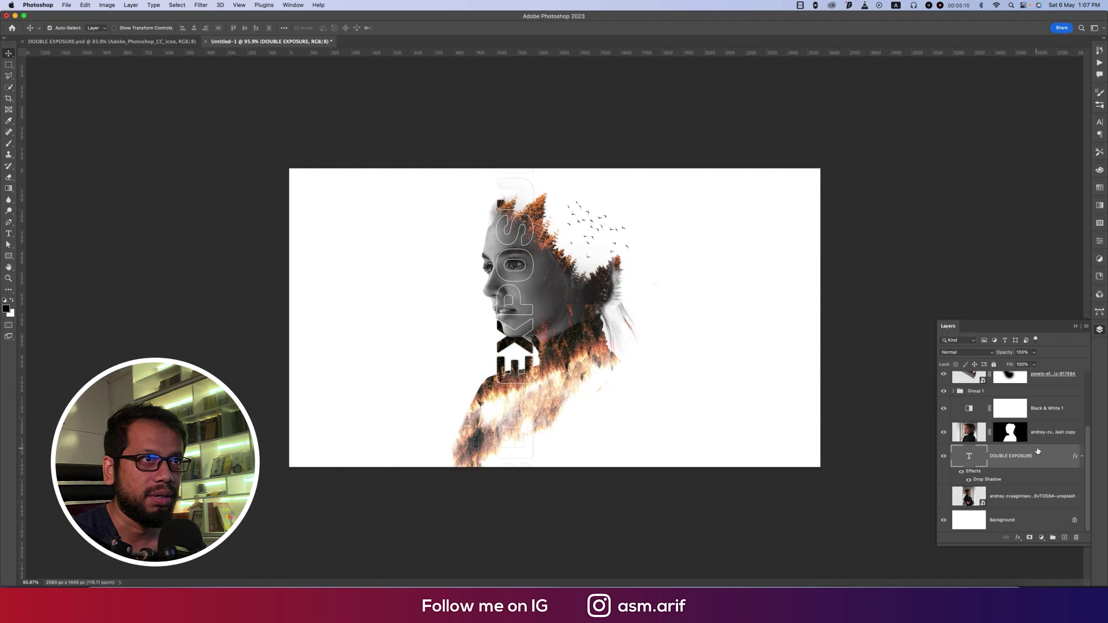
scroll(1034, 450, "up", 3)
left_click(1044, 393)
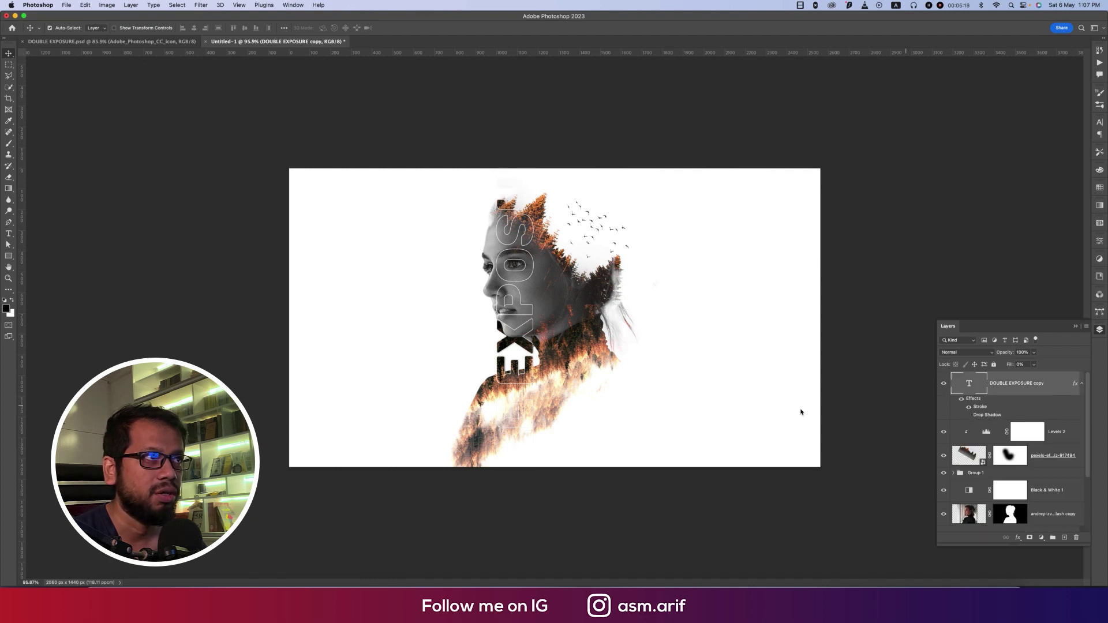
Crop the canvas to a 1:1 square with the image shifted slightly left
key("super+equal")
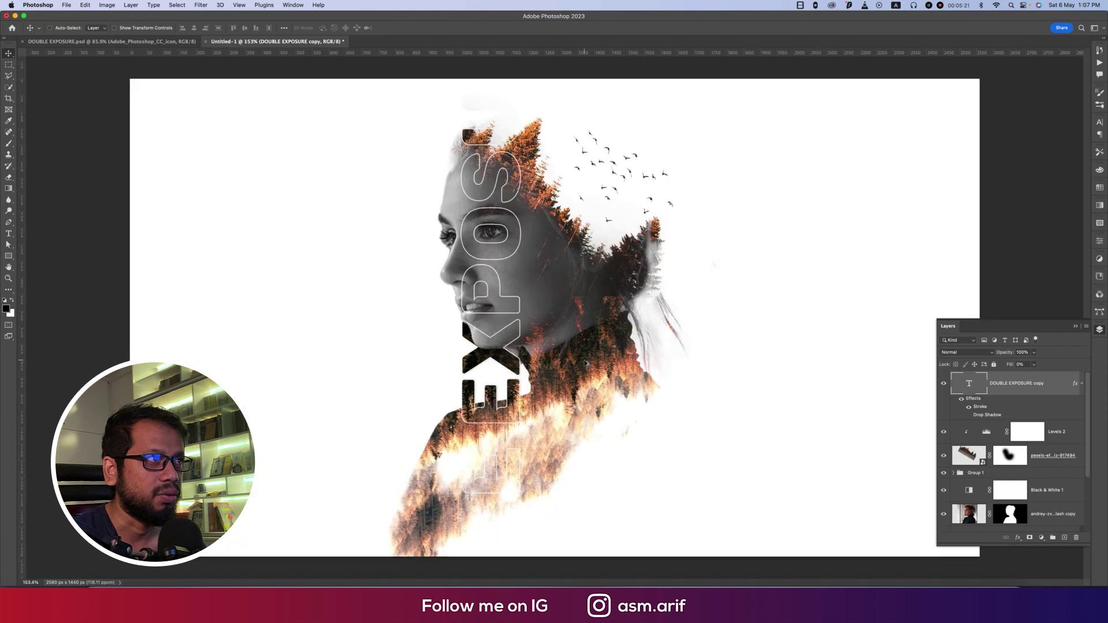
left_click(1076, 327)
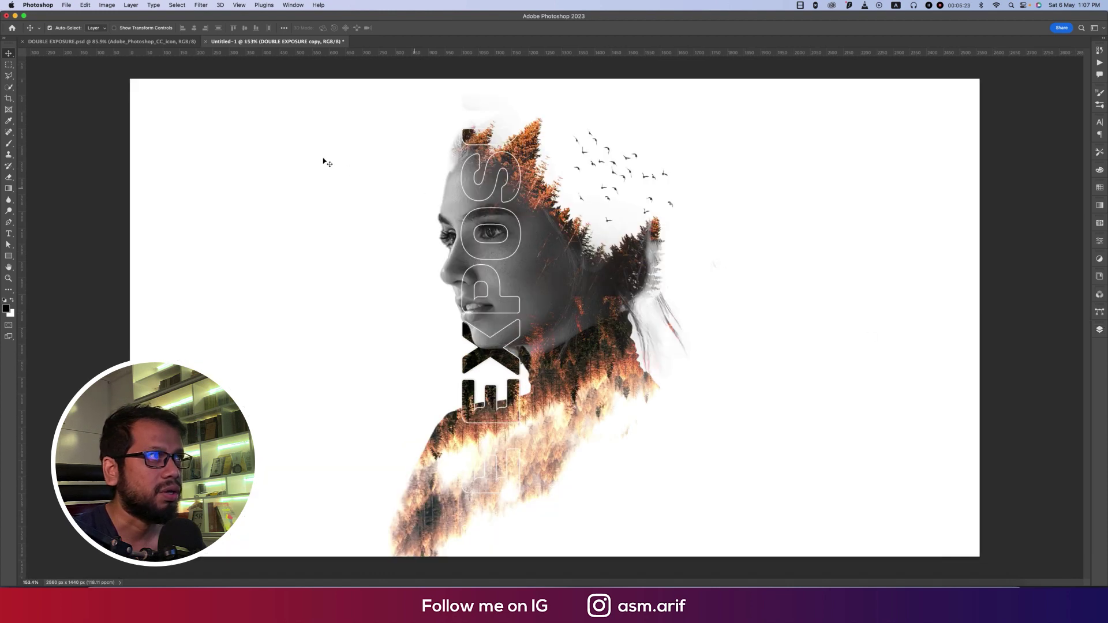
left_click(9, 99)
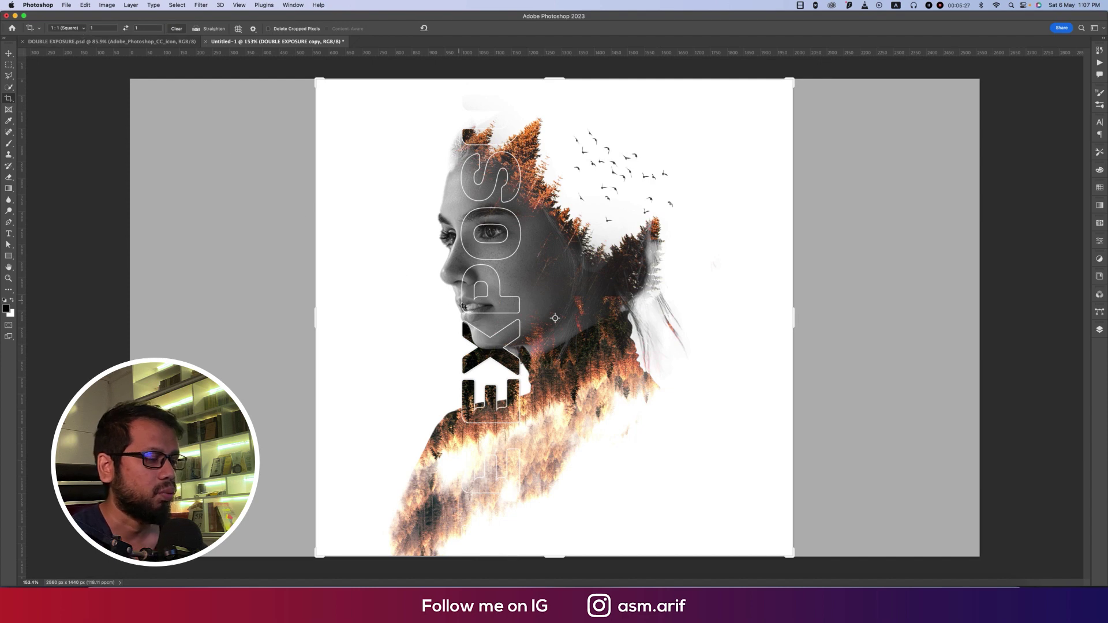
left_click_drag(586, 346, 568, 345)
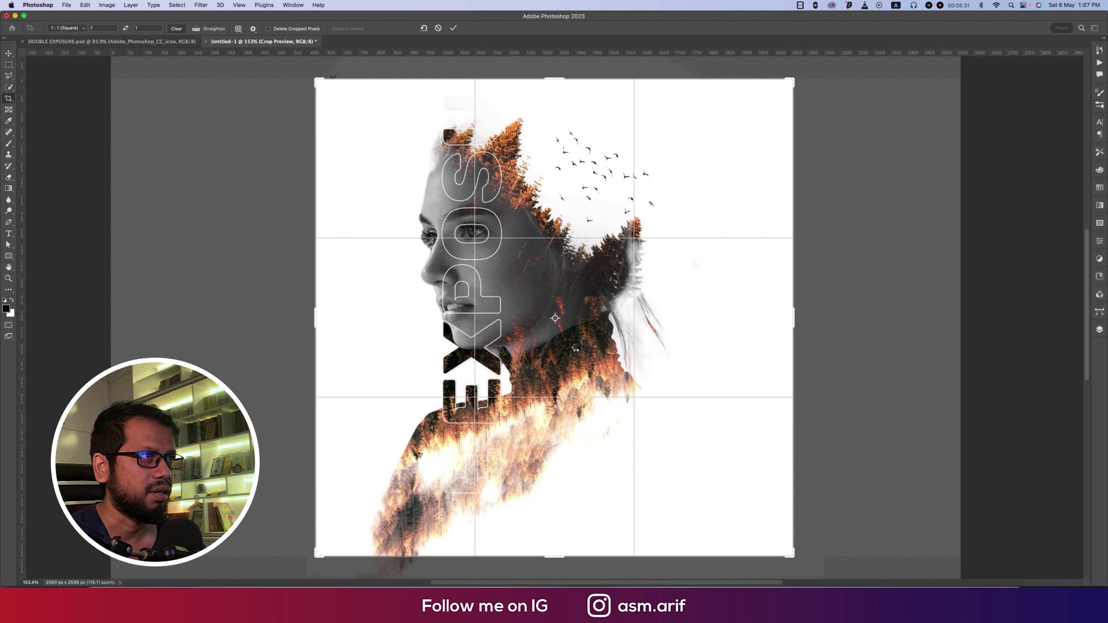
key("Return")
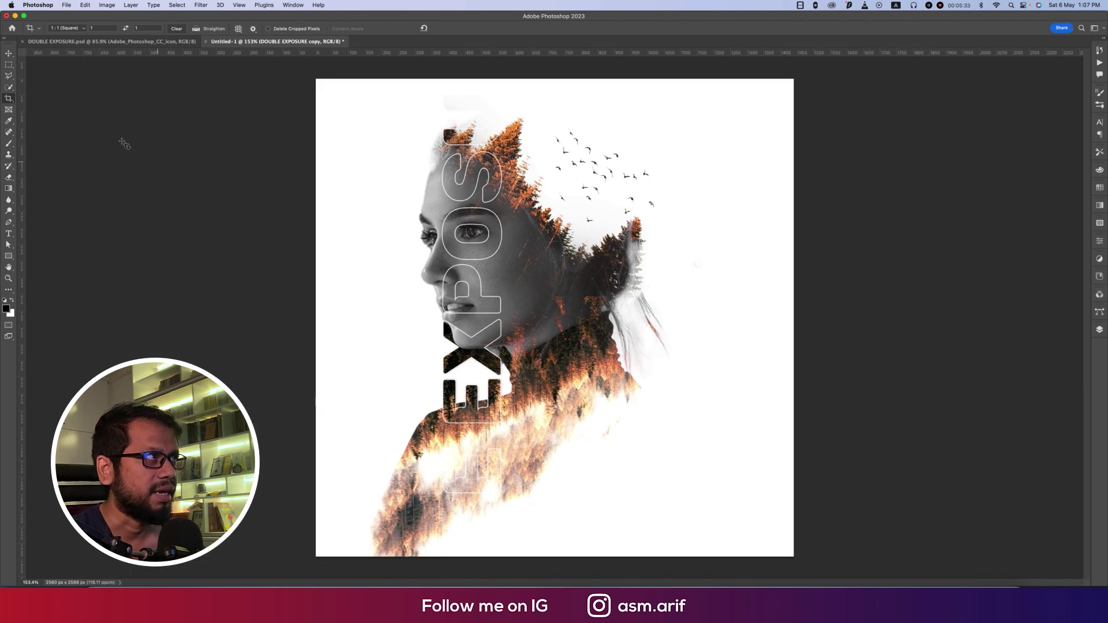
left_click(9, 53)
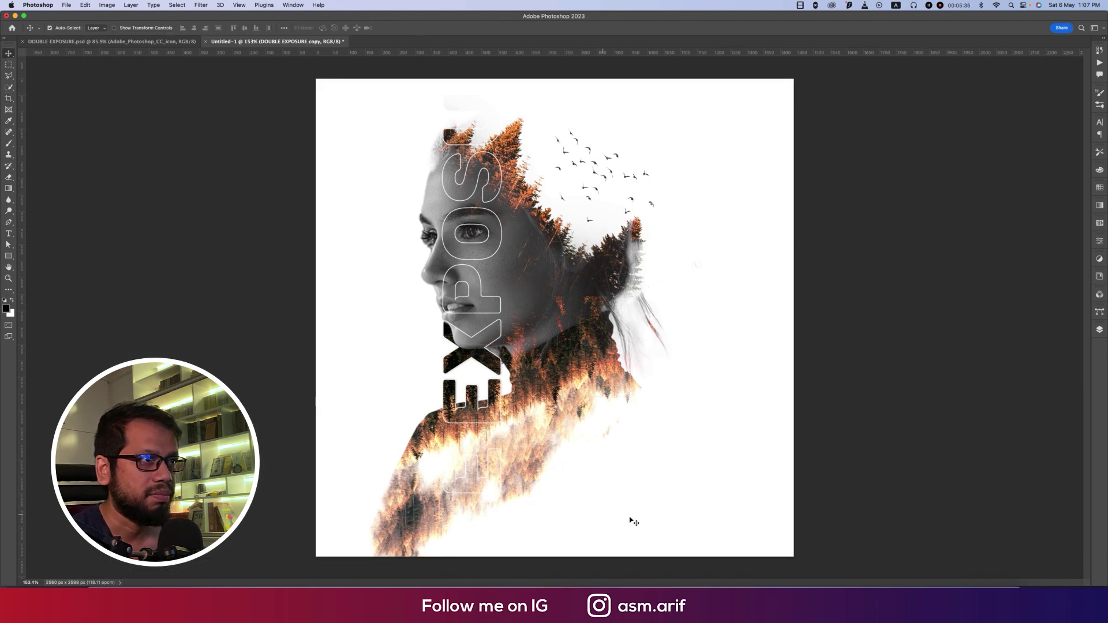
Paste a new DOUBLE EXPOSURE text block in the lower right and size it to 24 pt
key("t")
left_click(613, 501)
key("ctrl+v")
key("ctrl")
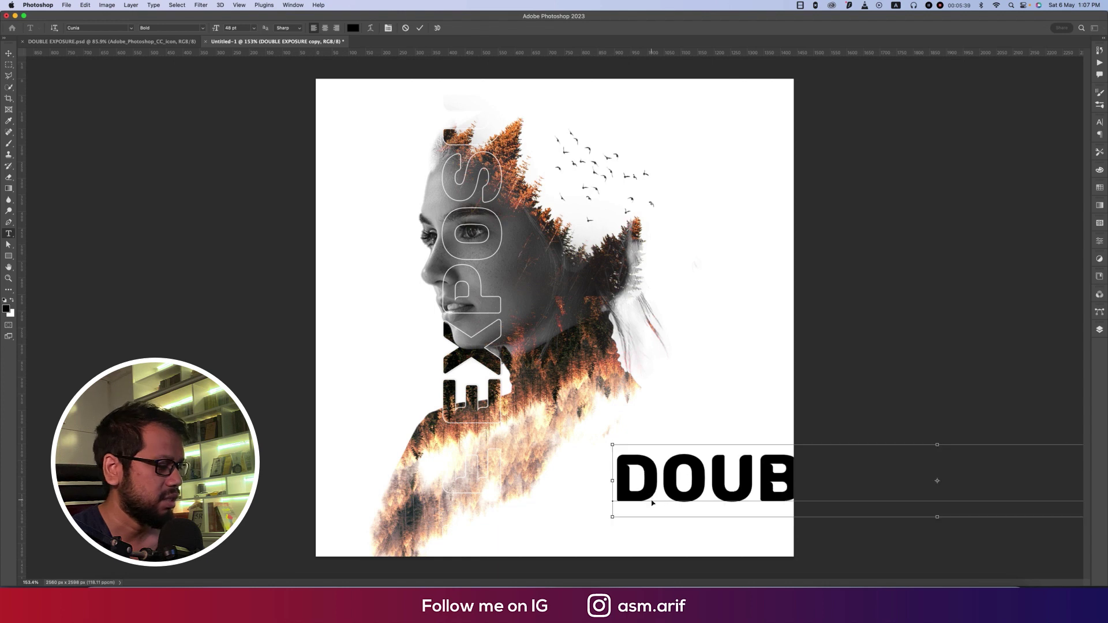
key("ctrl+t")
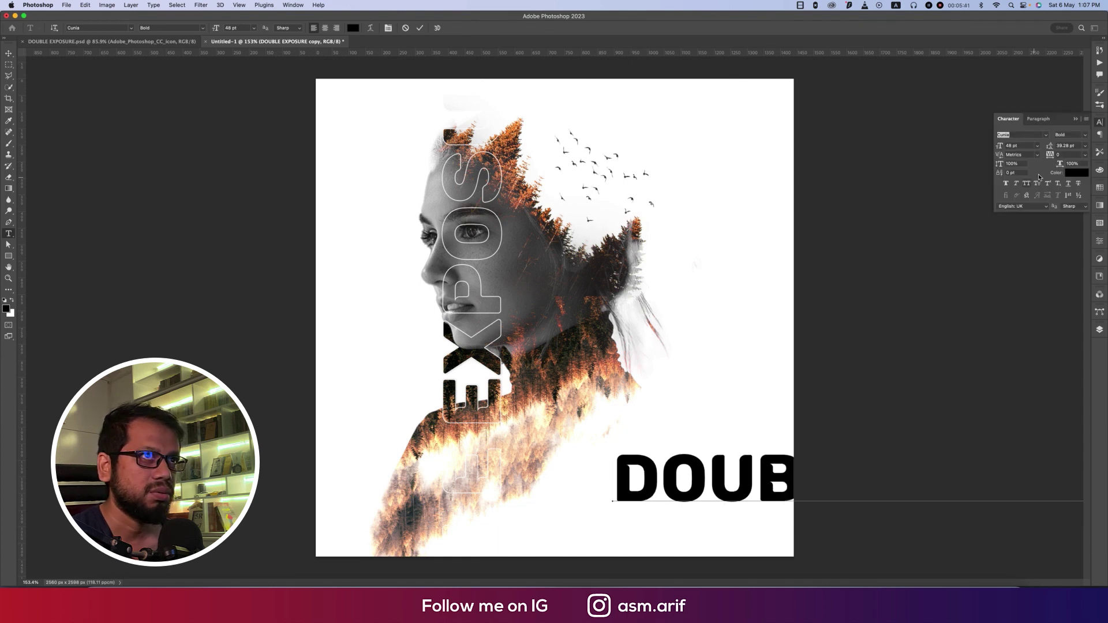
left_click(1037, 146)
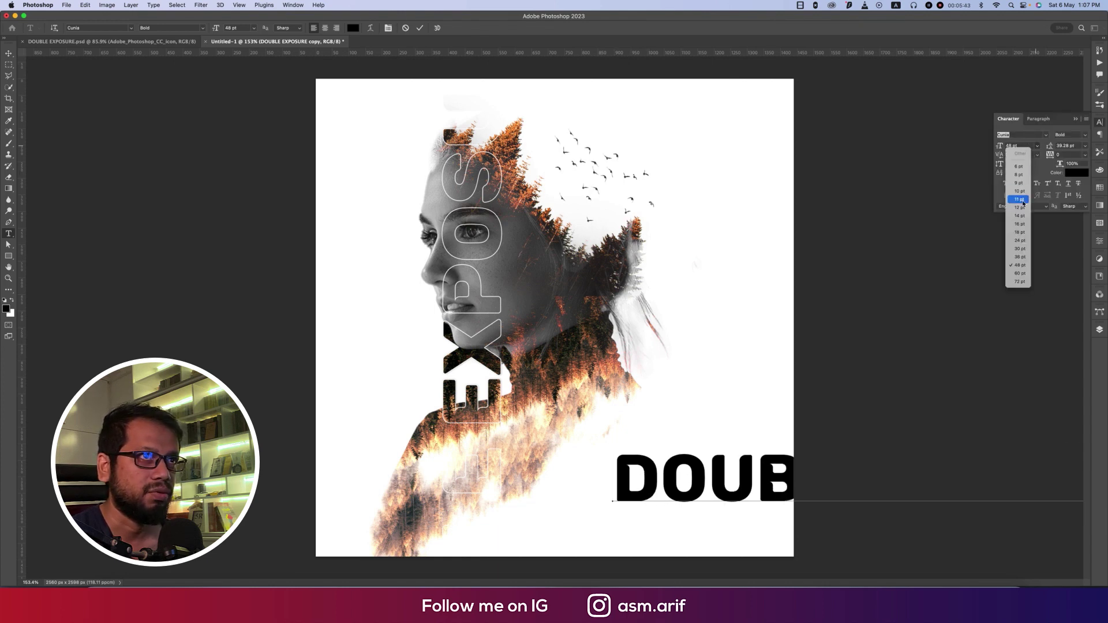
left_click(1020, 200)
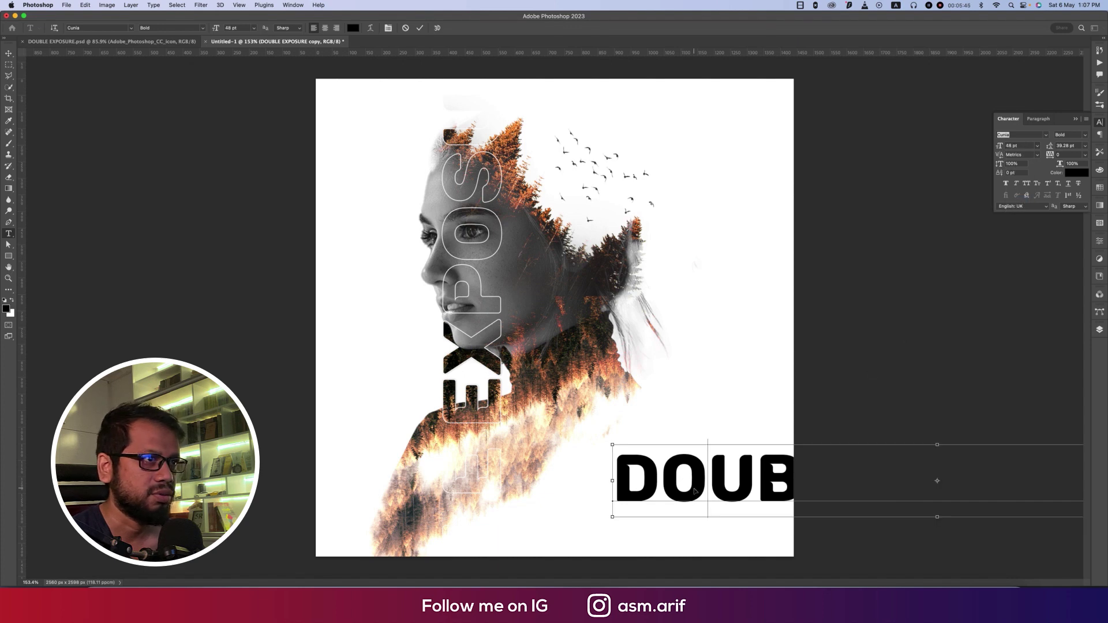
key("super+a")
left_click(1039, 150)
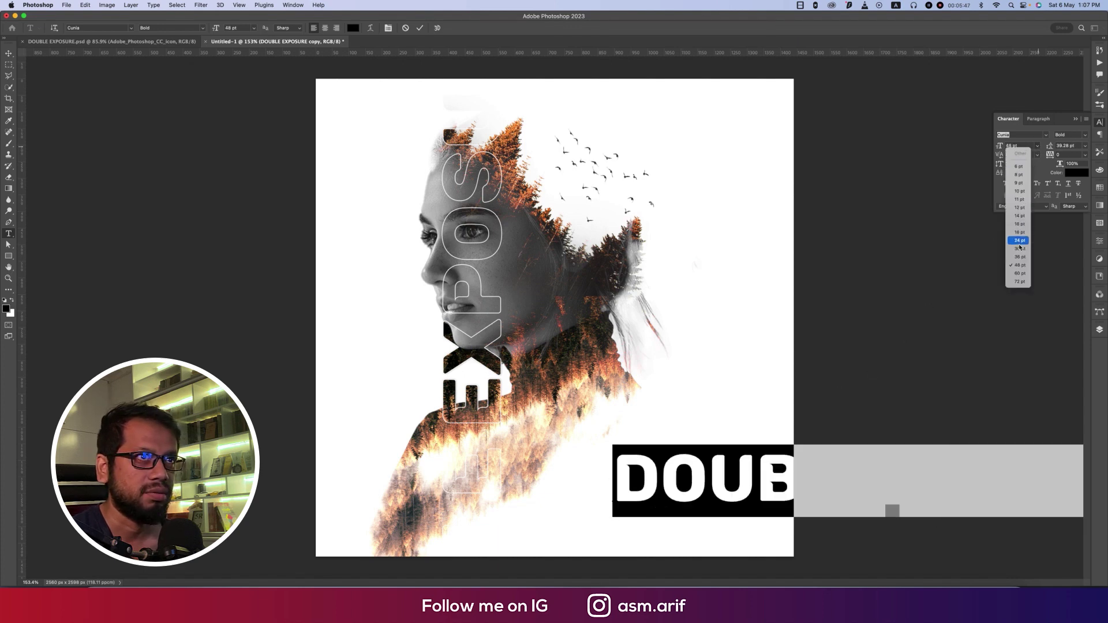
left_click(1019, 248)
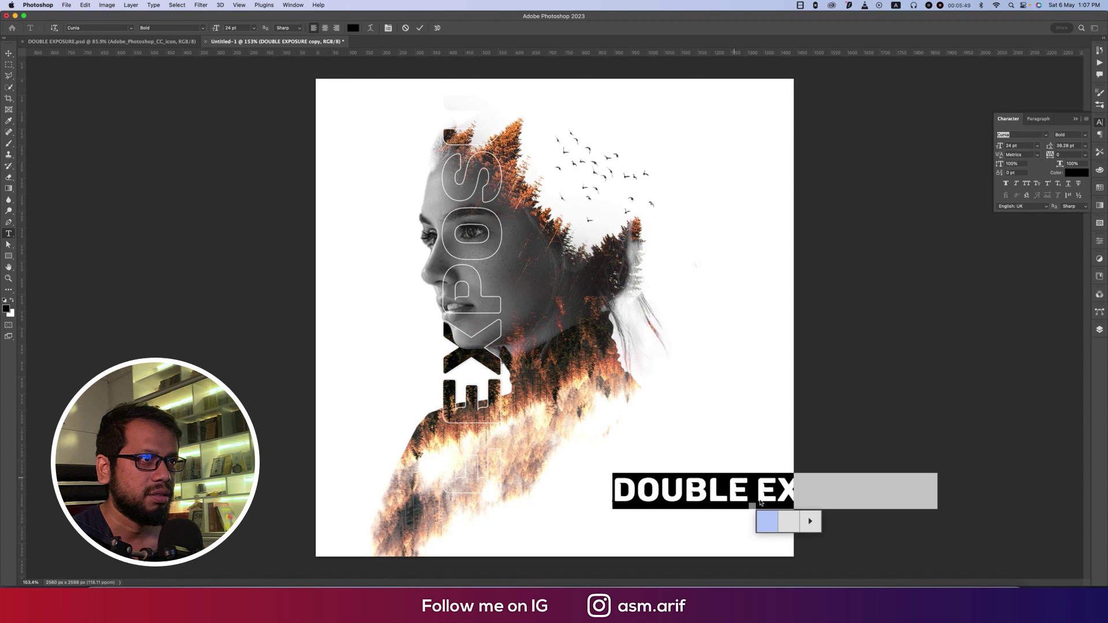
Break the title into two lines, DOUBLE and EXPOSURE, with auto line spacing
left_click(758, 494)
key("Return")
key("super+a")
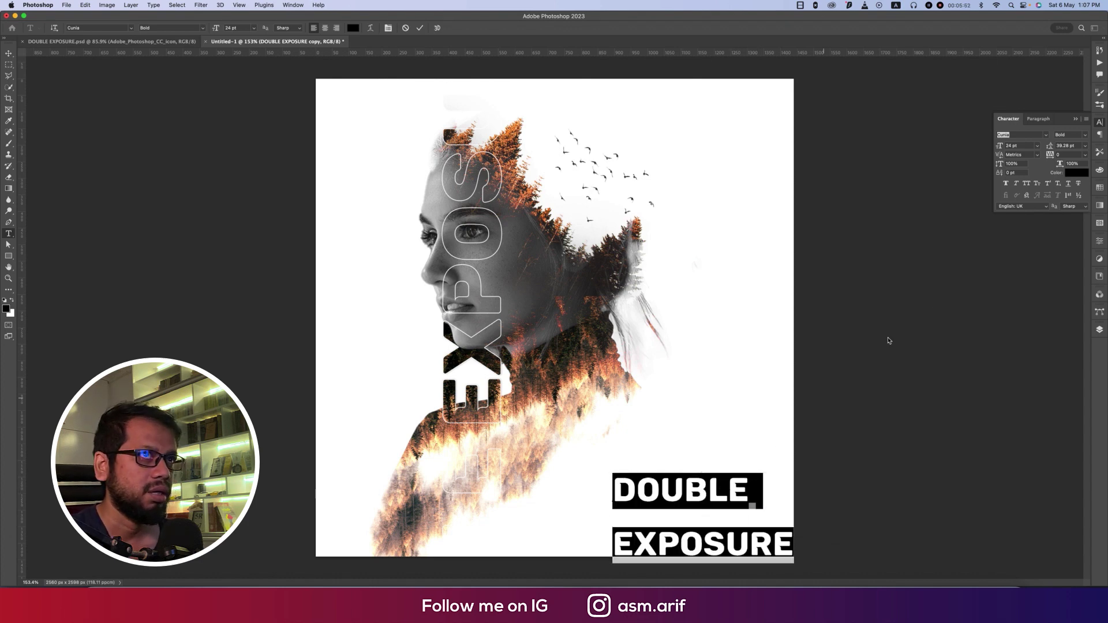
left_click(1085, 146)
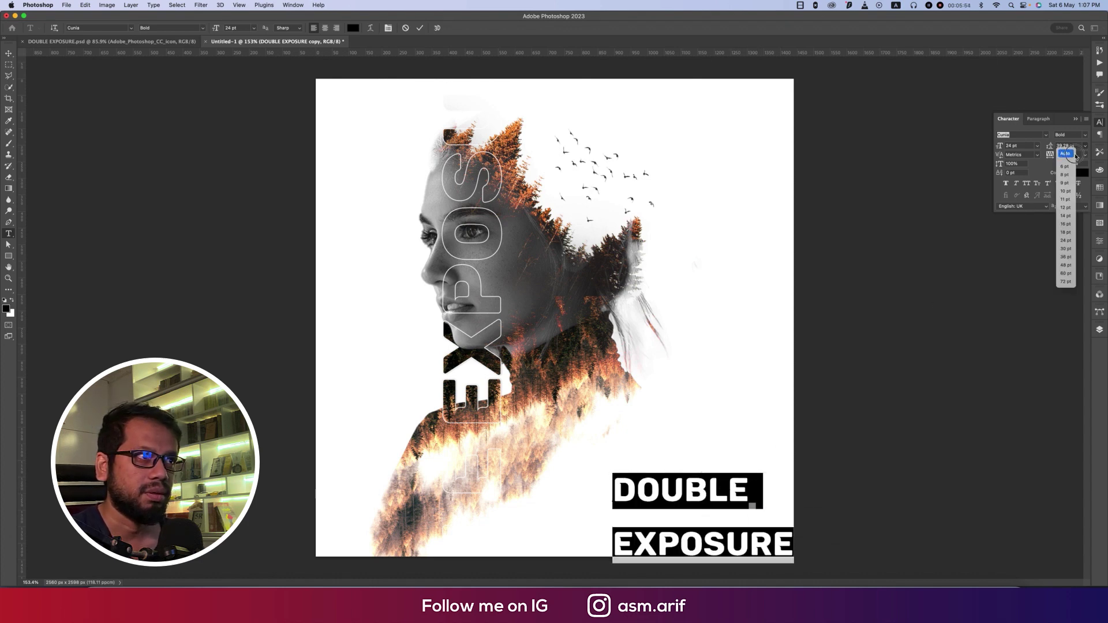
left_click(1074, 154)
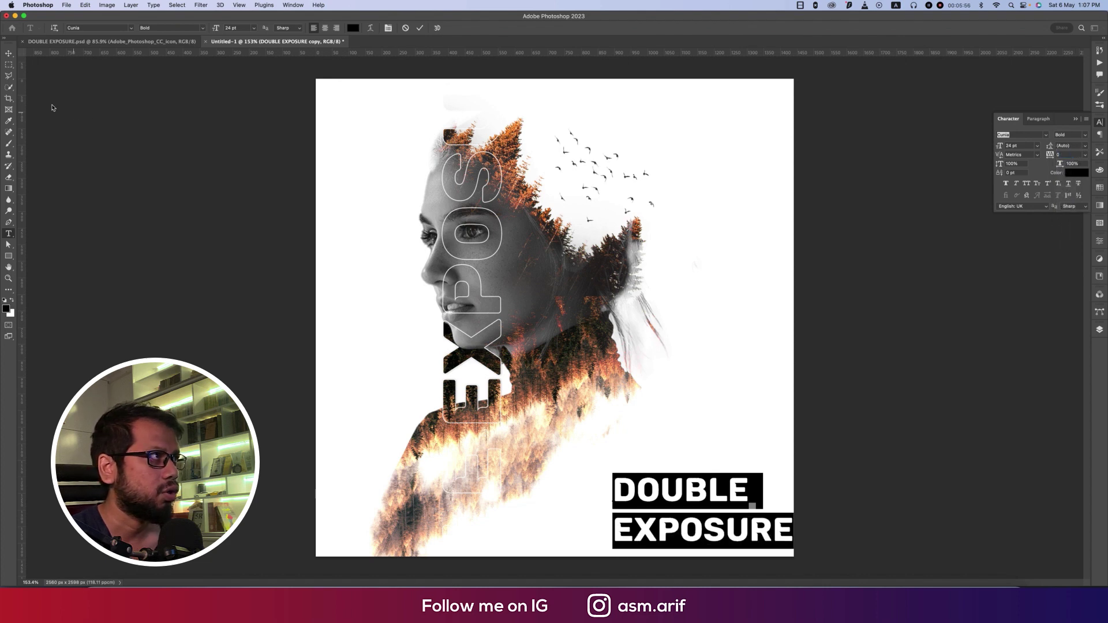
Move the title slightly left and set its line spacing to 22 pt
left_click(9, 52)
left_click_drag(705, 494, 688, 492)
left_click(1085, 146)
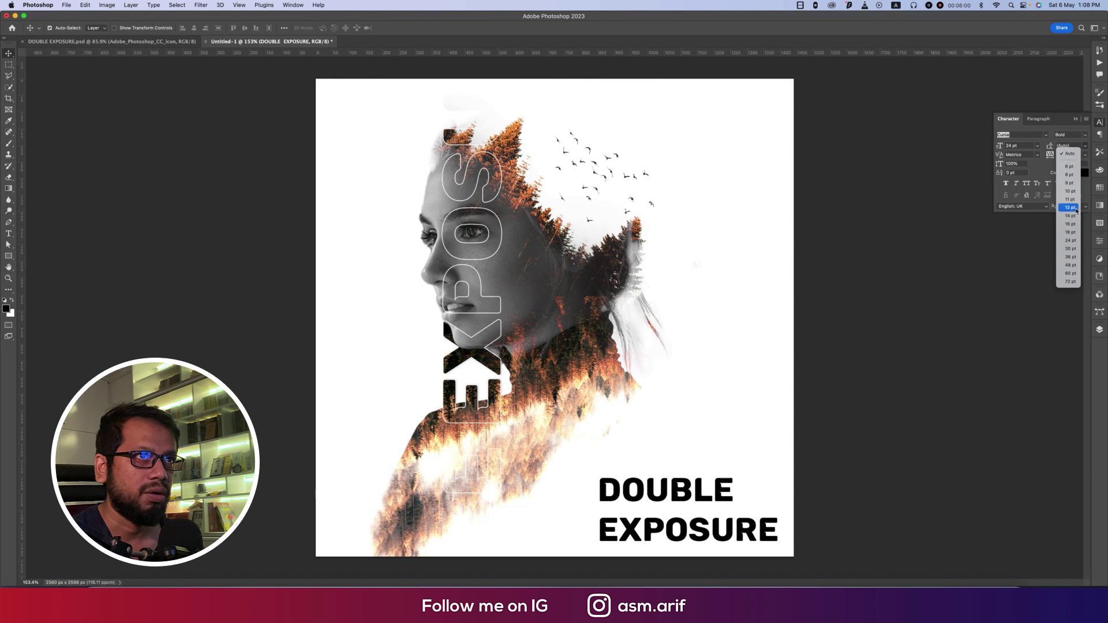
left_click(1077, 224)
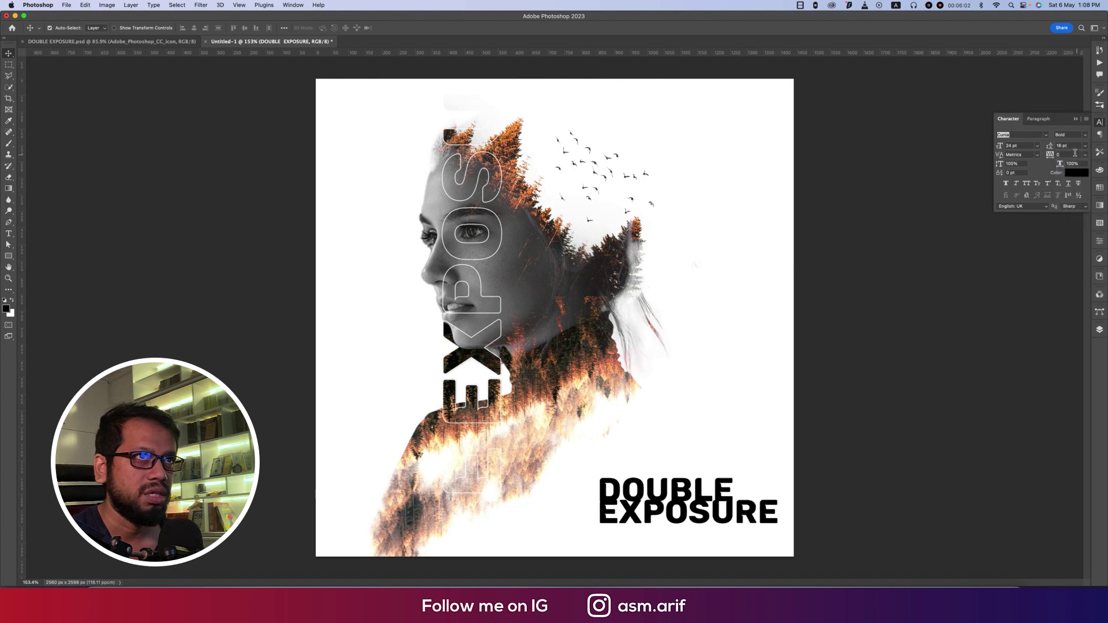
double_click(1073, 147)
type("31")
key("Return")
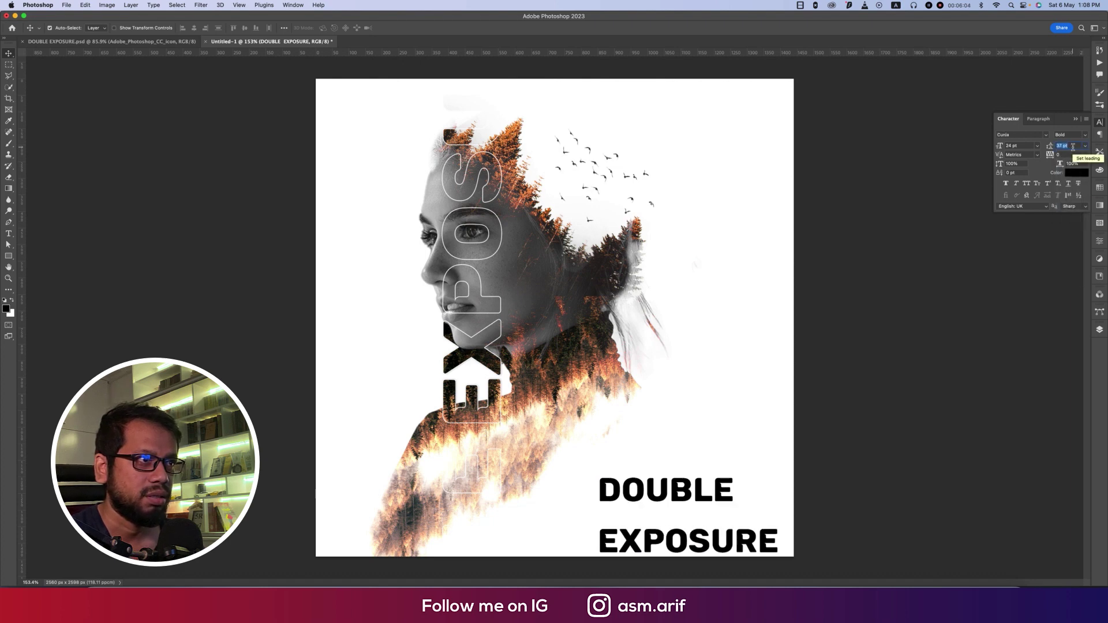
key("Down")
key("Down")
key("Down")
key("Down")
key("Down")
key("Down")
key("Down")
key("Down")
key("Down")
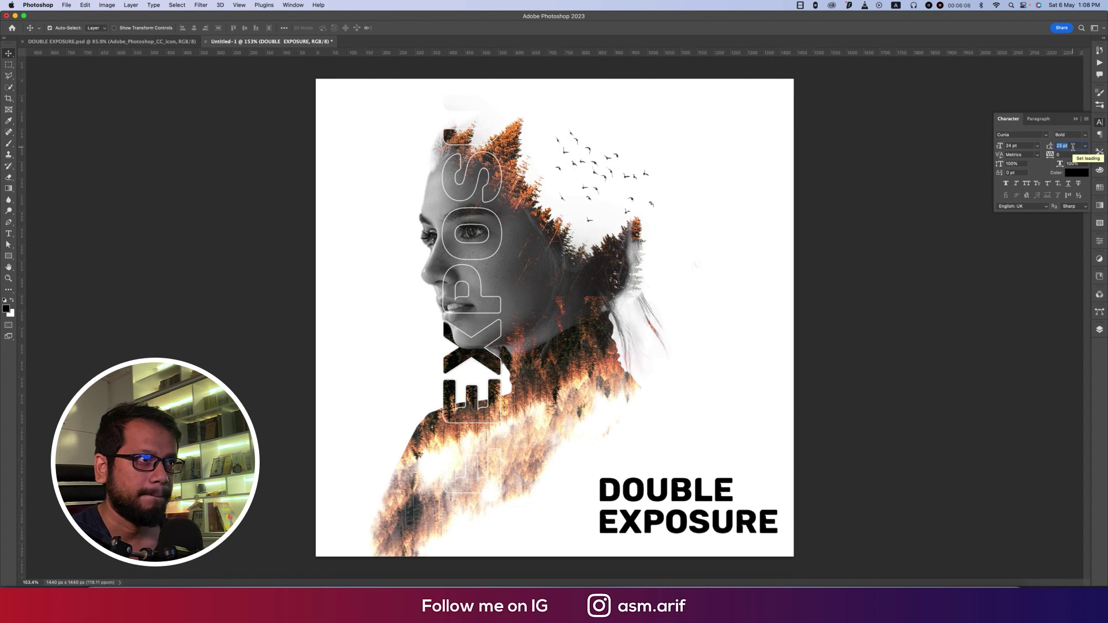
Nudge the caption left and down and recolour it grey #6f6f6f sampled from her face
left_click(882, 453)
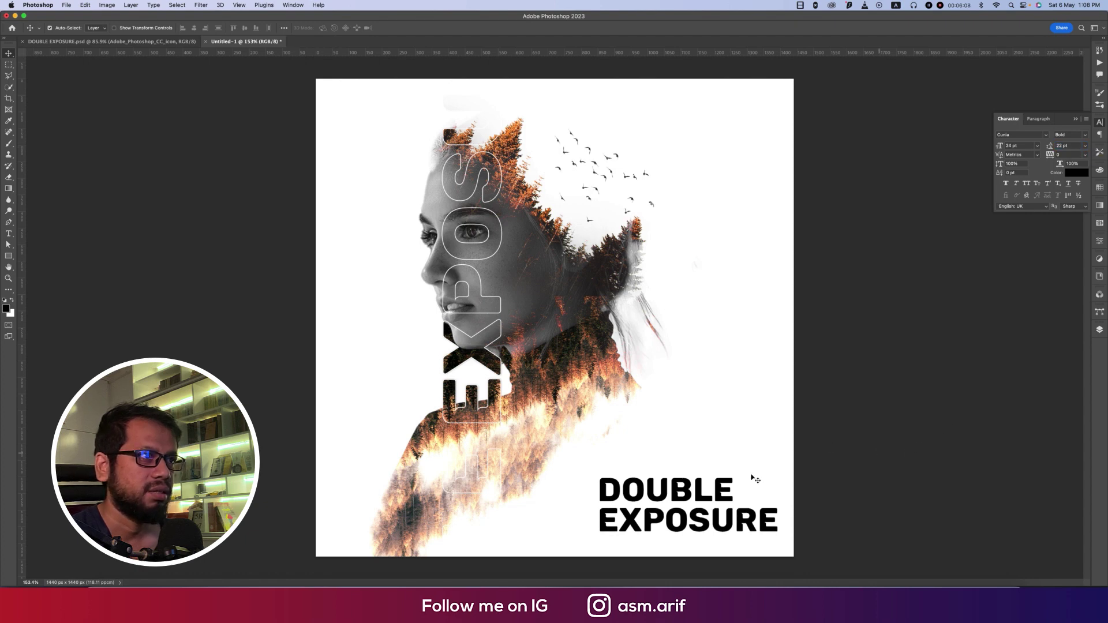
left_click_drag(721, 495, 714, 496)
left_click(1077, 172)
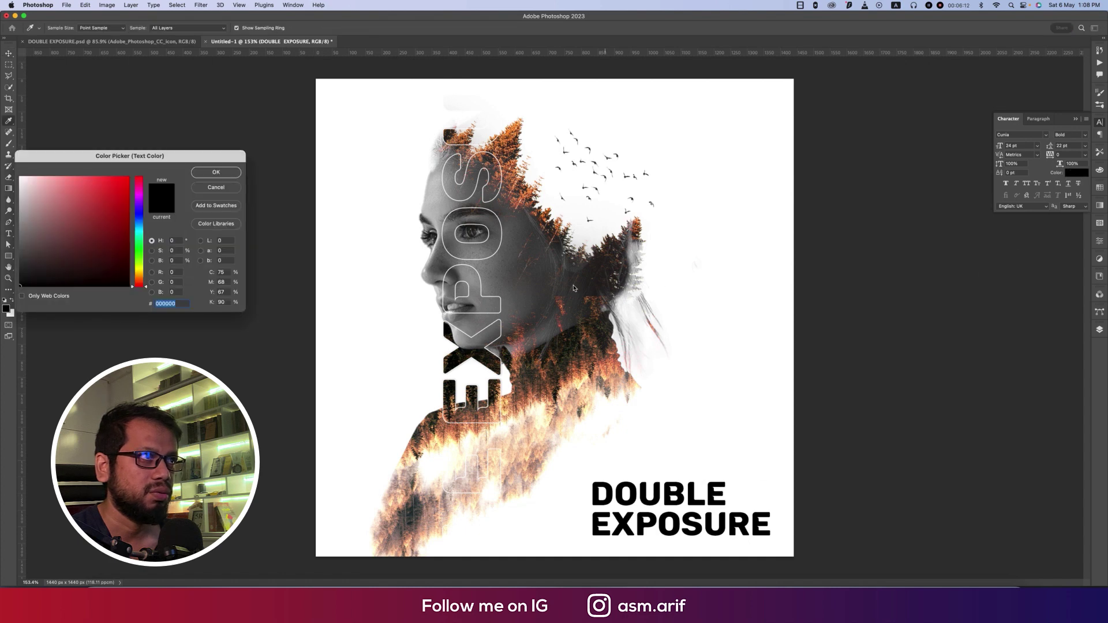
left_click(498, 264)
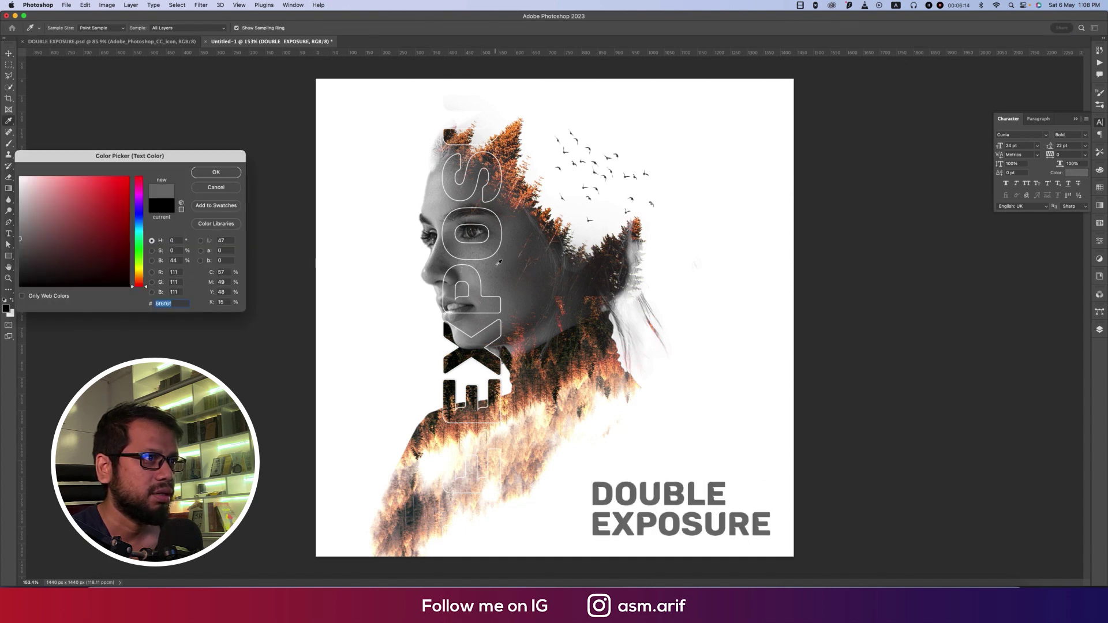
left_click(231, 173)
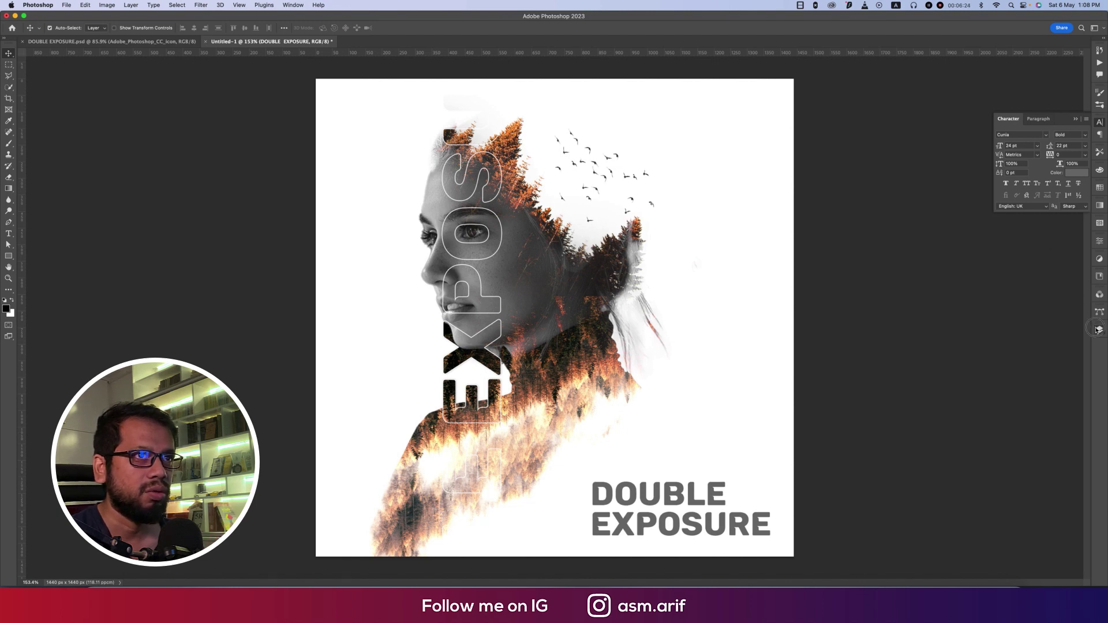
Add a Color Lookup adjustment and preview the HorrorBlue and LateSunset LUTs
left_click(1100, 329)
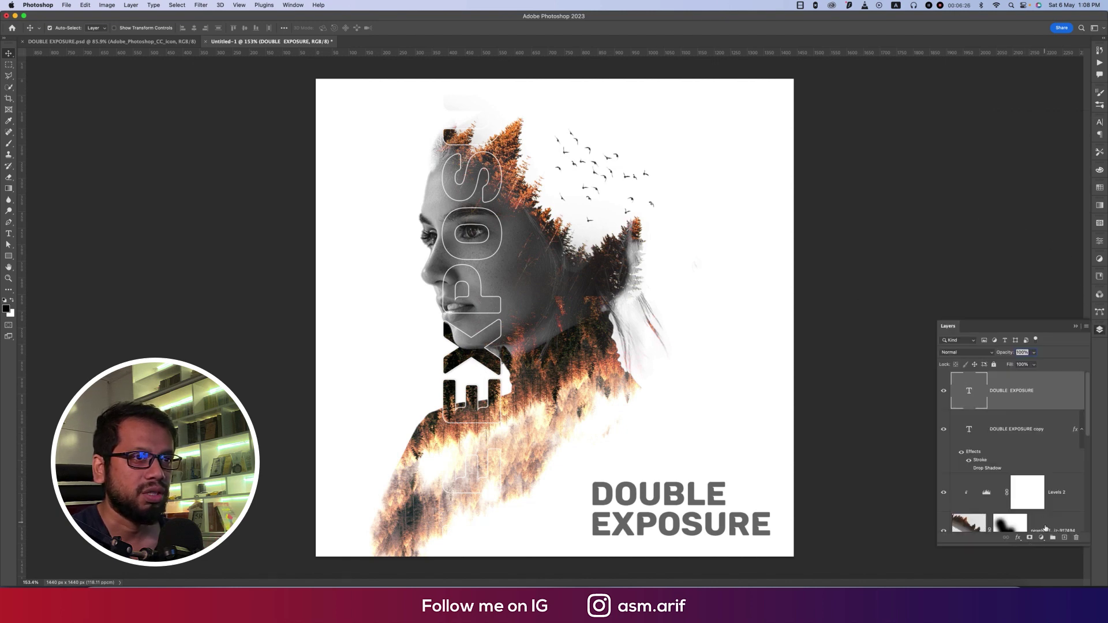
left_click(1042, 538)
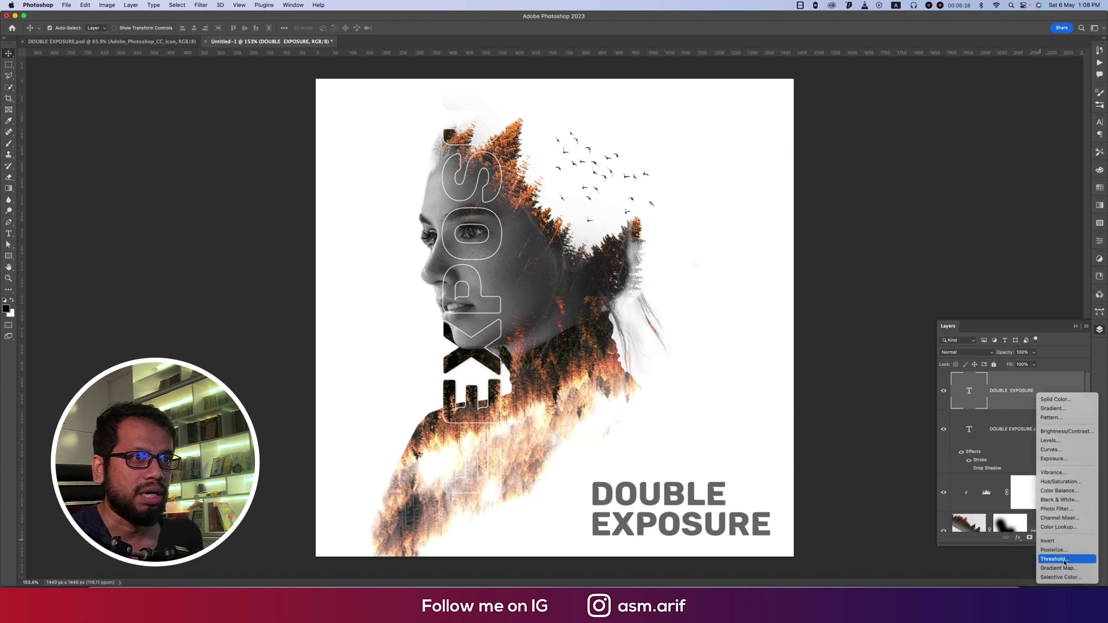
left_click(1059, 527)
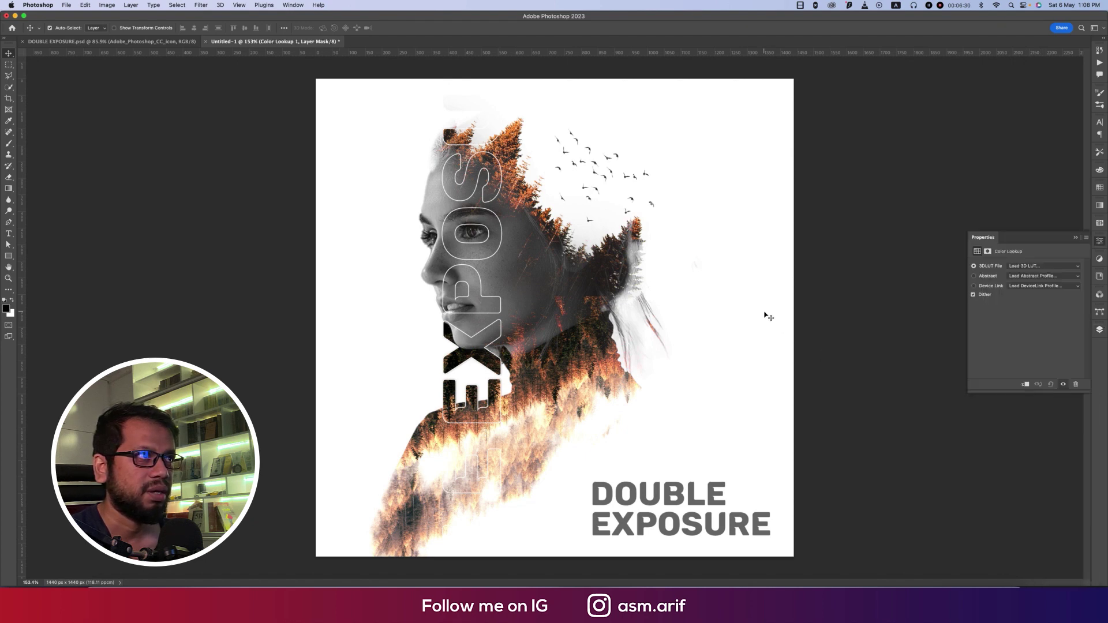
left_click(1022, 267)
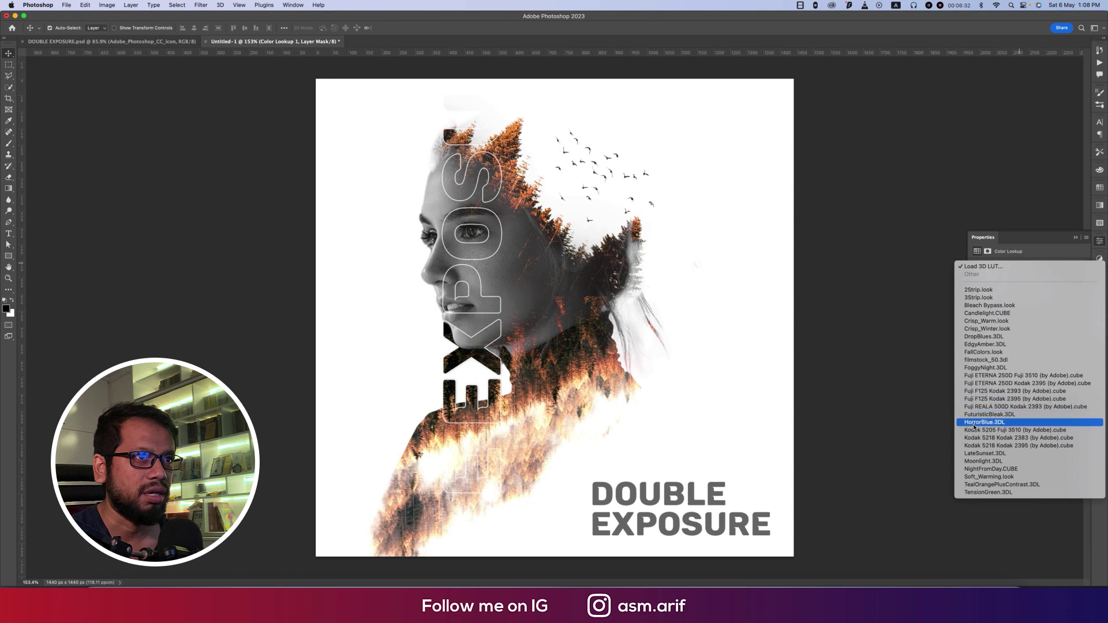
left_click(975, 423)
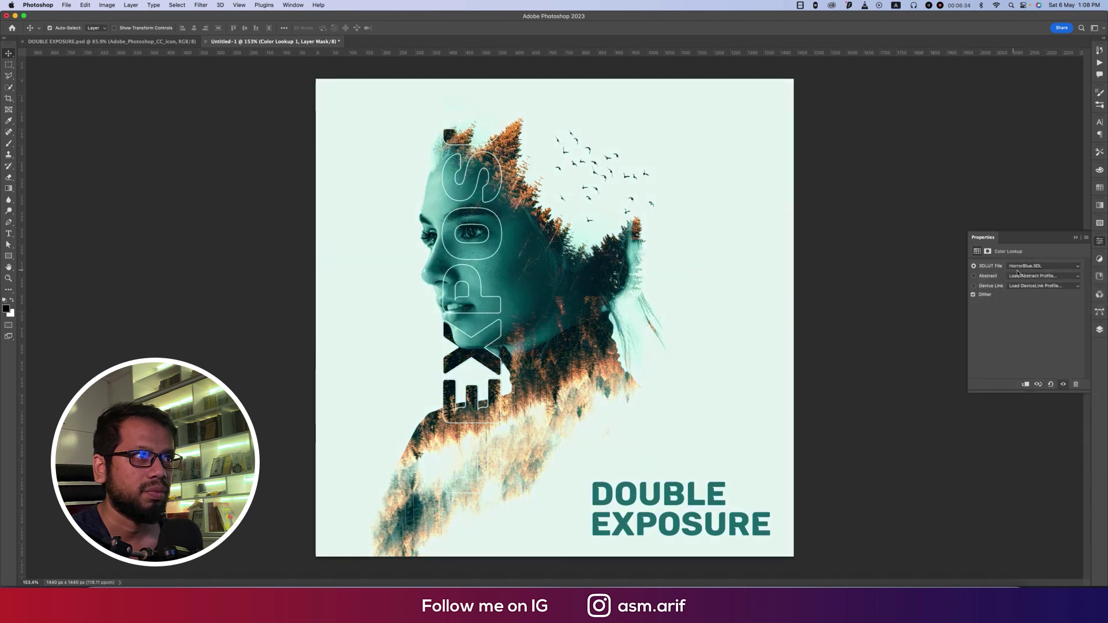
left_click(1019, 271)
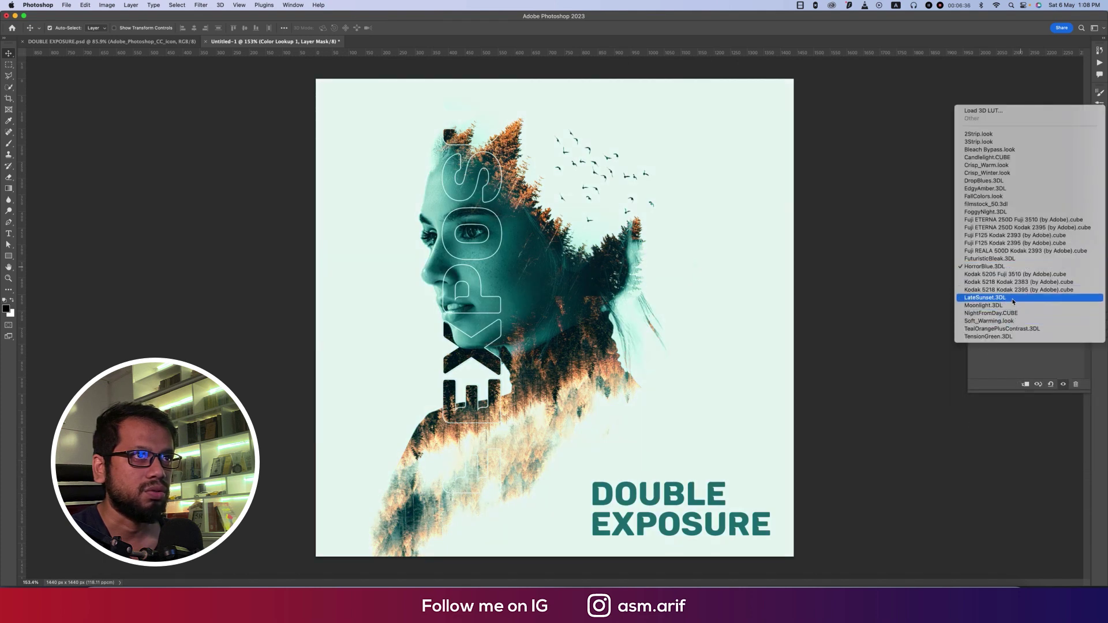
left_click(1011, 300)
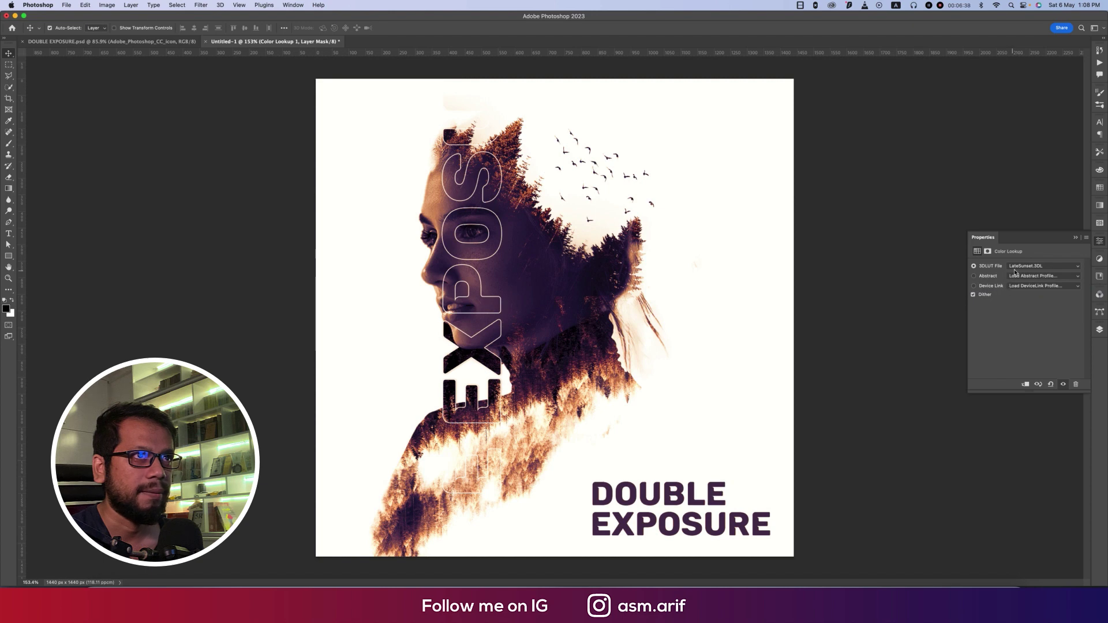
Try the Candlelight and FoggyNight LUTs, then settle on Fuji REALA 500D Kodak 2393
left_click(1015, 270)
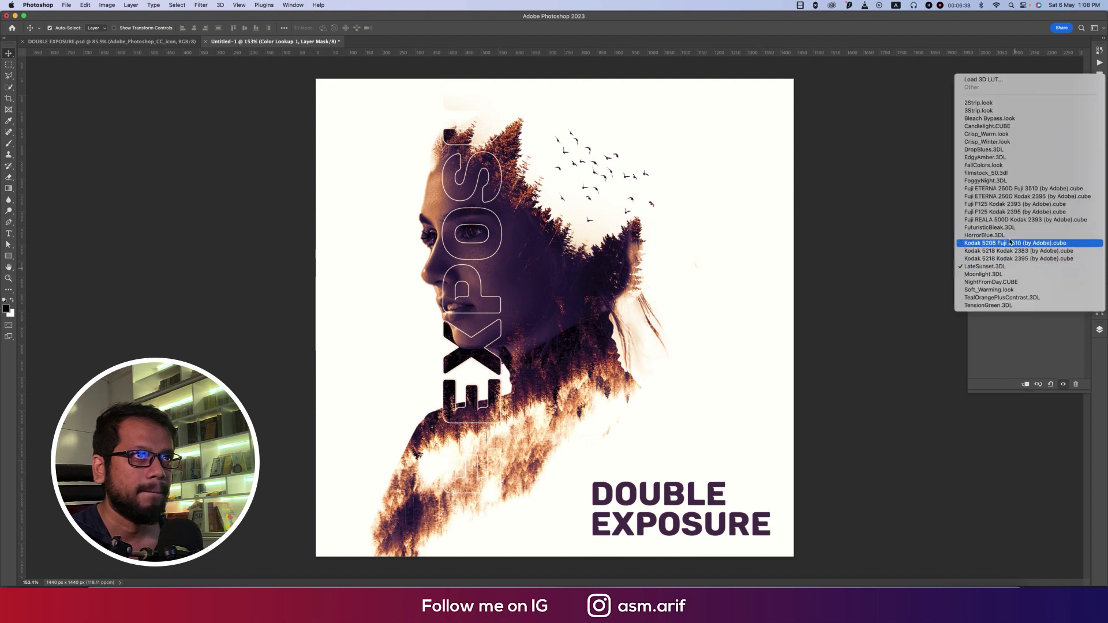
left_click(990, 127)
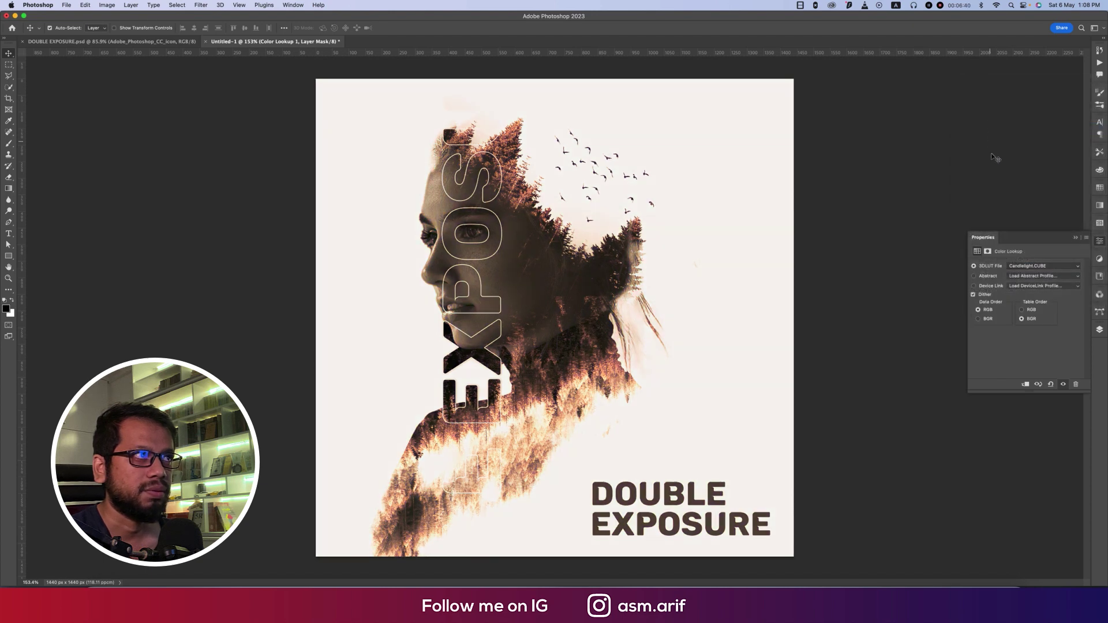
left_click(1039, 270)
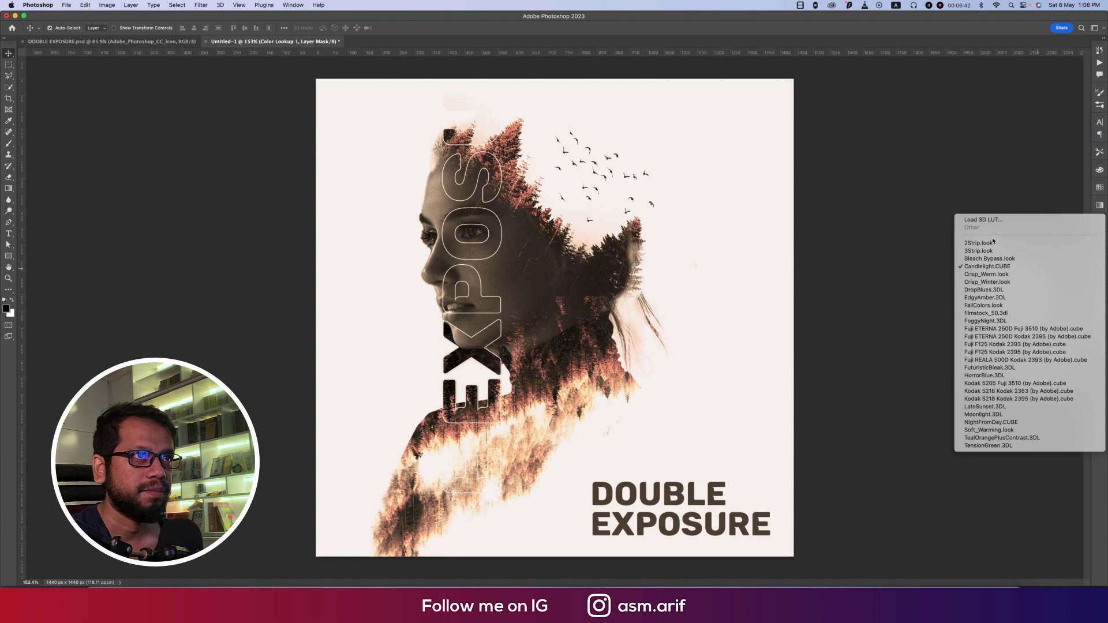
left_click(993, 325)
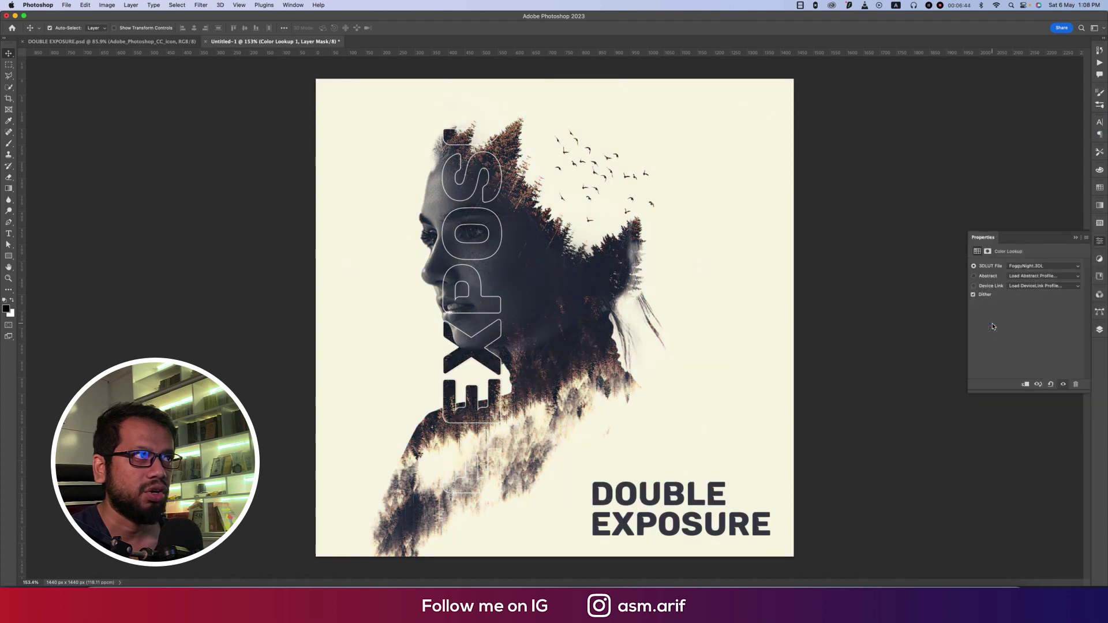
left_click(1027, 267)
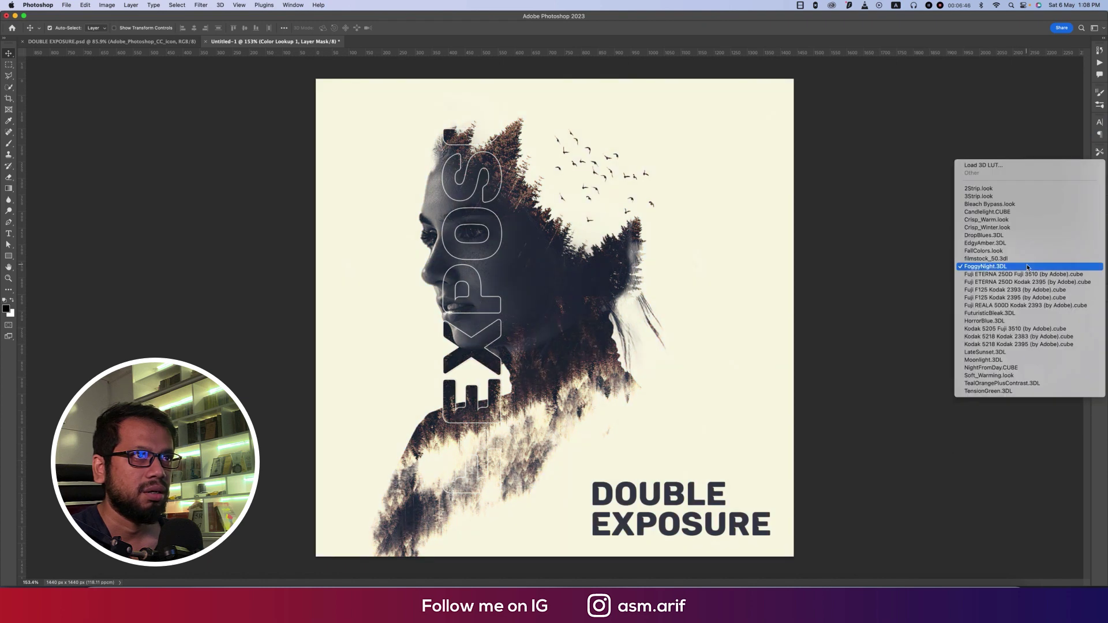
left_click(1027, 306)
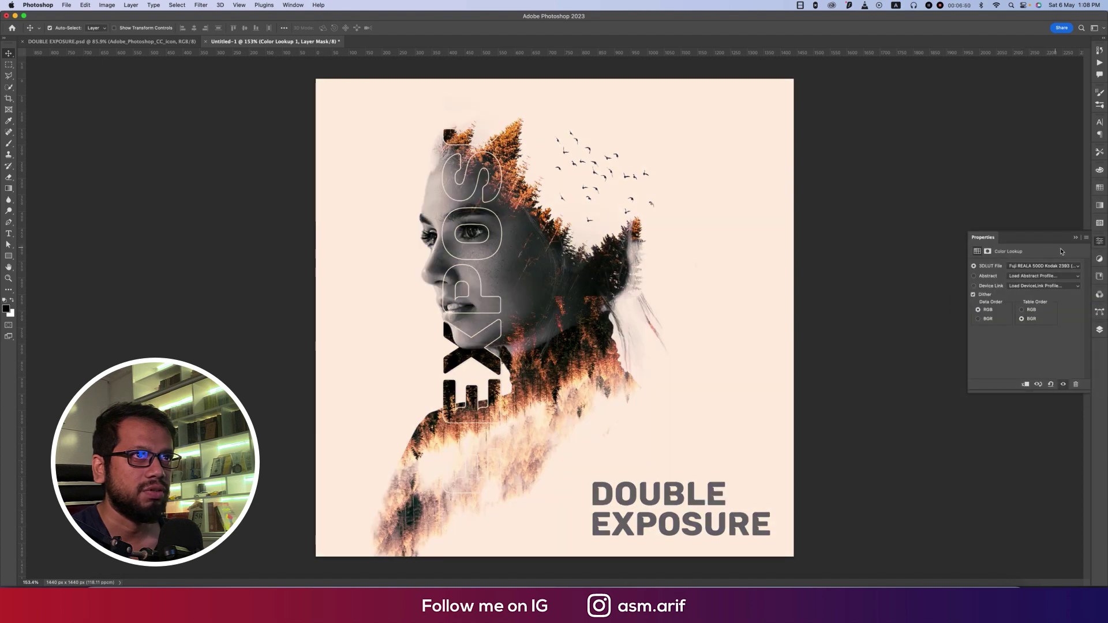
left_click(1075, 238)
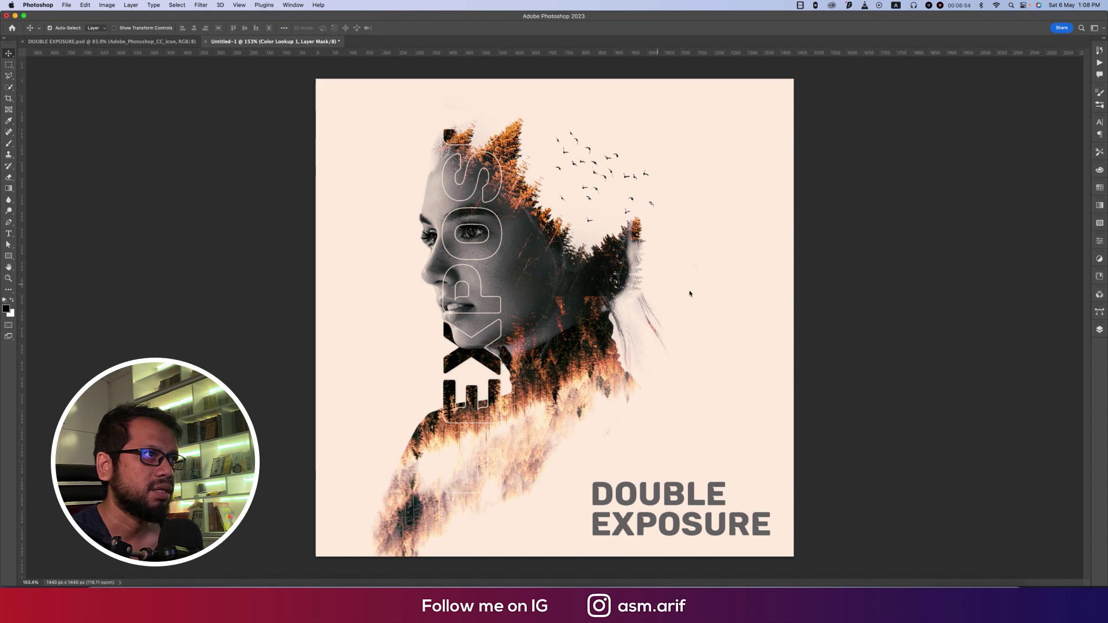
Paint black on the forest-and-birds layer mask to hide the texture on her cheek
left_click(1100, 331)
scroll(1019, 446, "down", 3)
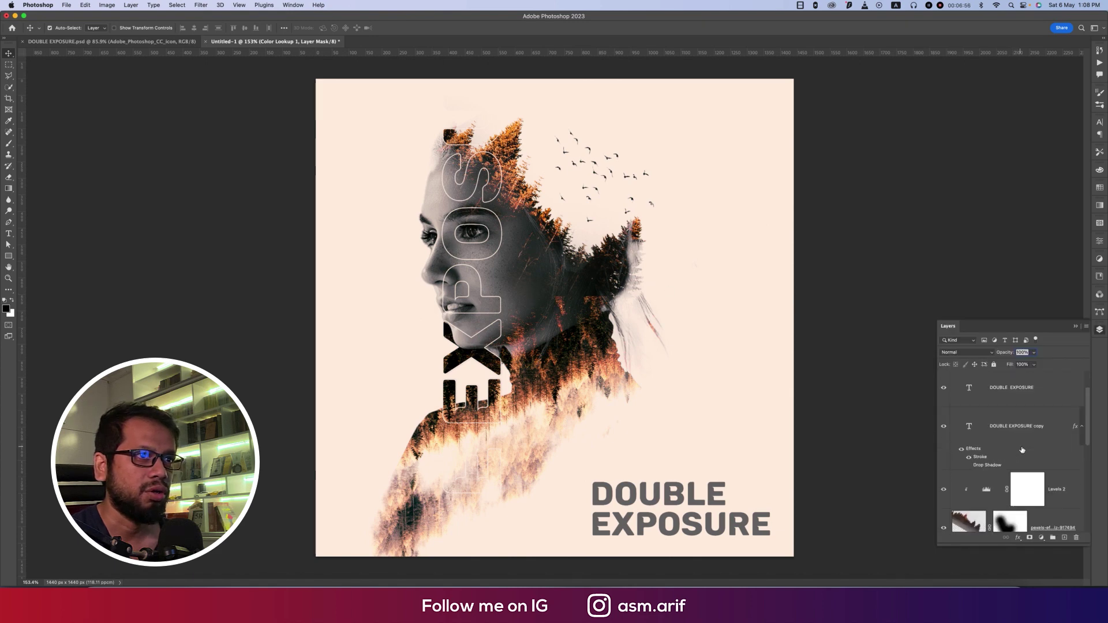
scroll(1020, 447, "up", 1)
scroll(1020, 446, "down", 2)
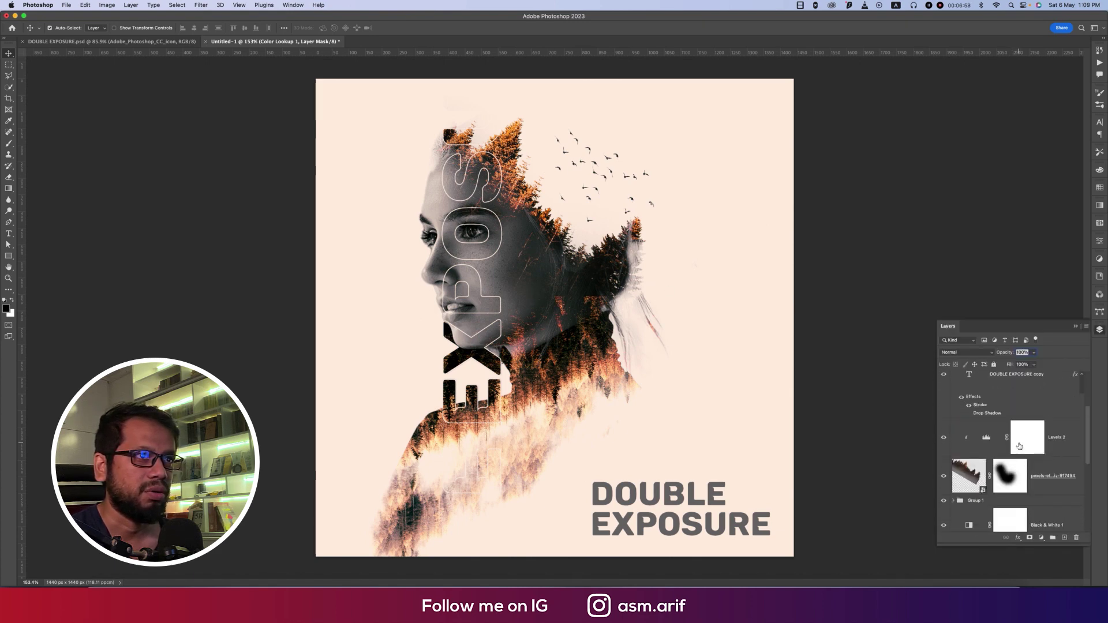
scroll(1019, 446, "up", 2)
scroll(1020, 446, "up", 3)
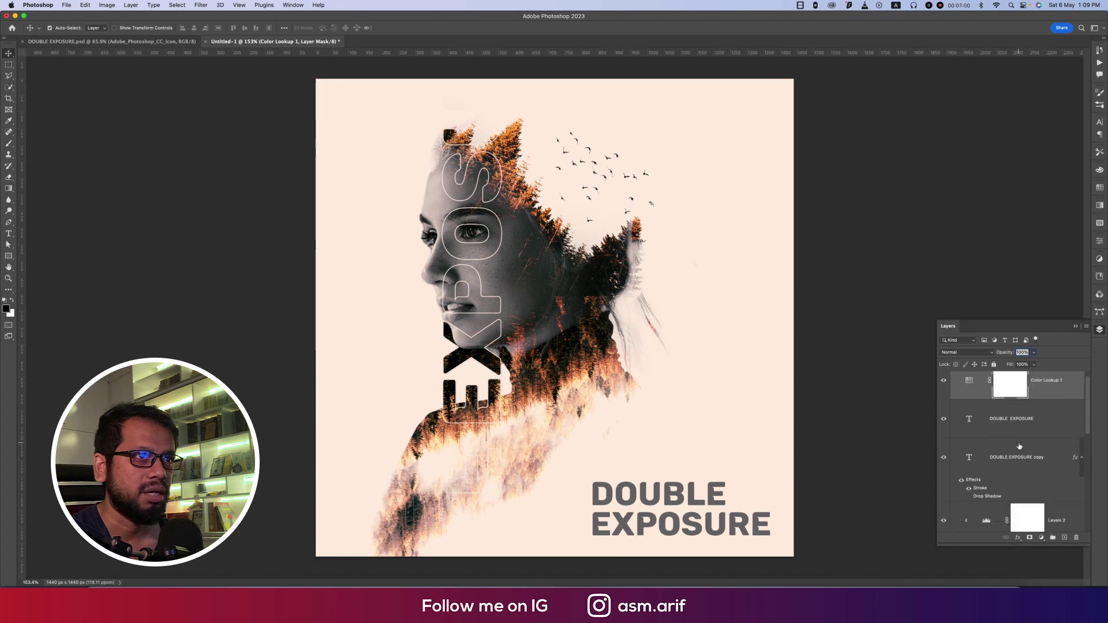
left_click(983, 409)
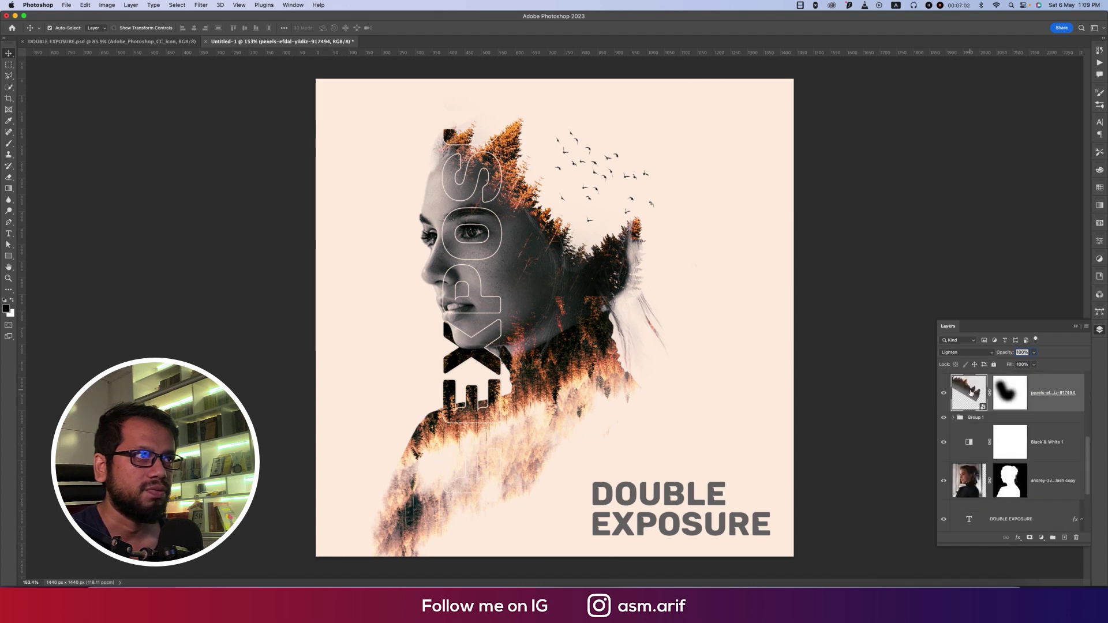
left_click(943, 394)
left_click(944, 394)
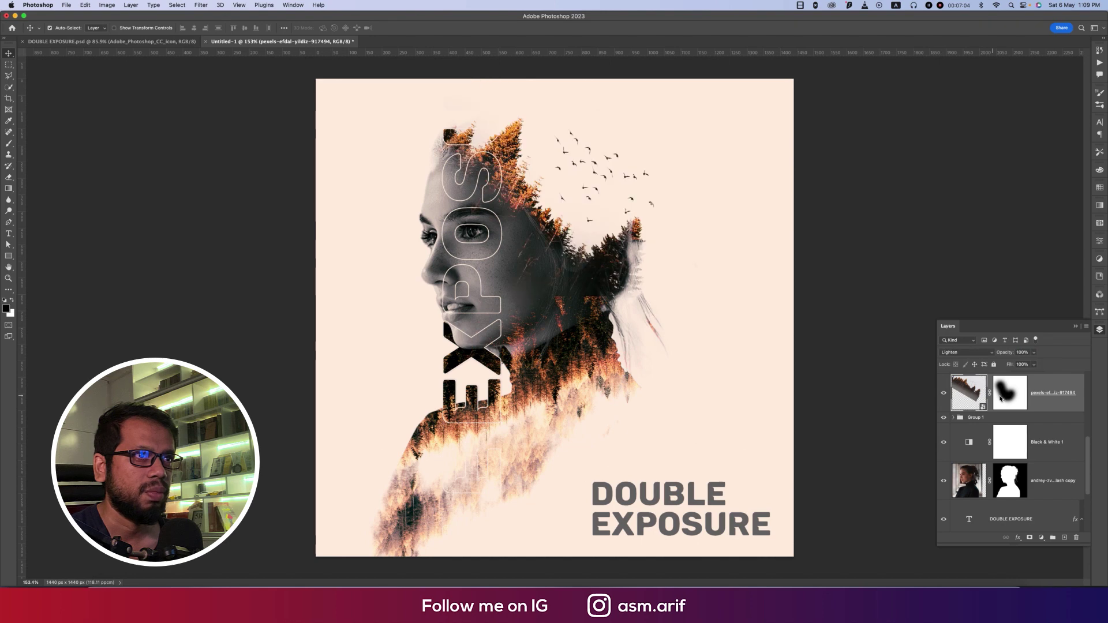
left_click(1009, 393)
key("b")
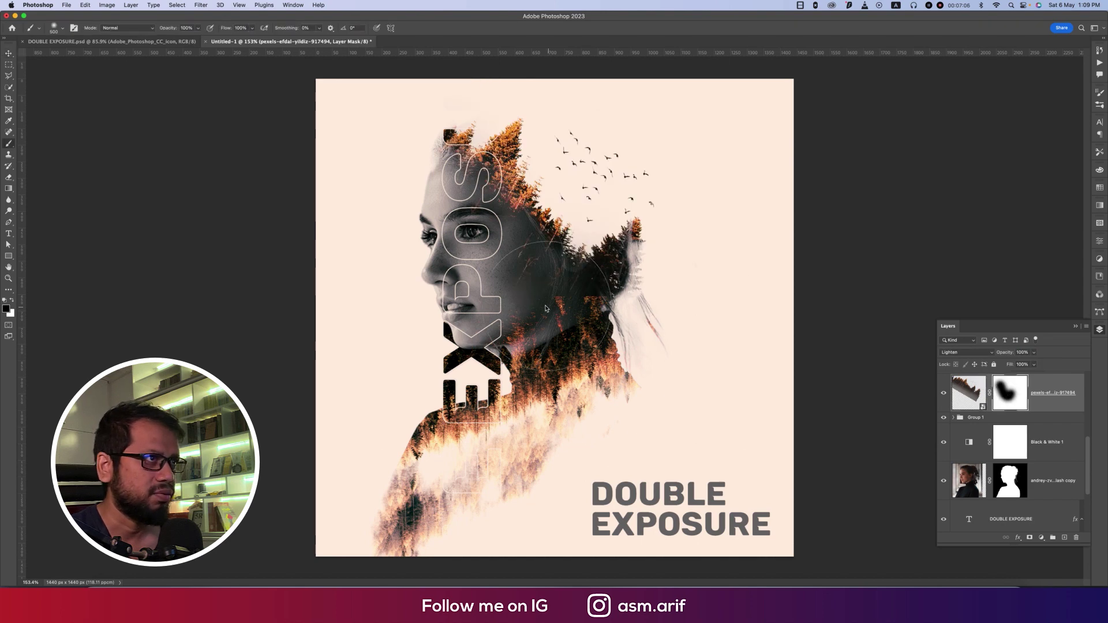
key("bracketleft")
mouse_move(530, 276)
left_mouse_down()
mouse_move(543, 286)
mouse_move(472, 212)
mouse_move(507, 229)
mouse_move(546, 288)
left_mouse_up()
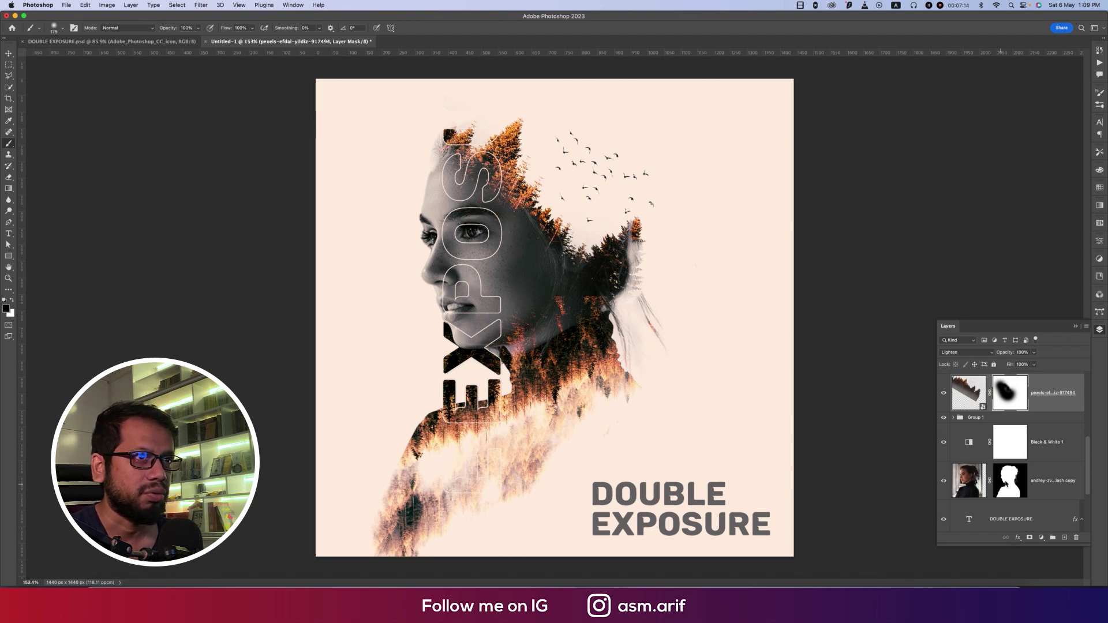
scroll(1007, 467, "down", 3)
scroll(1010, 446, "up", 3)
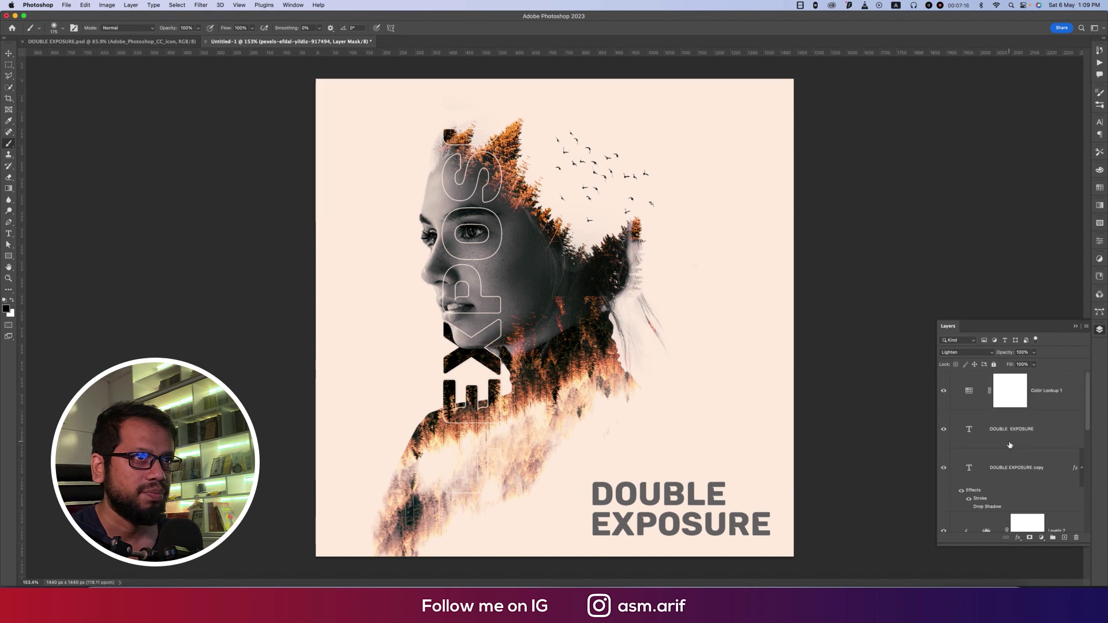
scroll(1009, 445, "down", 1)
Add a mask to the fir forest layer and paint out the trees beside her face
key("v")
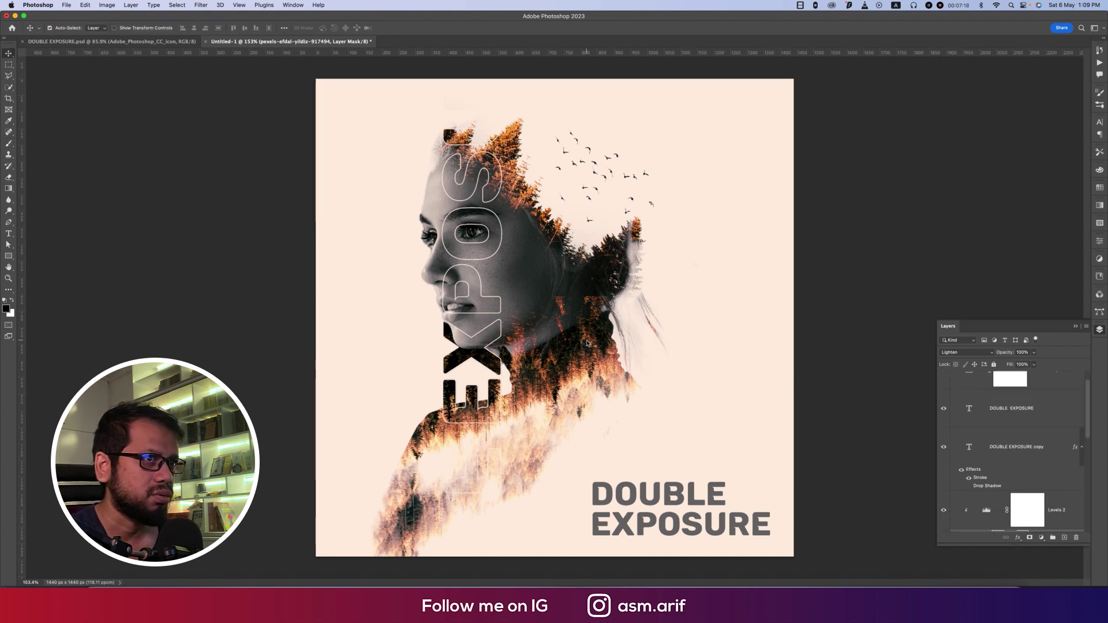
left_click(587, 343)
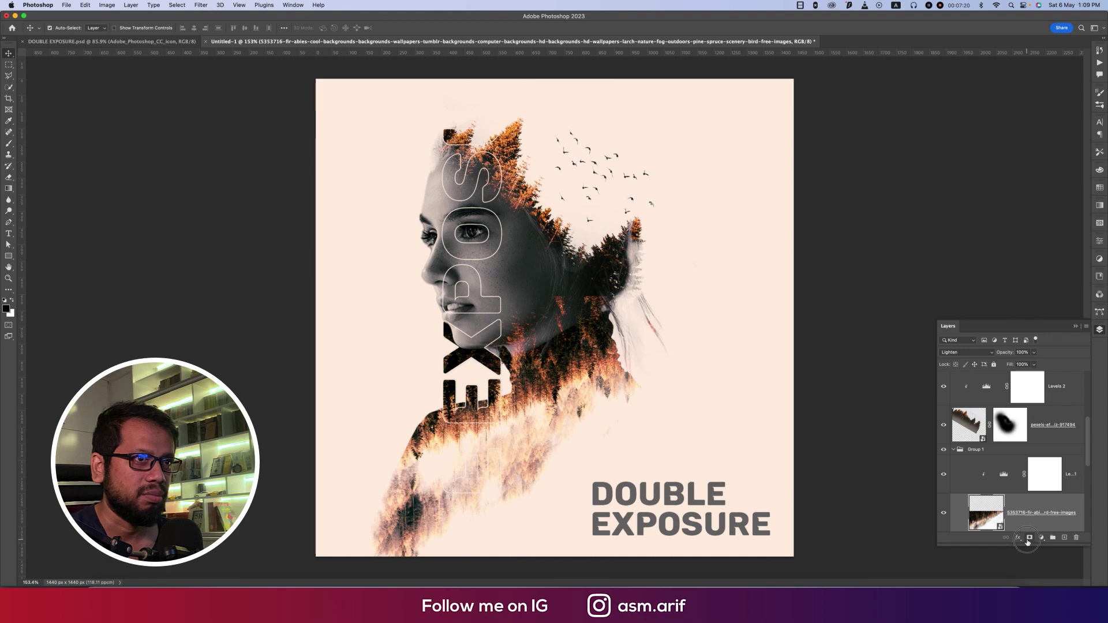
left_click(1030, 537)
key("b")
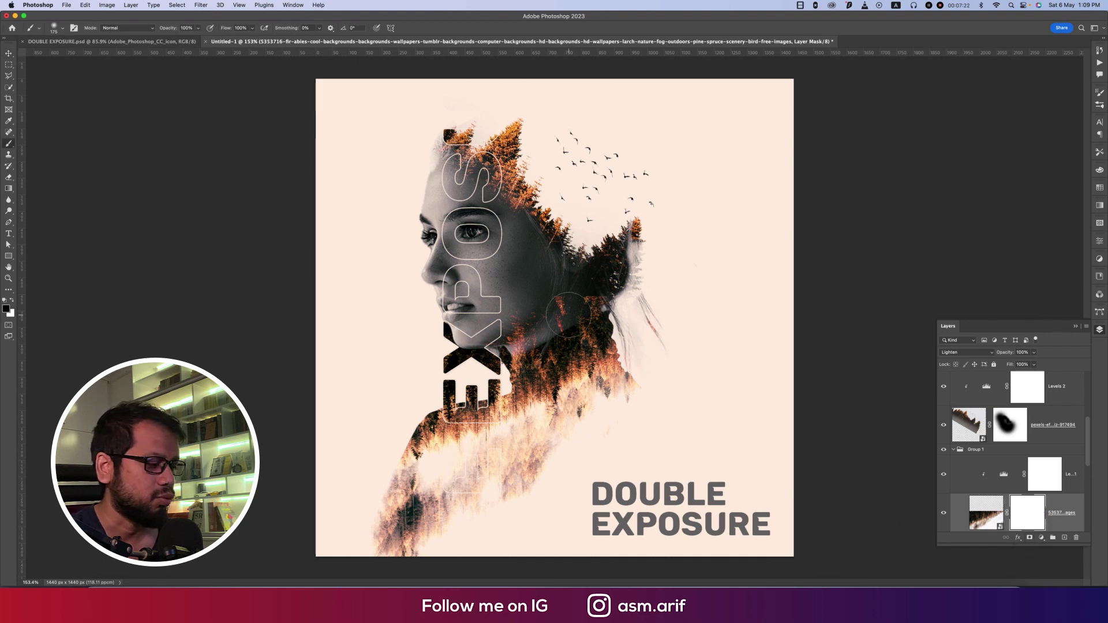
left_click(579, 303)
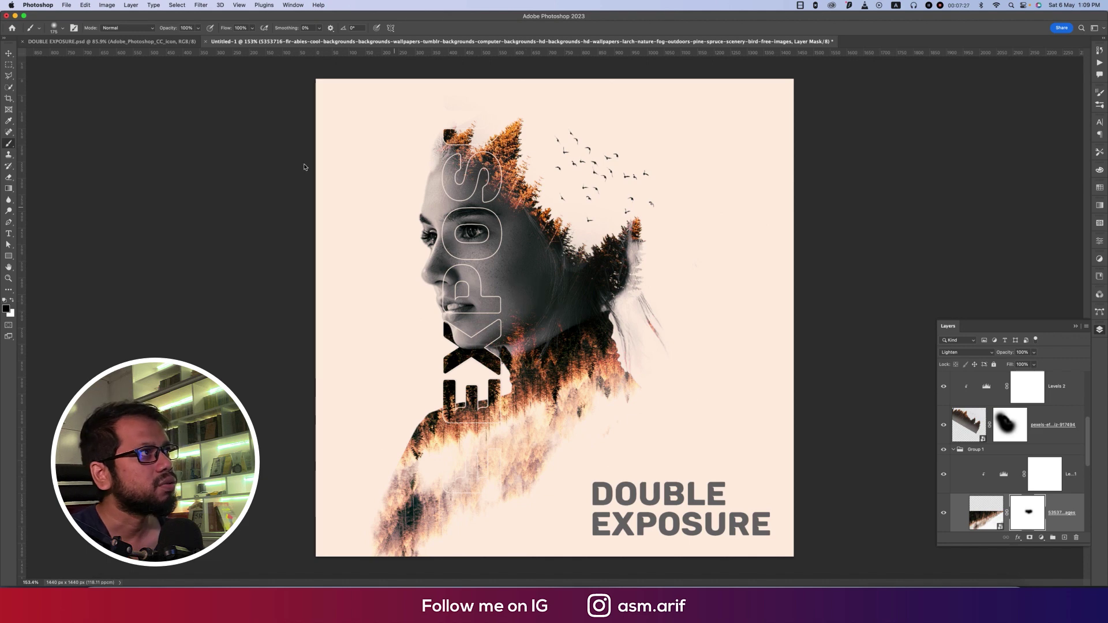
left_click(9, 53)
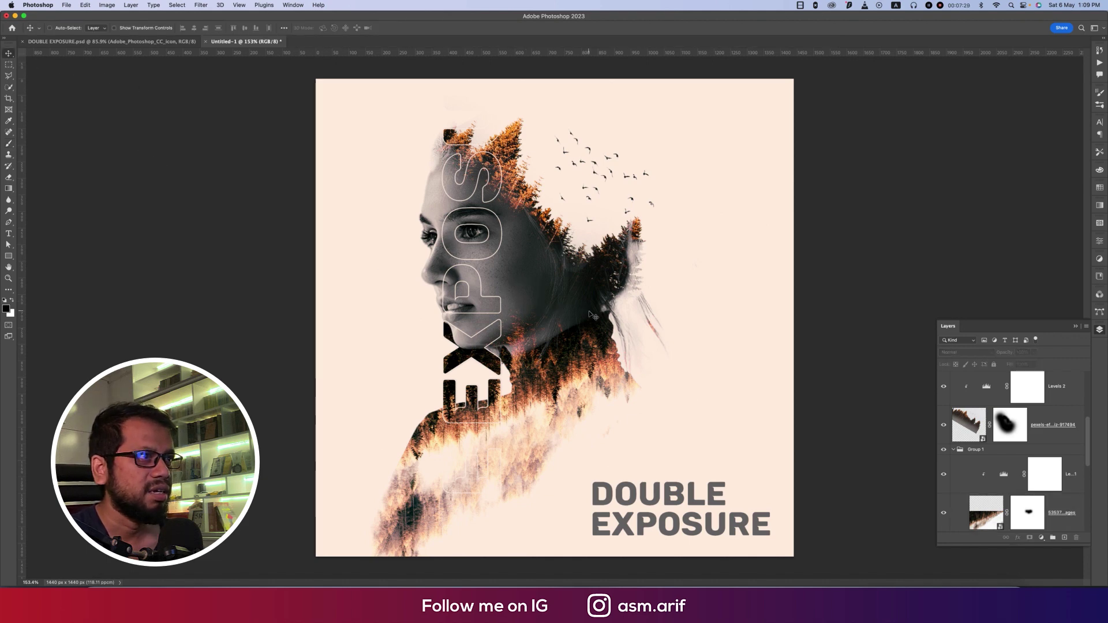